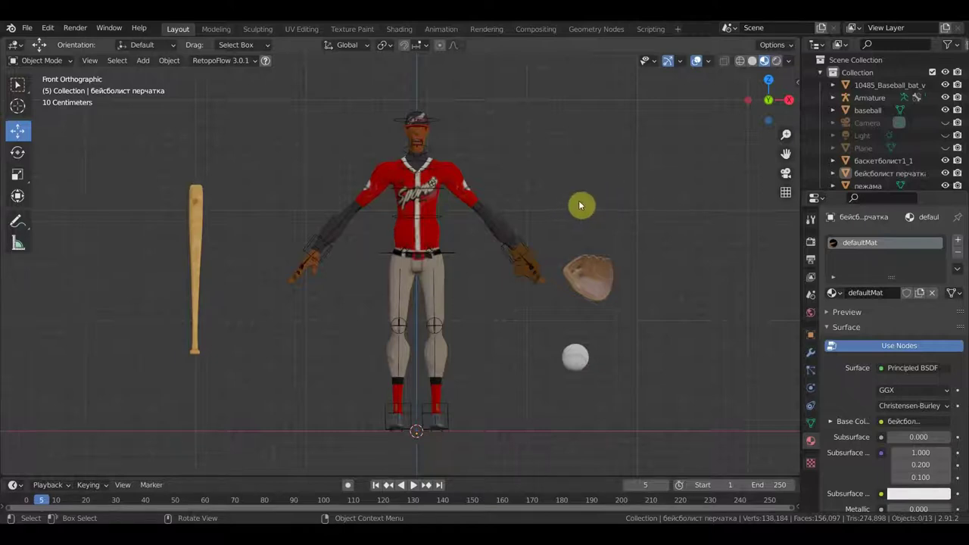
- Check the baseball glove, ball and bat, then return to the front orthographic view
click(602, 279)
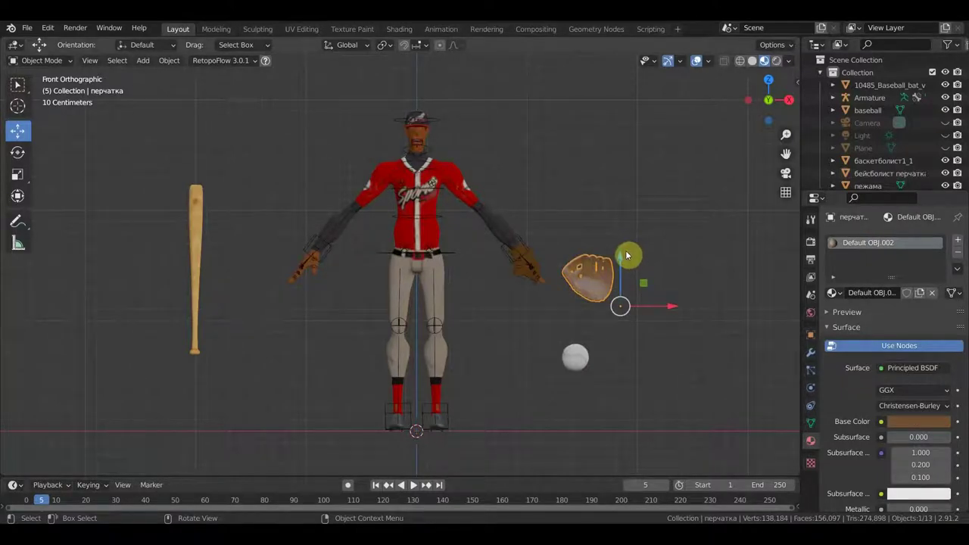
click(577, 360)
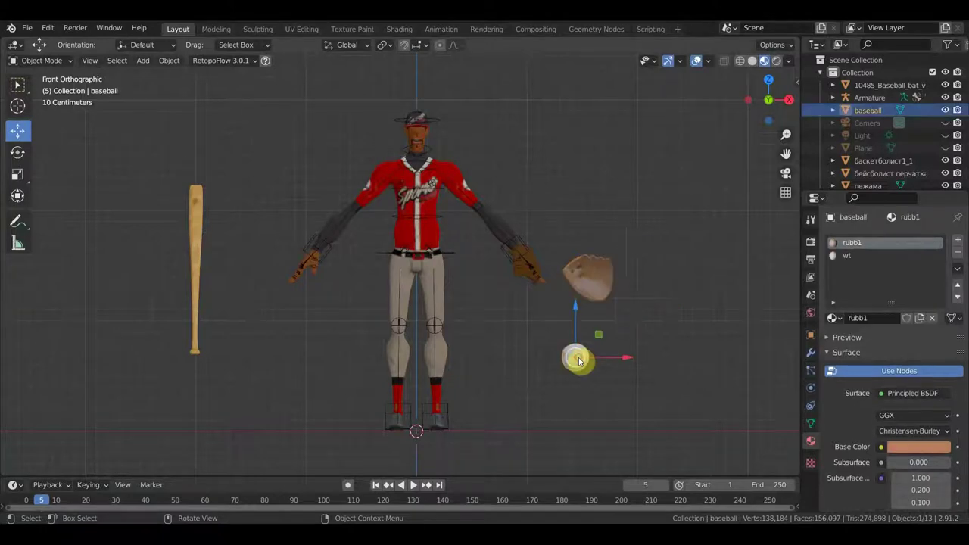
click(195, 273)
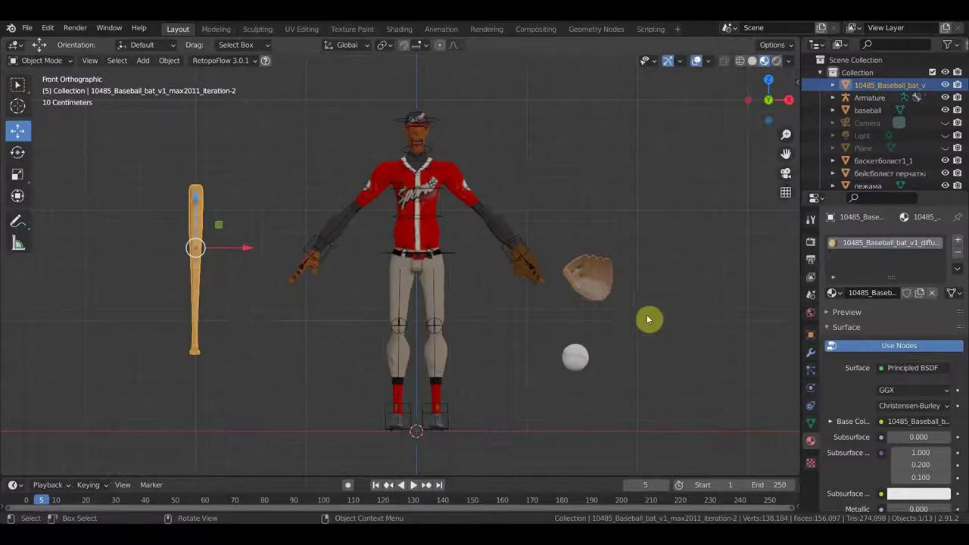
mouse_move(646, 319)
middle_down()
mouse_move(511, 352)
mouse_move(534, 297)
middle_up()
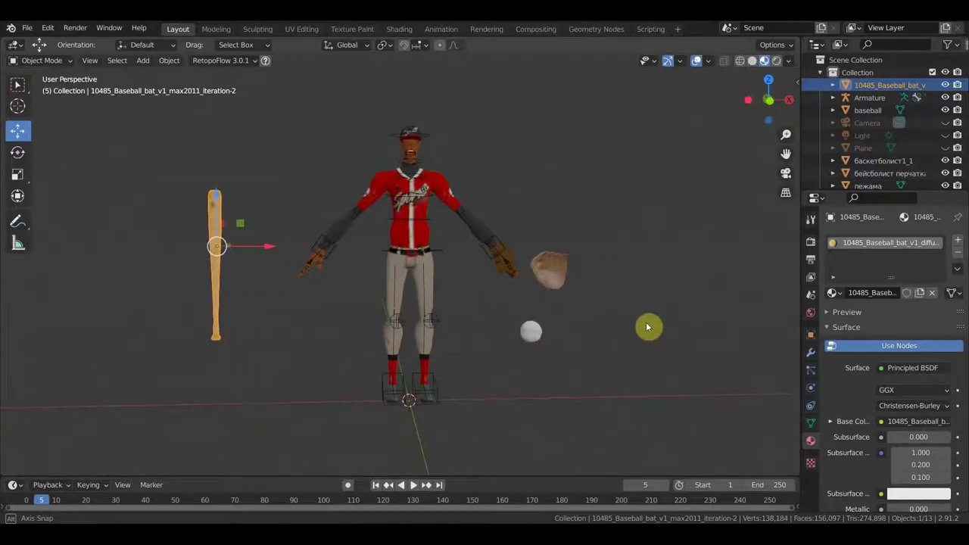
scroll(534, 297, up, 2)
key(KP_1)
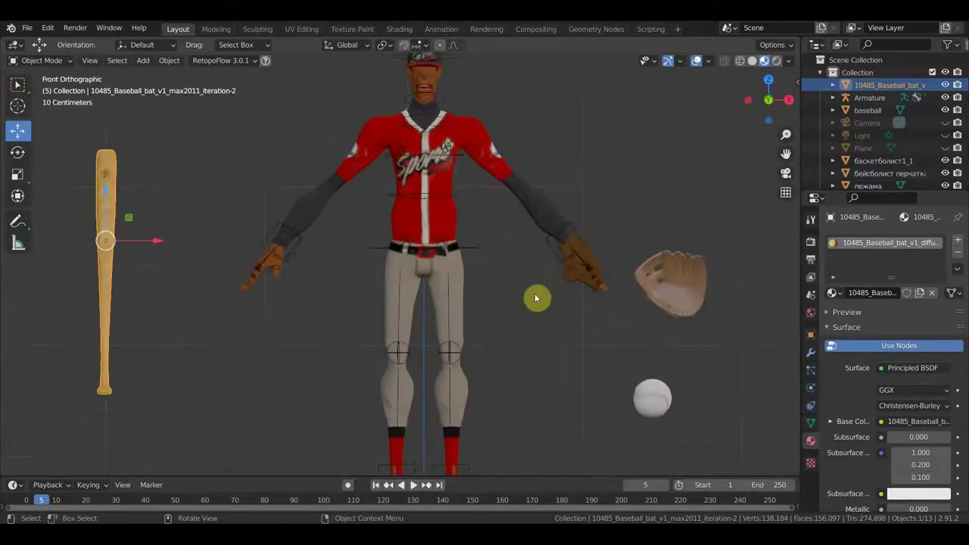
scroll(533, 298, down, 1)
shift+middle_drag(521, 302, 504, 311)
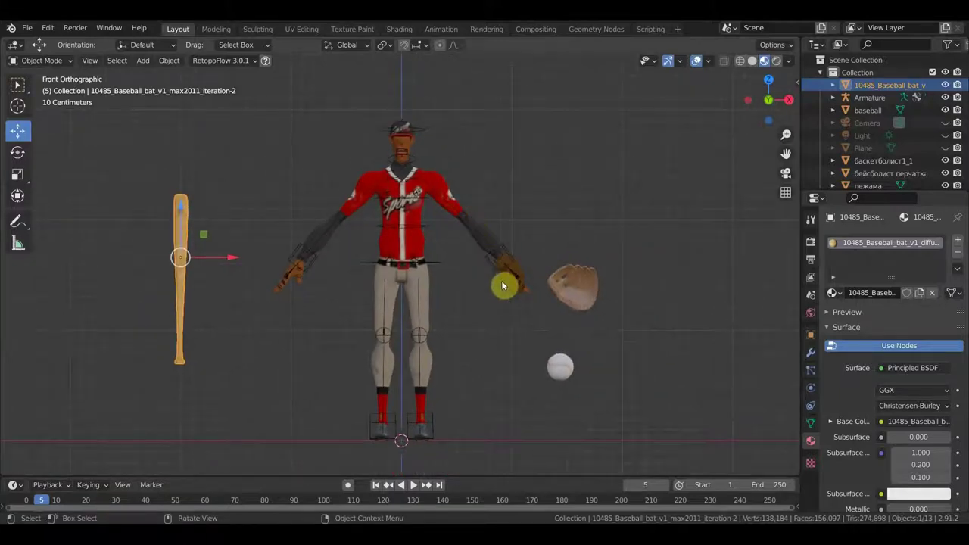
- Move the body mesh 2.9815 m along X to the right of the dressed player
click(503, 291)
scroll(463, 310, down, 2)
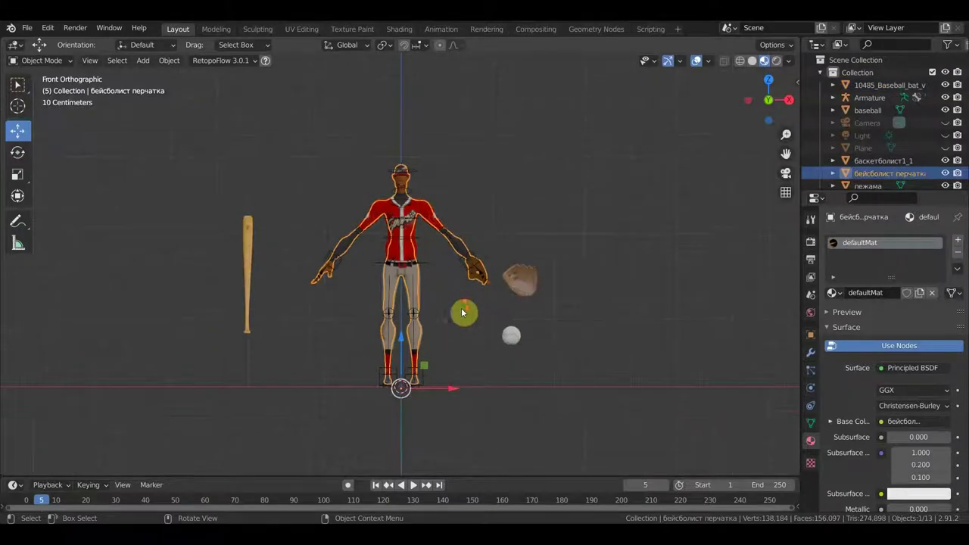
drag(469, 386, 687, 390)
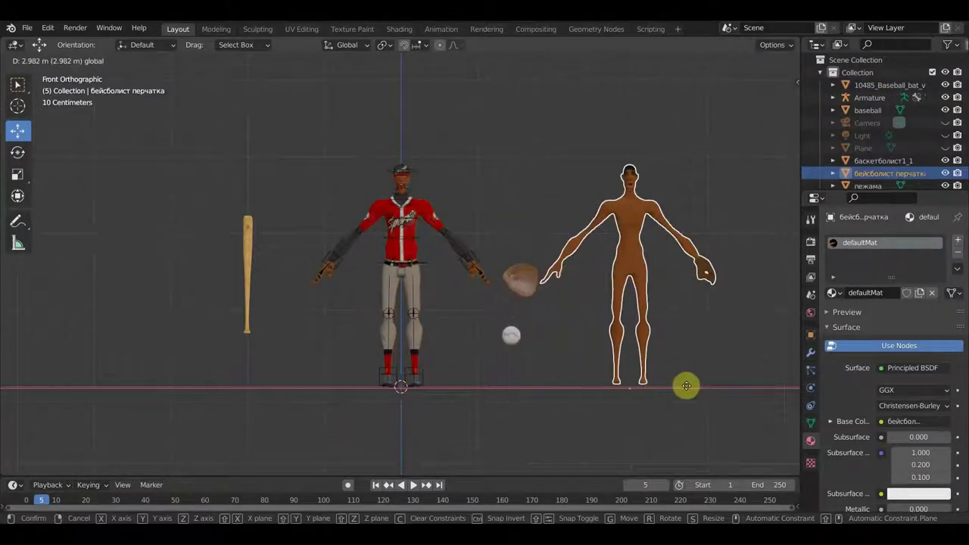
scroll(424, 318, up, 1)
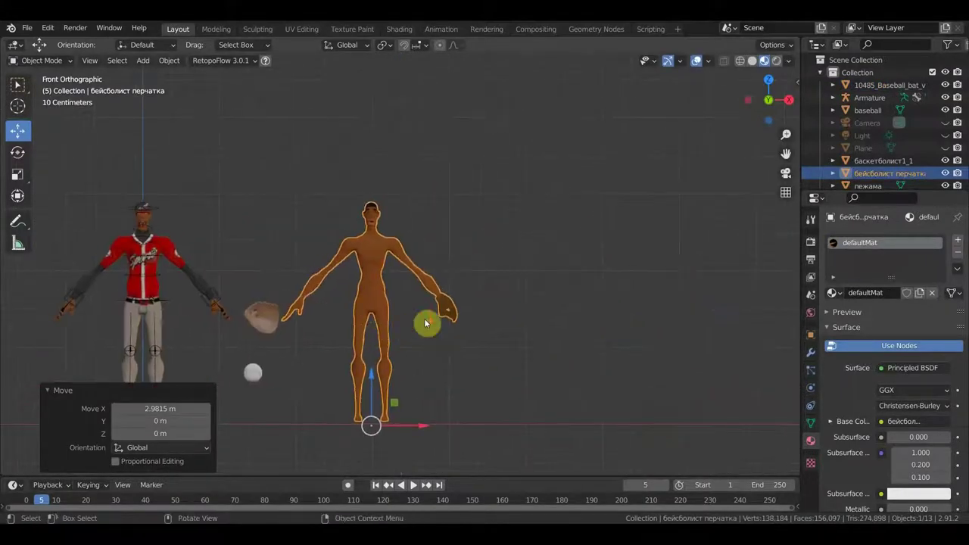
scroll(424, 318, up, 3)
scroll(449, 292, up, 2)
- Inspect the moved body and its glove hand, then switch the viewport to Solid shading
mouse_move(448, 292)
middle_down()
mouse_move(497, 275)
mouse_move(450, 292)
mouse_move(551, 302)
mouse_move(335, 291)
middle_up()
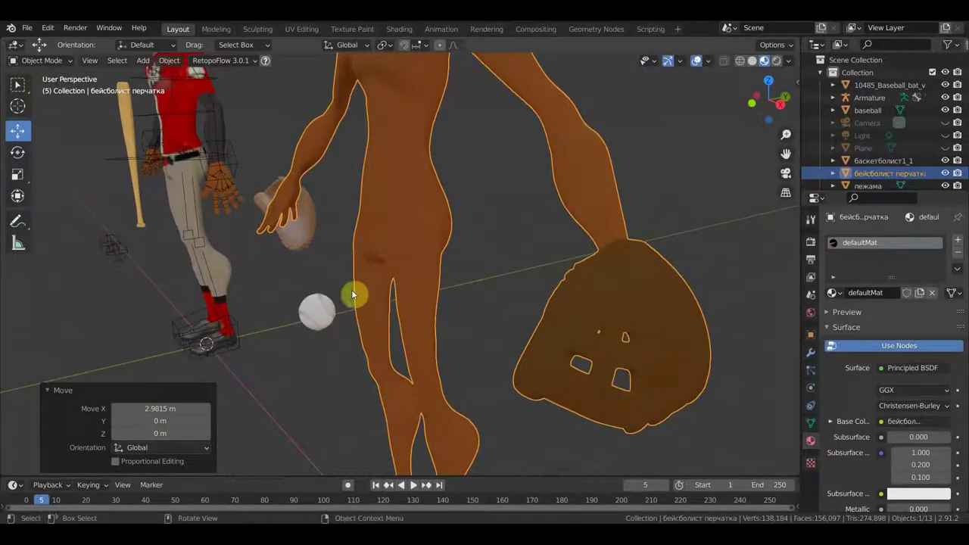
mouse_move(567, 324)
middle_down()
mouse_move(537, 328)
mouse_move(591, 314)
mouse_move(540, 325)
middle_up()
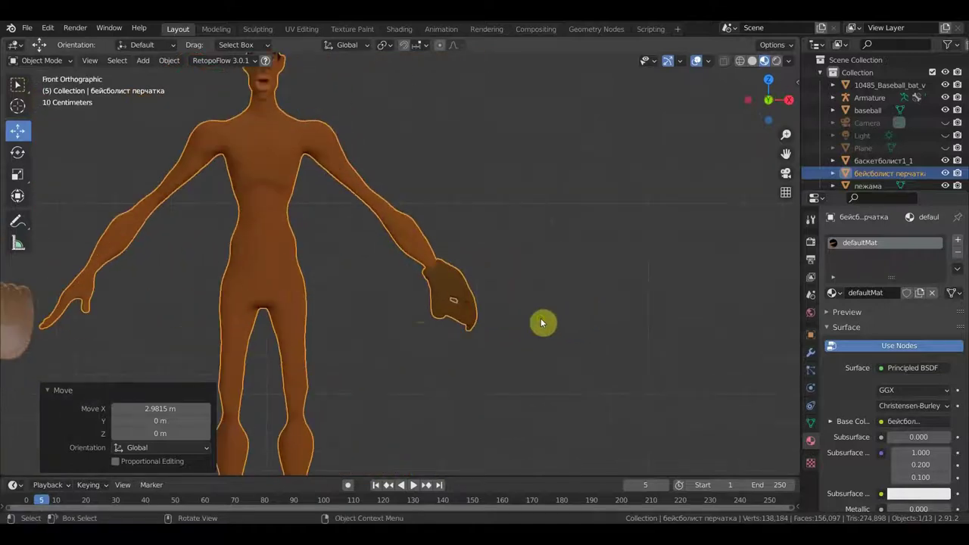
scroll(477, 331, down, 3)
shift+middle_drag(418, 338, 660, 309)
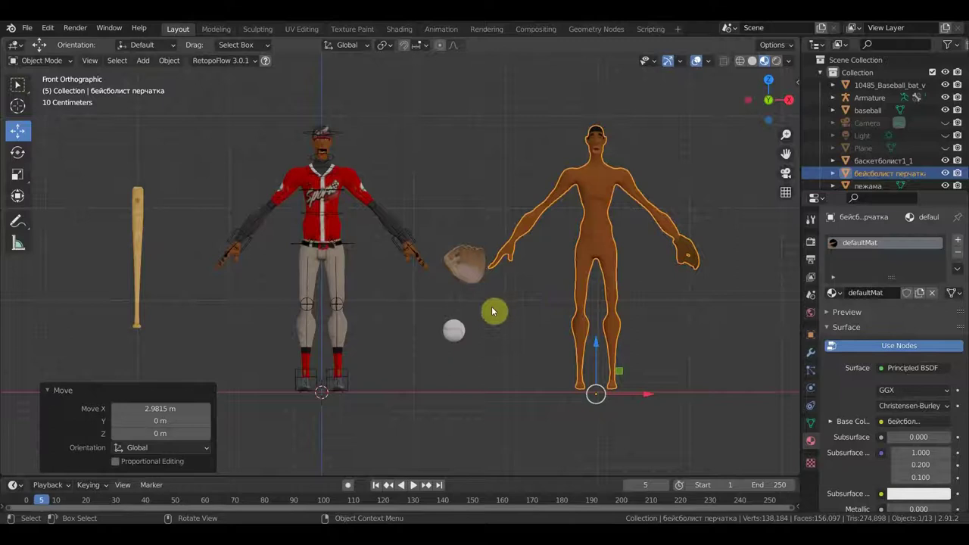
mouse_move(666, 281)
shift+middle_down()
mouse_move(552, 303)
mouse_move(543, 287)
shift+middle_up()
scroll(543, 287, up, 2)
scroll(539, 283, up, 2)
scroll(450, 303, up, 2)
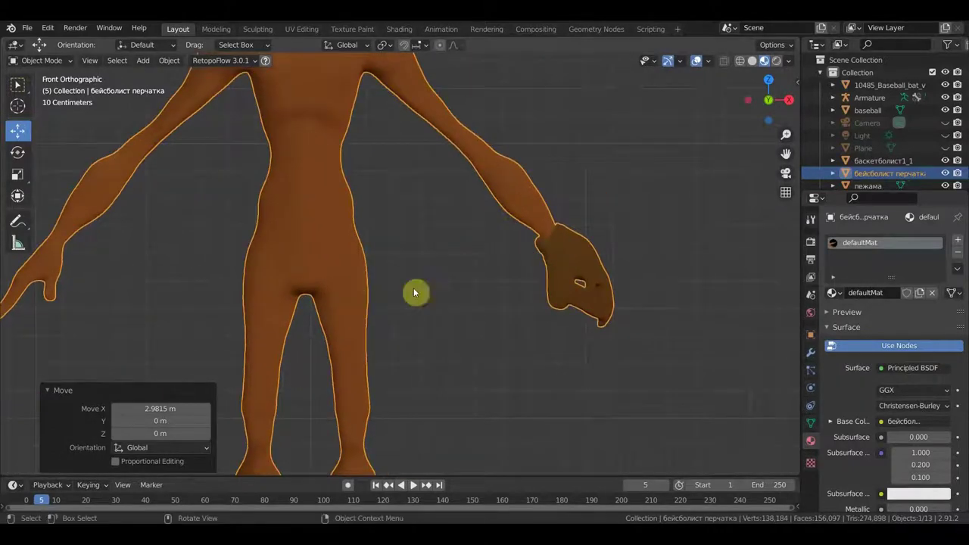
click(751, 61)
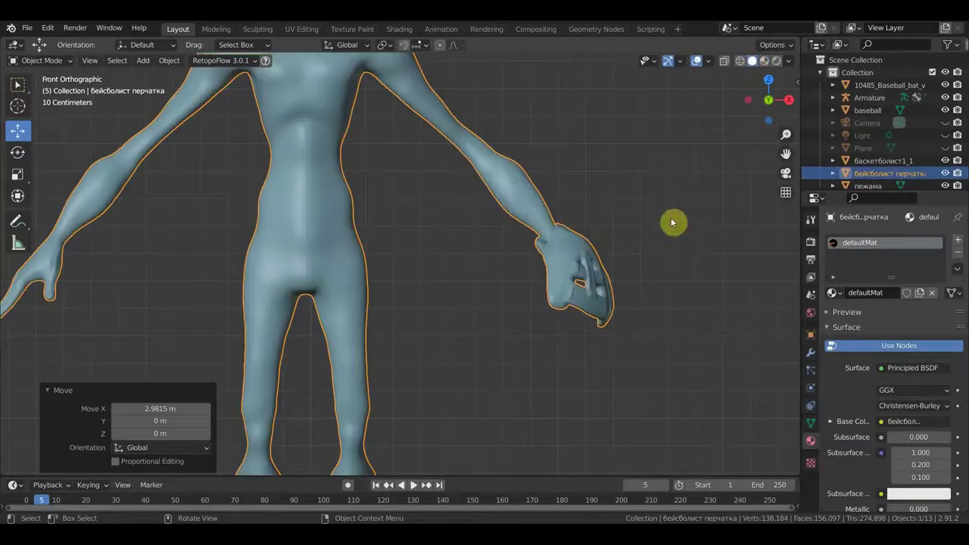
- Switch to wireframe display and view the arm and glove from the side
click(638, 241)
mouse_move(638, 242)
middle_down()
mouse_move(530, 270)
mouse_move(593, 263)
mouse_move(361, 201)
mouse_move(488, 227)
mouse_move(573, 223)
mouse_move(586, 195)
mouse_move(563, 219)
mouse_move(530, 225)
middle_up()
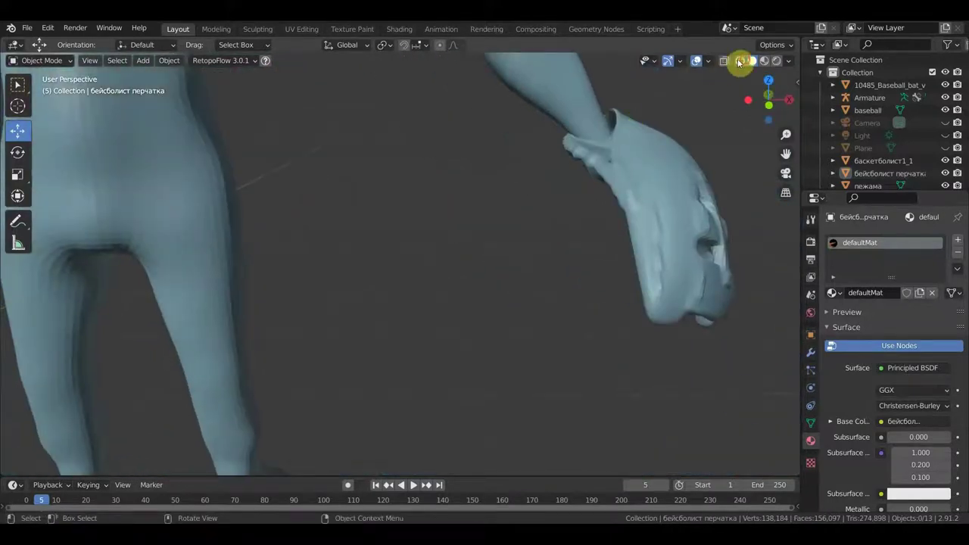
click(739, 60)
scroll(473, 230, down, 3)
scroll(452, 242, down, 2)
middle_drag(452, 242, 629, 379)
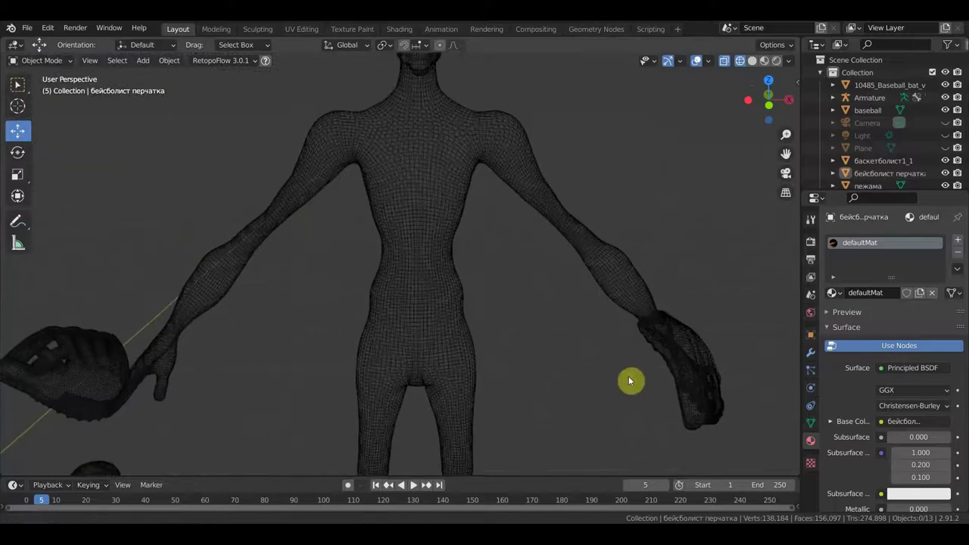
scroll(467, 331, up, 3)
scroll(489, 328, up, 2)
mouse_move(489, 328)
middle_down()
mouse_move(344, 244)
mouse_move(384, 260)
mouse_move(627, 175)
middle_up()
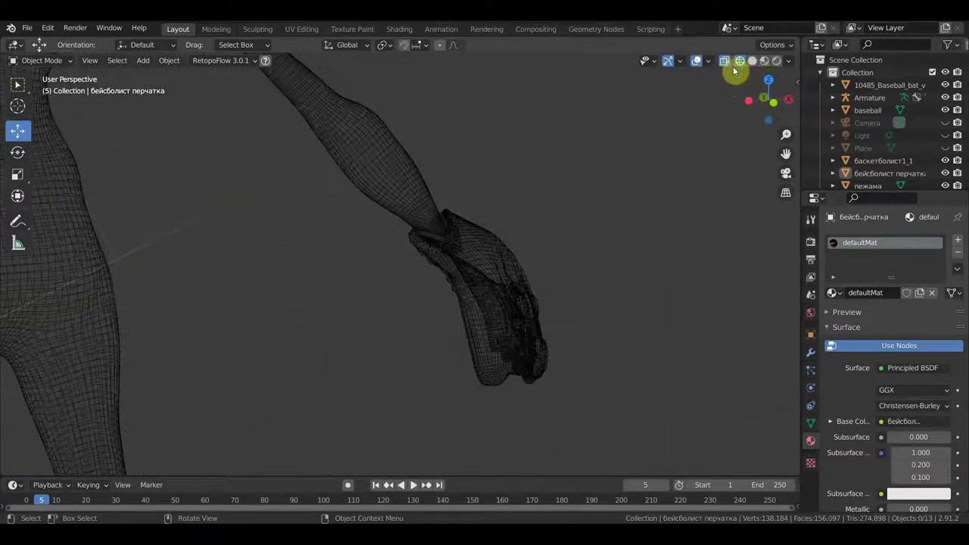
- Hide overlays, turn off X-ray and inspect the glove in Solid shading
click(698, 61)
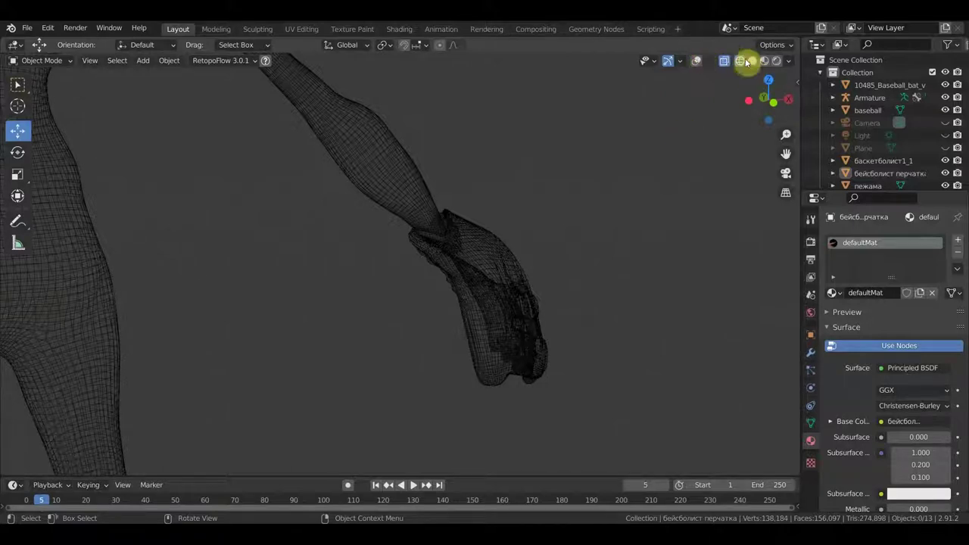
click(725, 62)
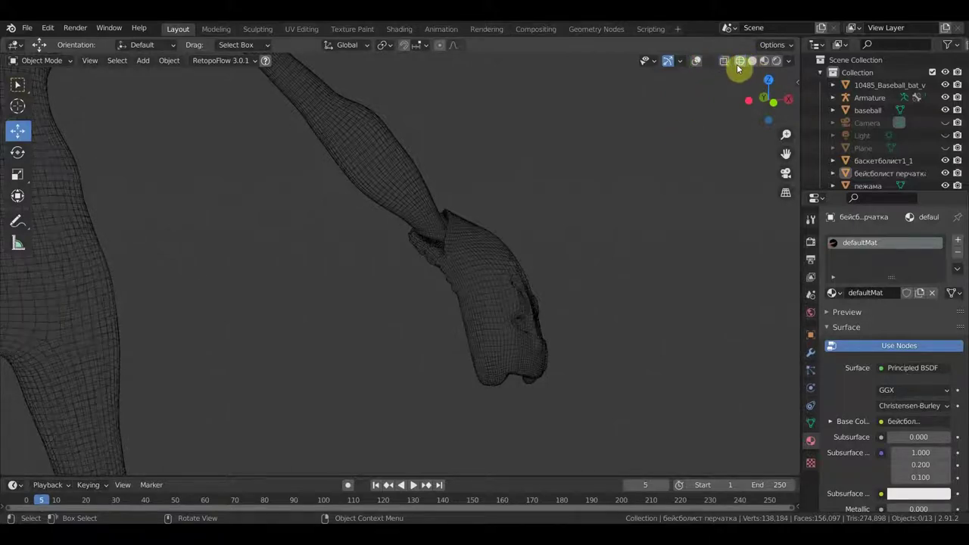
click(750, 61)
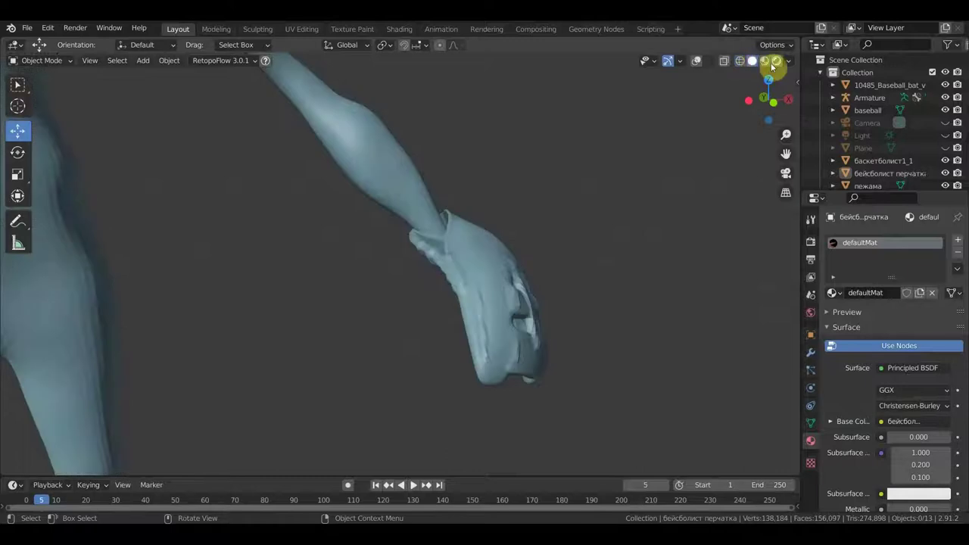
scroll(648, 191, up, 1)
scroll(658, 182, up, 1)
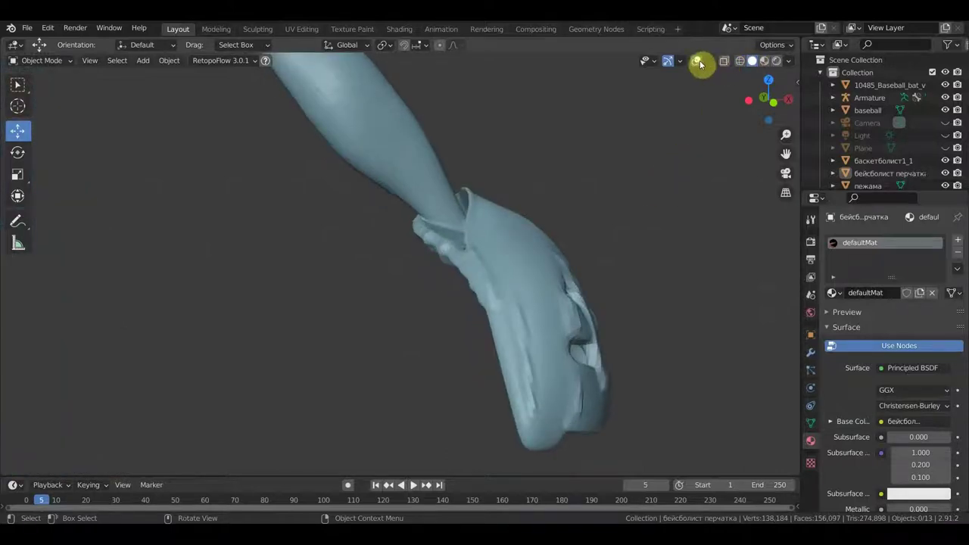
scroll(634, 181, up, 1)
mouse_move(649, 176)
middle_down()
mouse_move(533, 173)
mouse_move(545, 173)
middle_up()
scroll(461, 282, down, 2)
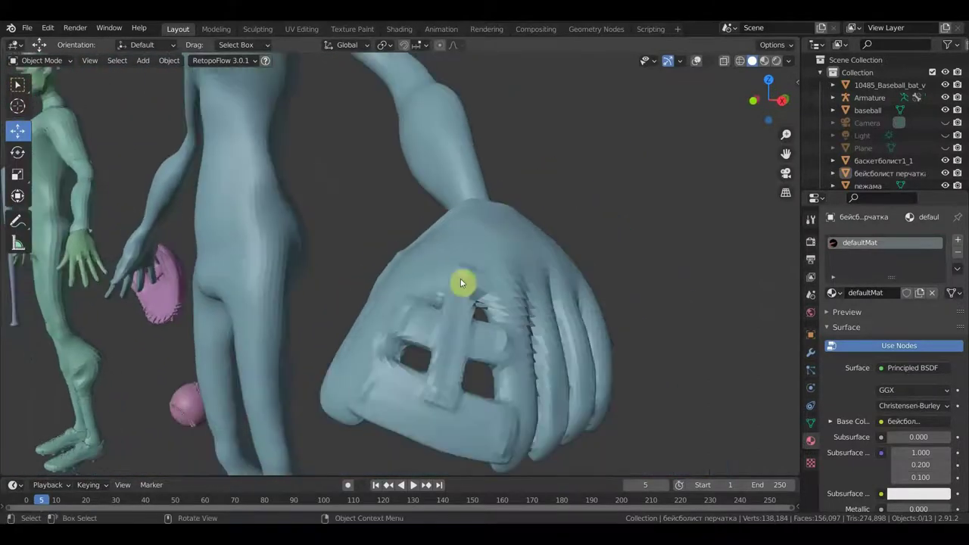
- Restore overlays, frame both figures in front view and switch to Material Preview shading
click(697, 60)
scroll(595, 180, down, 3)
mouse_move(573, 223)
middle_down()
mouse_move(556, 230)
mouse_move(766, 198)
middle_up()
mouse_move(560, 237)
middle_down()
mouse_move(521, 270)
mouse_move(648, 288)
middle_up()
key(KP_1)
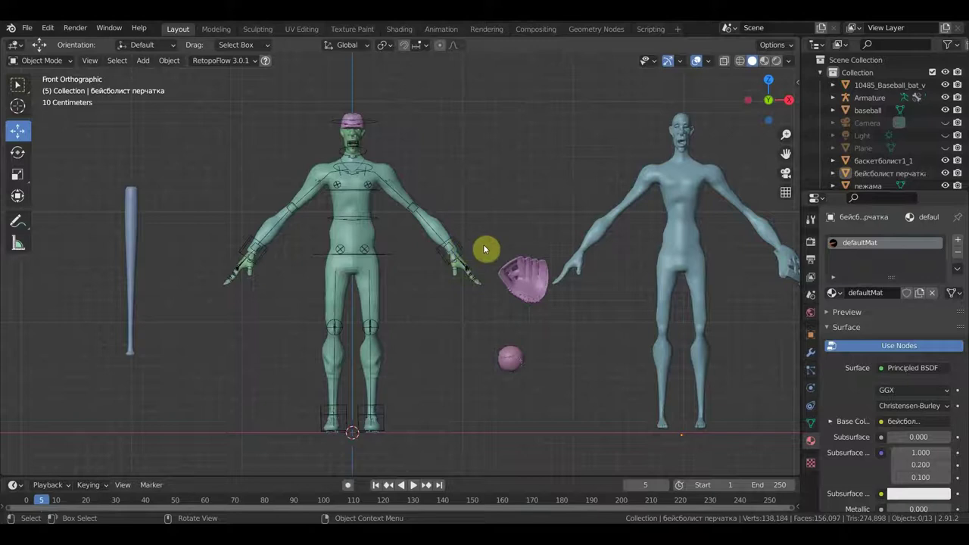
scroll(485, 250, up, 3)
shift+middle_drag(477, 243, 386, 219)
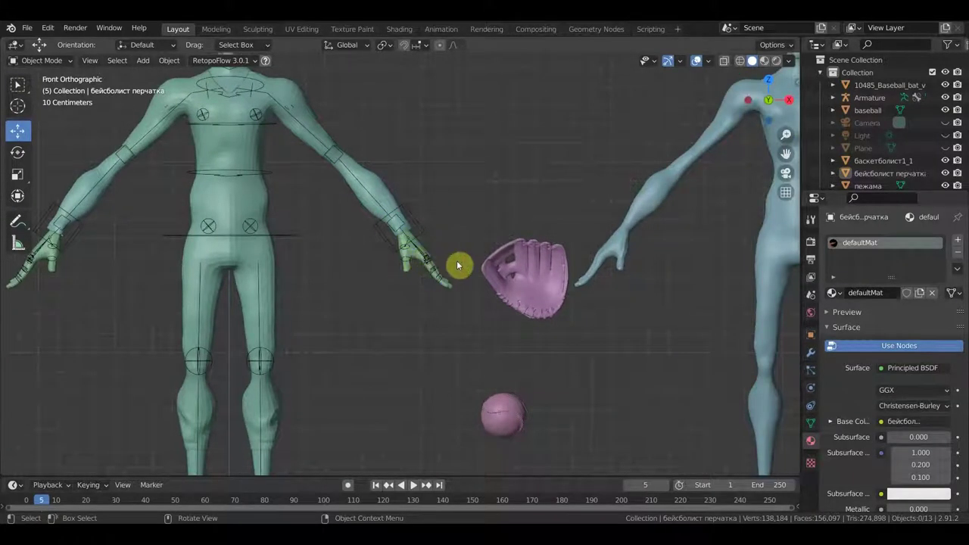
scroll(457, 265, down, 2)
shift+middle_drag(456, 265, 558, 270)
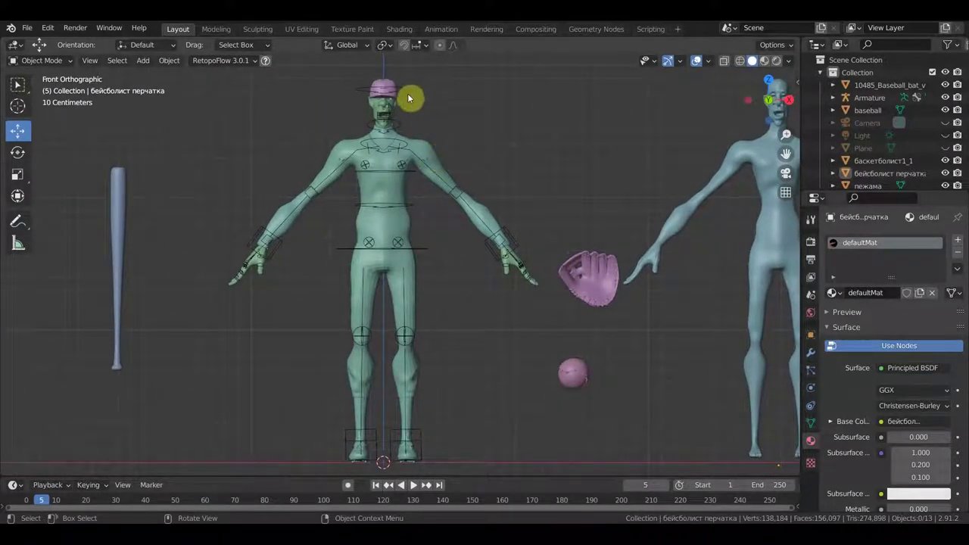
mouse_move(497, 223)
shift+middle_down()
mouse_move(422, 253)
mouse_move(396, 245)
shift+middle_up()
click(764, 61)
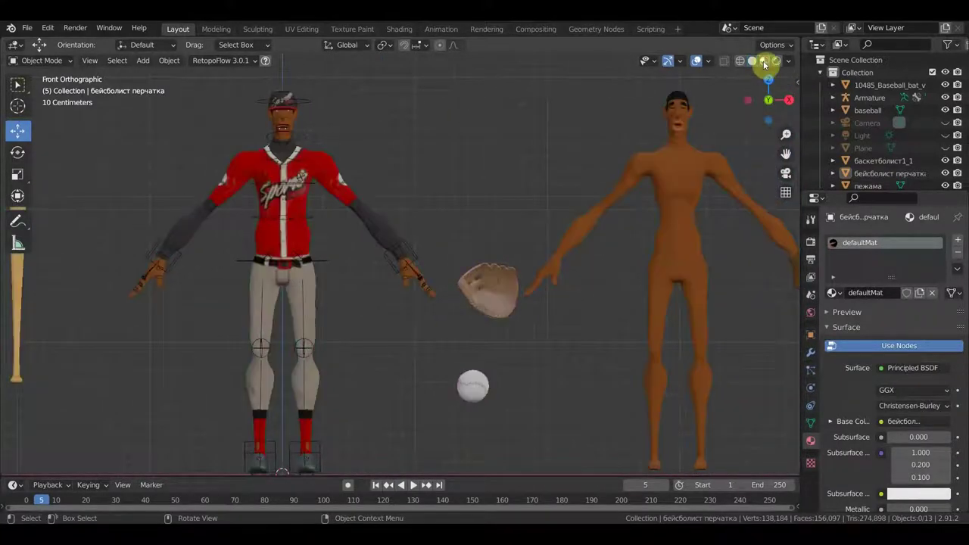
- Parent баскетболист1_1 to the Armature with Automatic Weights, then select the uniform форма1
scroll(457, 201, up, 3)
click(423, 283)
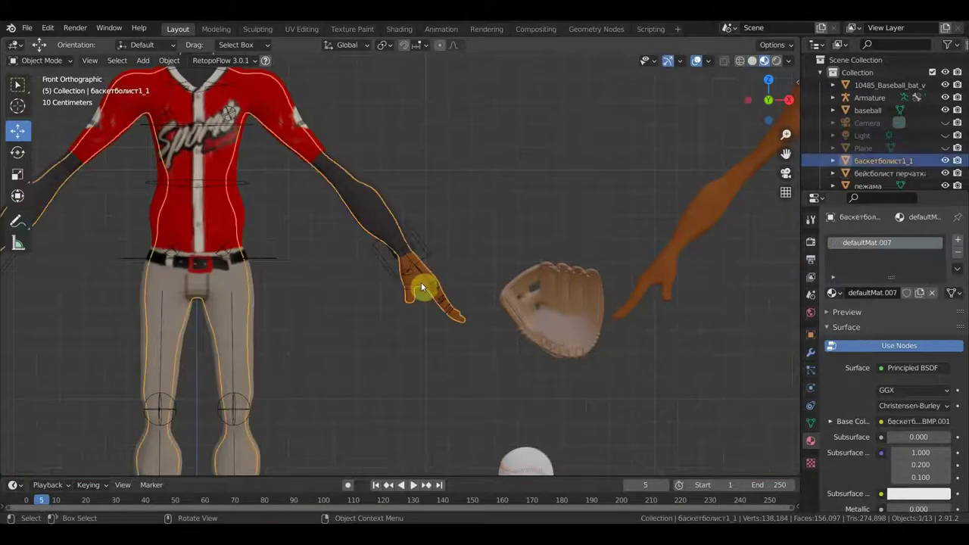
shift+click(428, 253)
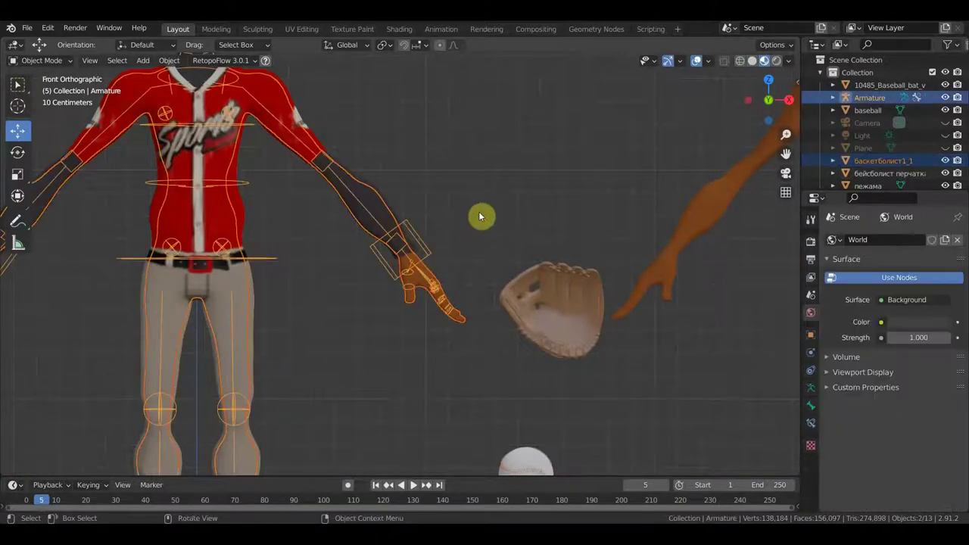
key(ctrl+p)
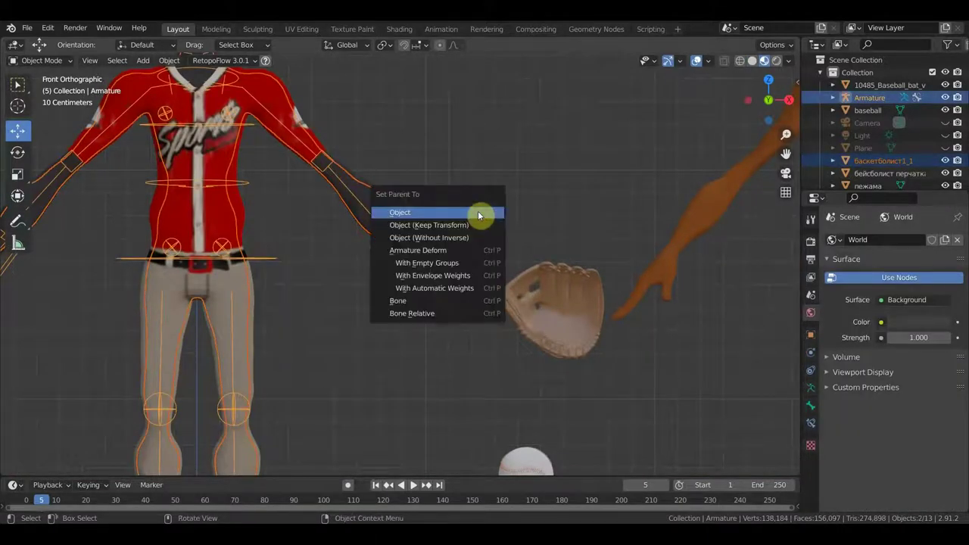
click(449, 290)
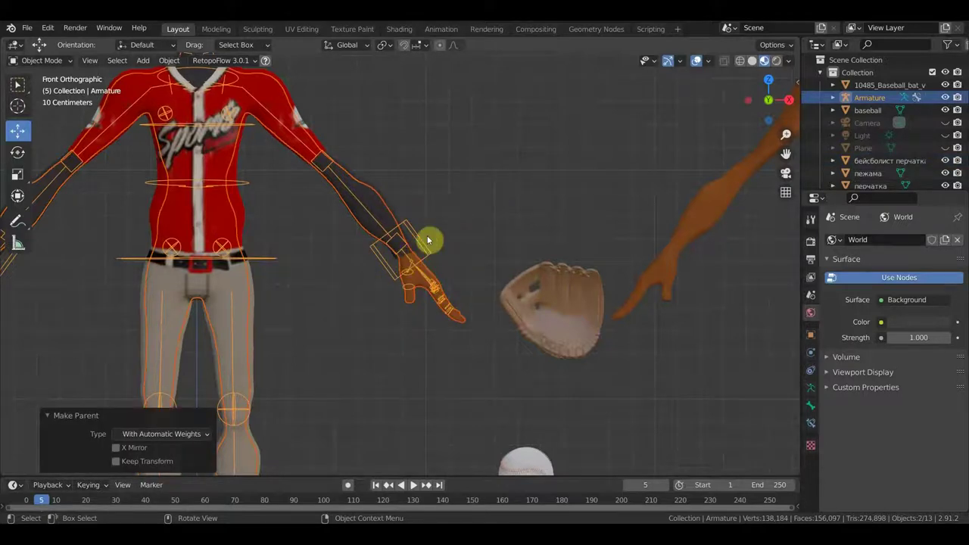
shift+middle_drag(418, 243, 586, 236)
click(404, 316)
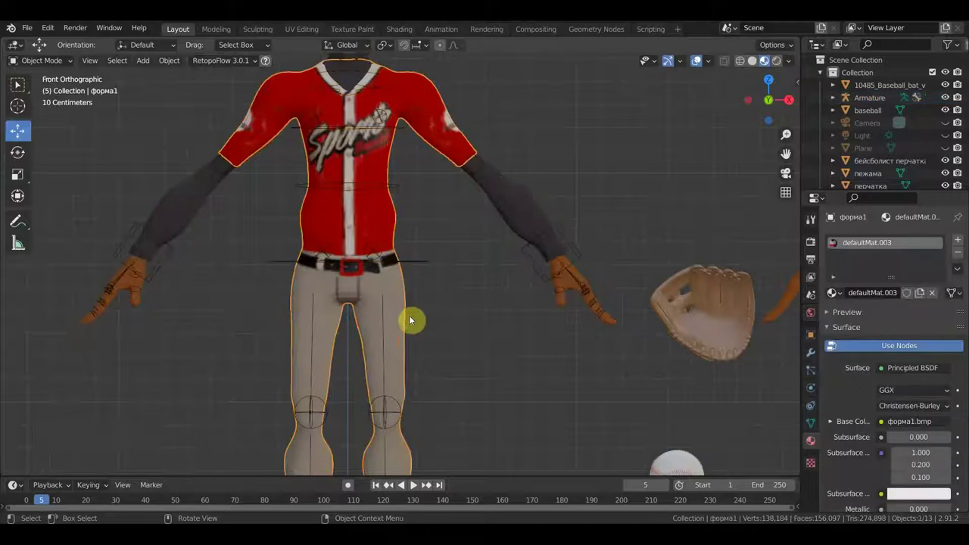
- Parent форма1 to the Armature With Empty Groups and check its bone-named vertex groups
shift+click(422, 265)
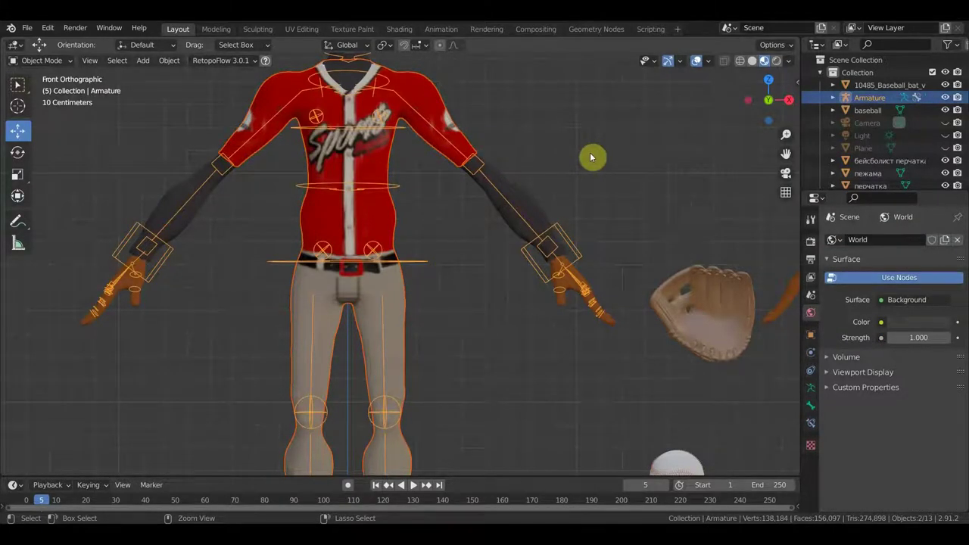
key(ctrl+p)
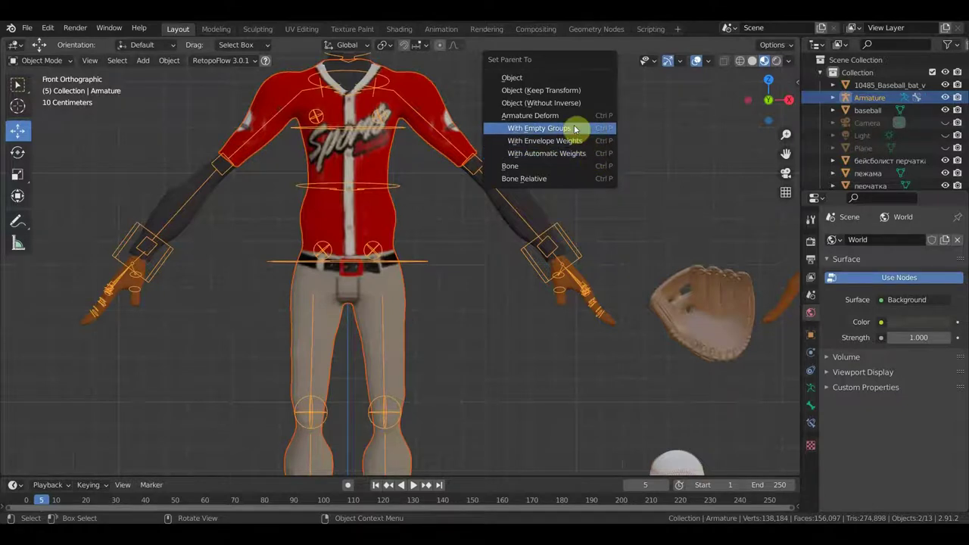
click(559, 129)
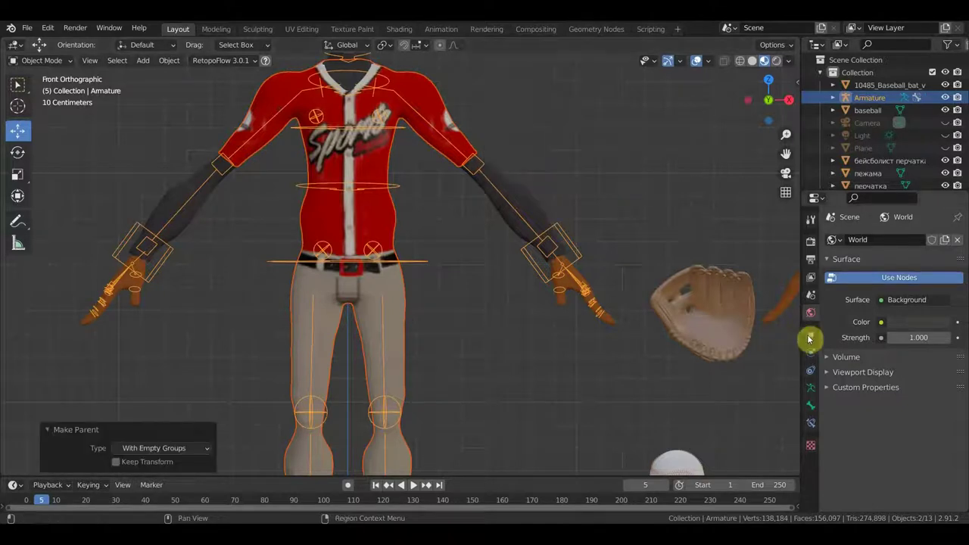
click(812, 392)
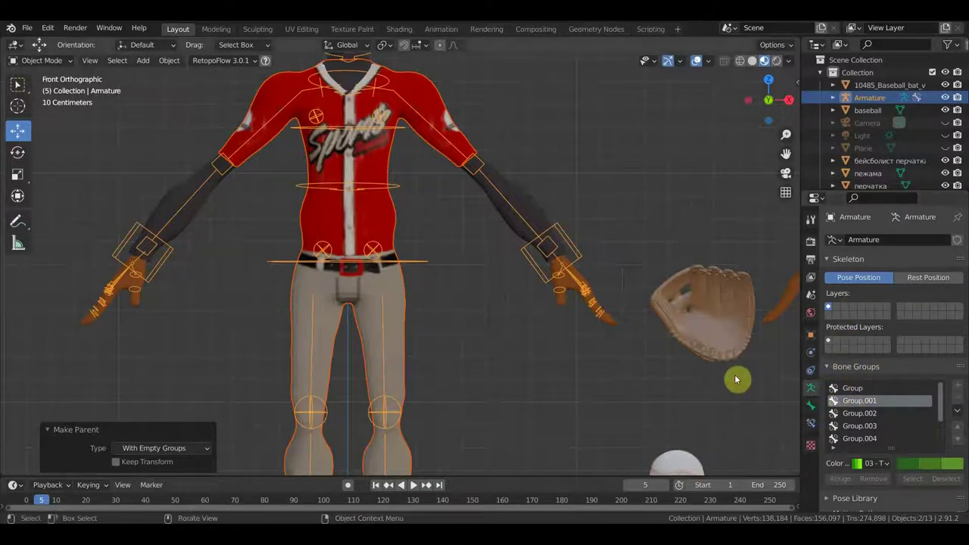
click(405, 327)
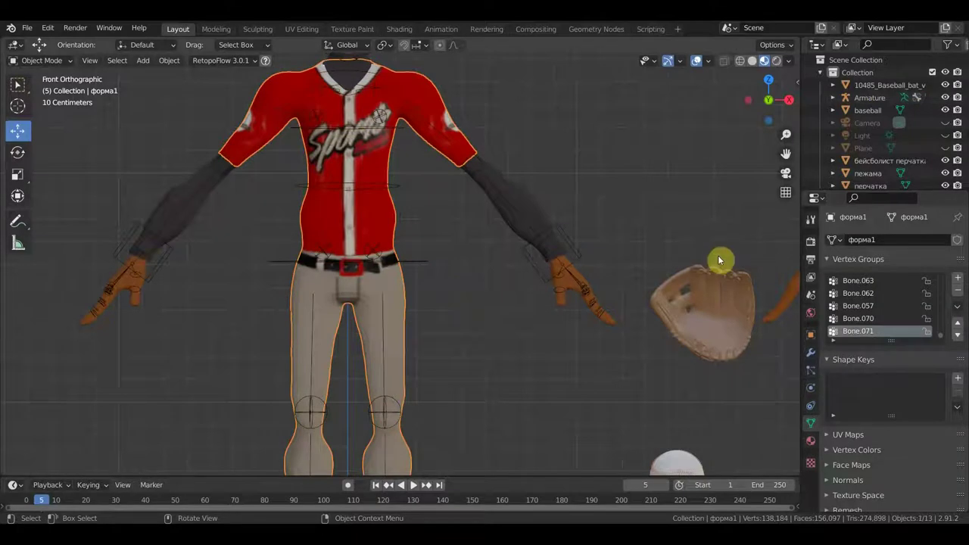
scroll(718, 256, down, 3)
scroll(721, 259, up, 2)
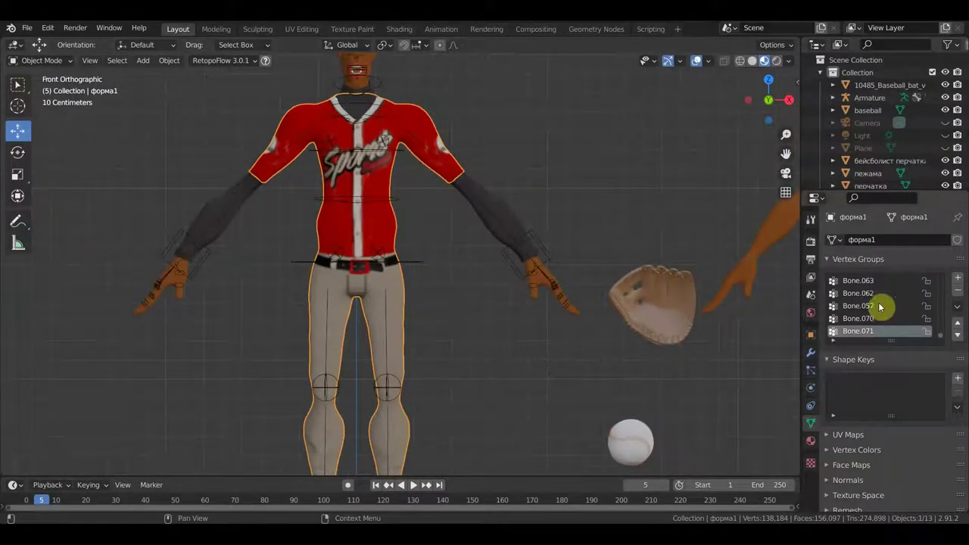
- Apply a Data Transfer modifier on форма1 sourcing vertex data from баскетболист1_1
click(811, 352)
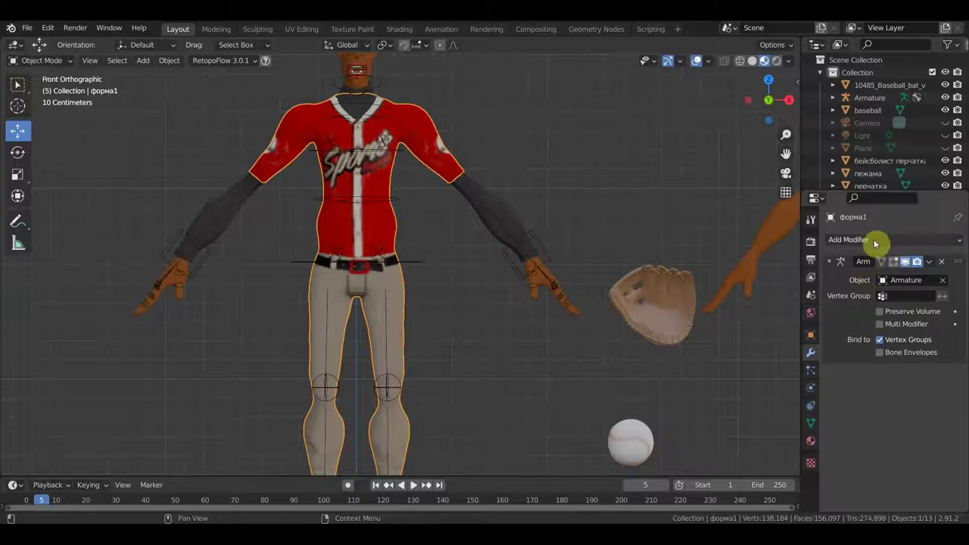
click(869, 239)
click(619, 274)
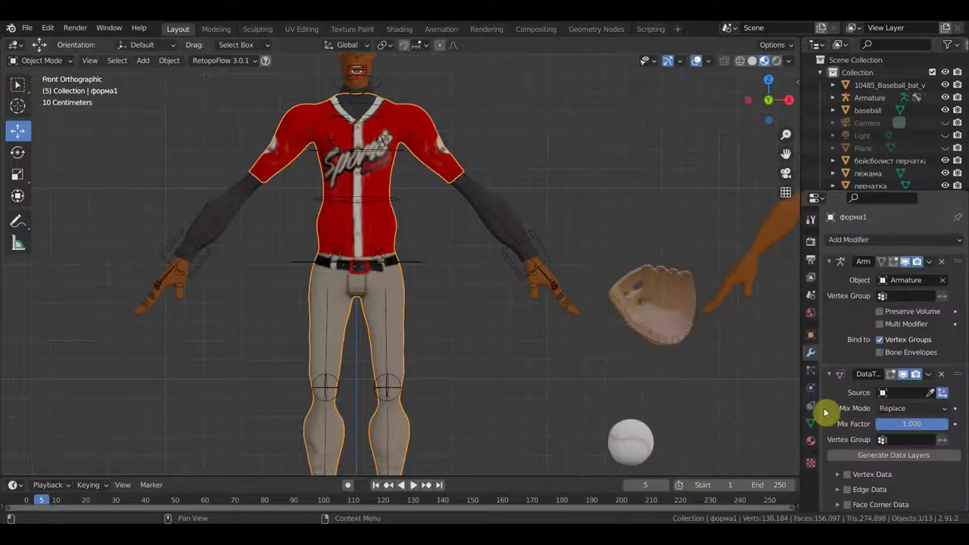
click(939, 392)
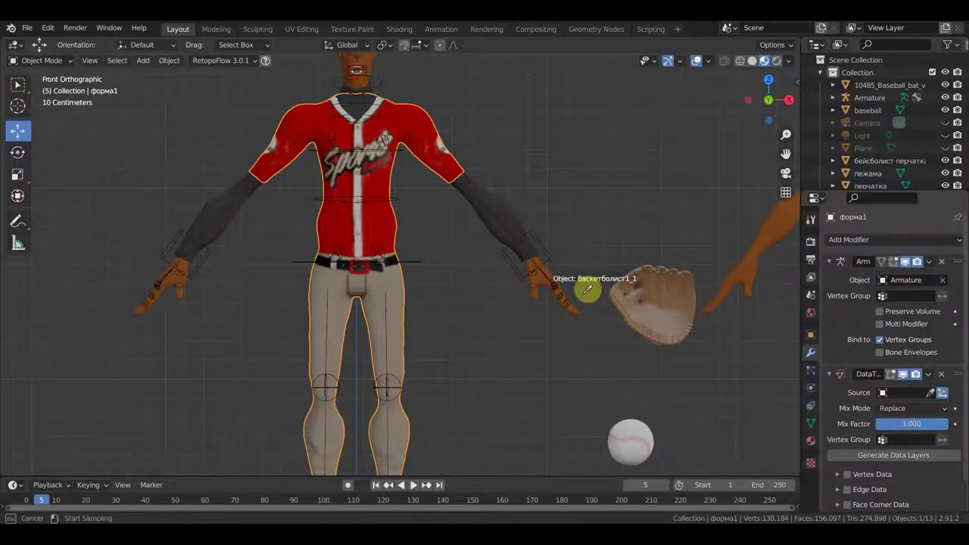
key(Escape)
click(933, 392)
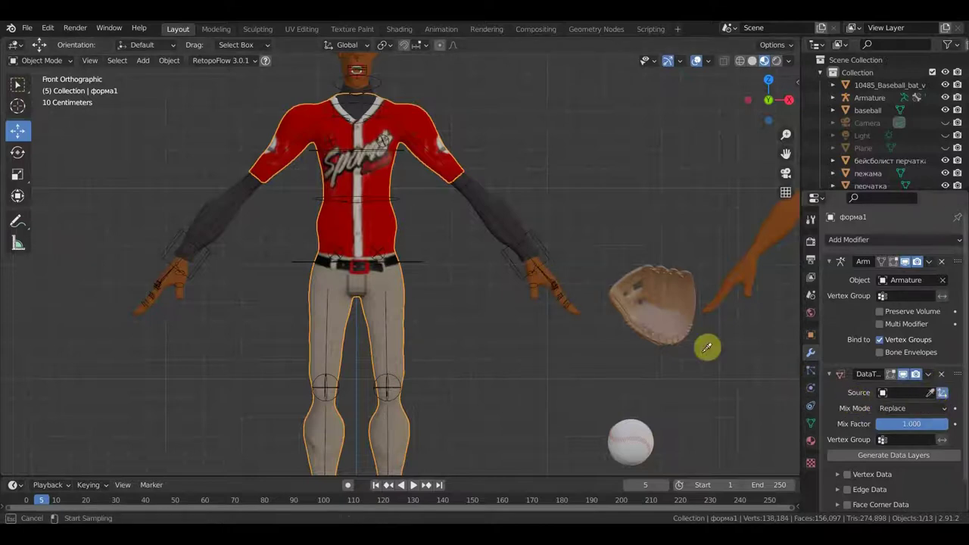
click(181, 297)
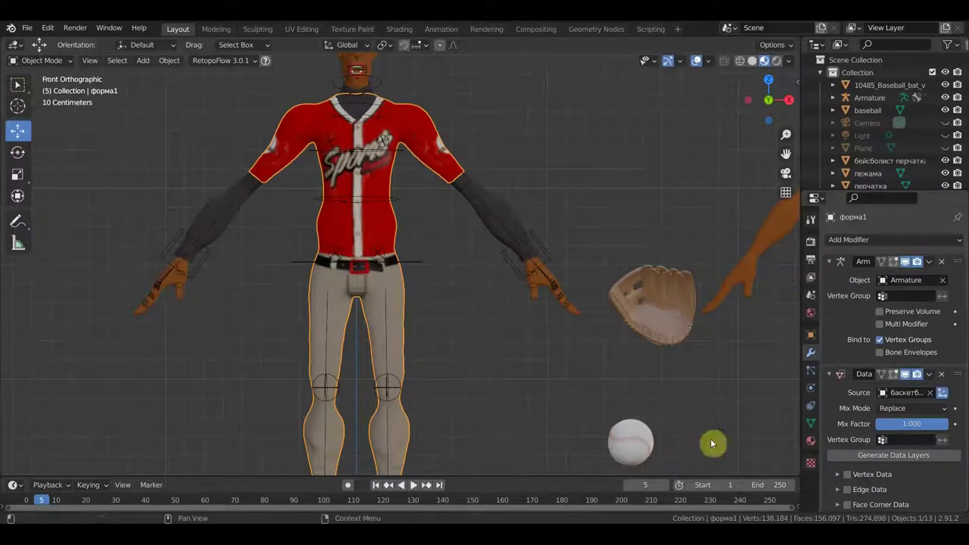
click(839, 477)
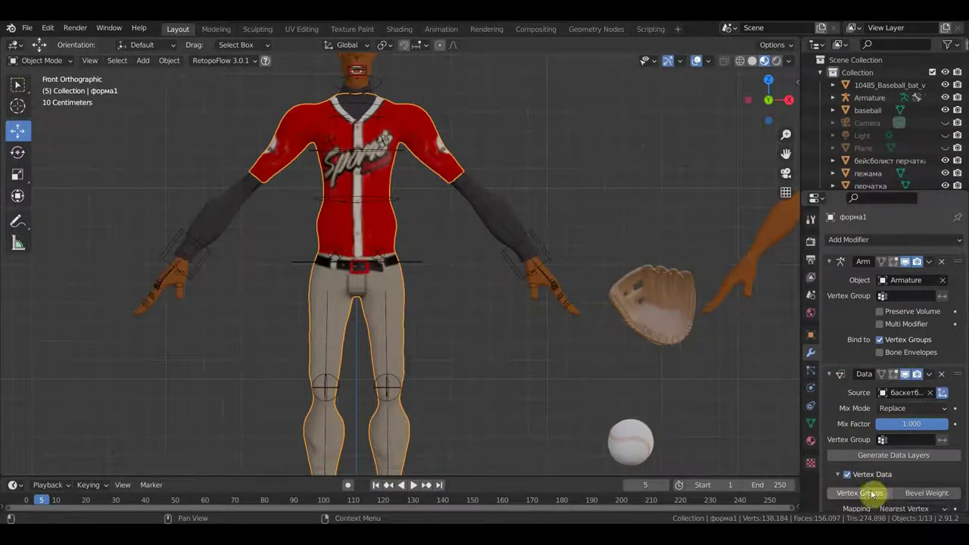
click(929, 374)
click(905, 389)
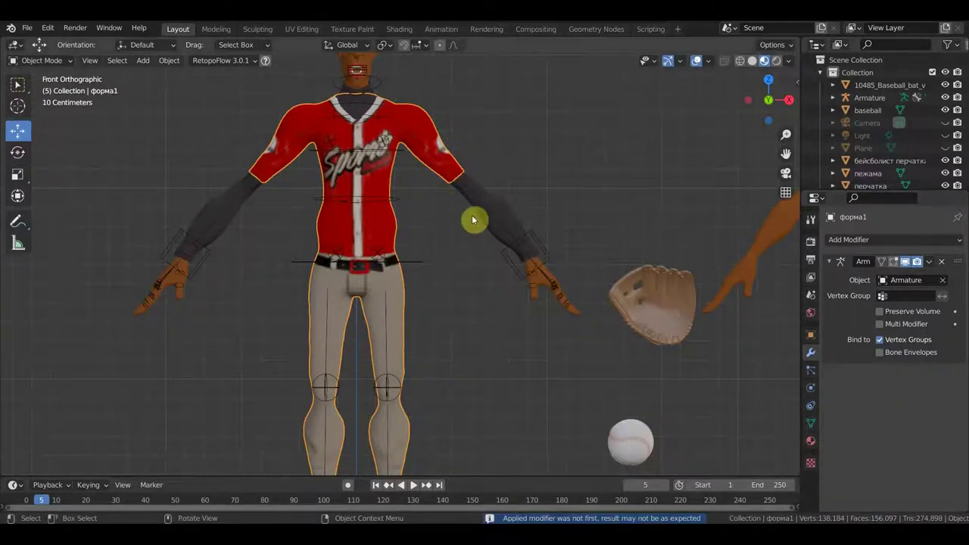
- Select the пежама undershirt, test-move it and undo, then add the Armature to the selection
click(488, 233)
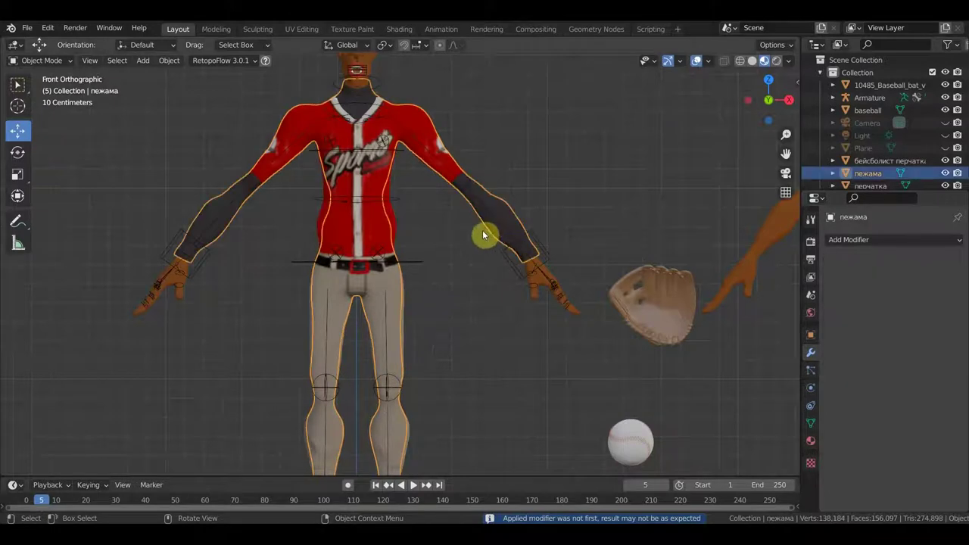
scroll(484, 237, down, 5)
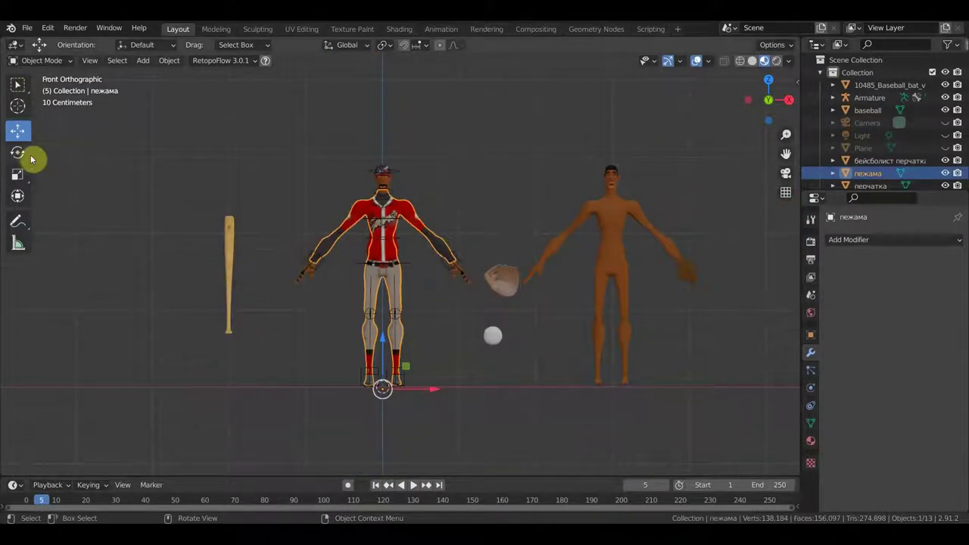
drag(434, 390, 337, 384)
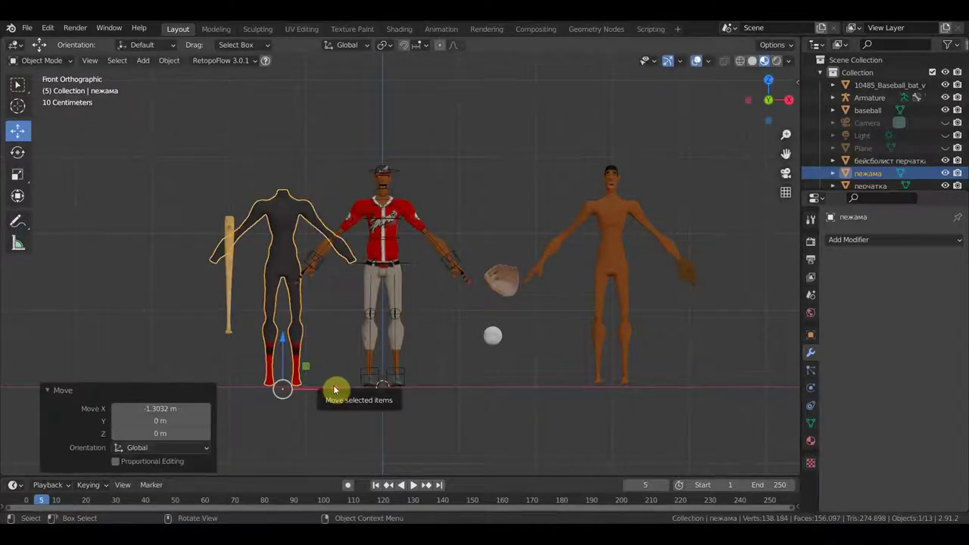
key(ctrl+z)
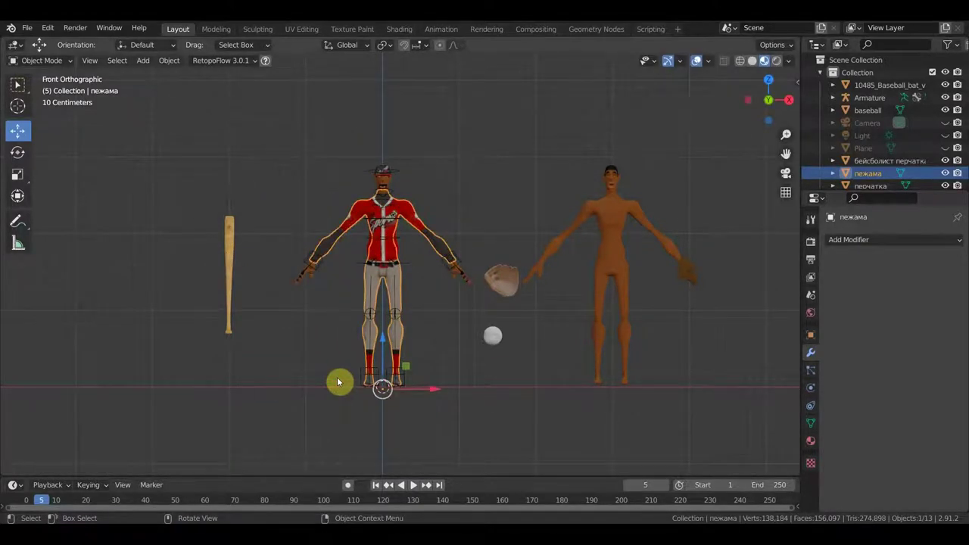
scroll(275, 258, up, 5)
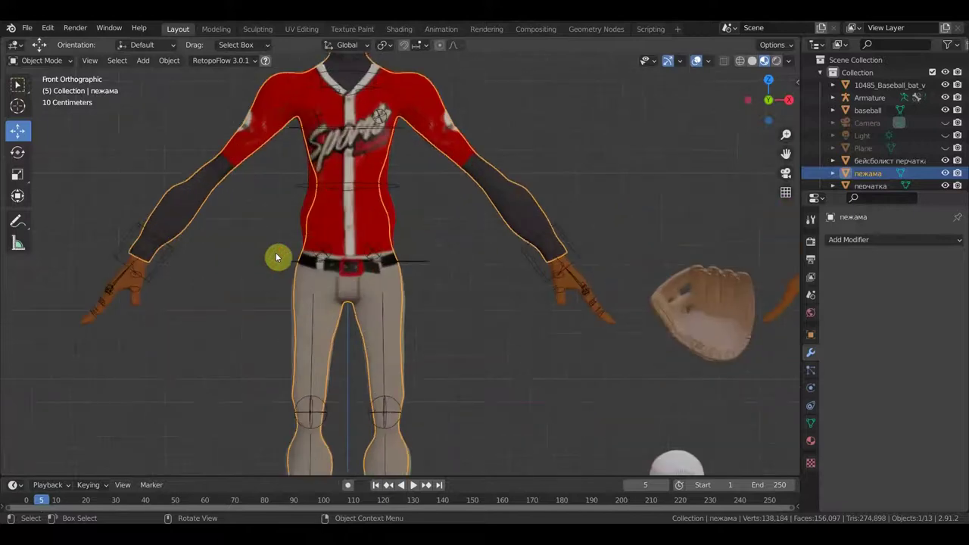
shift+click(582, 249)
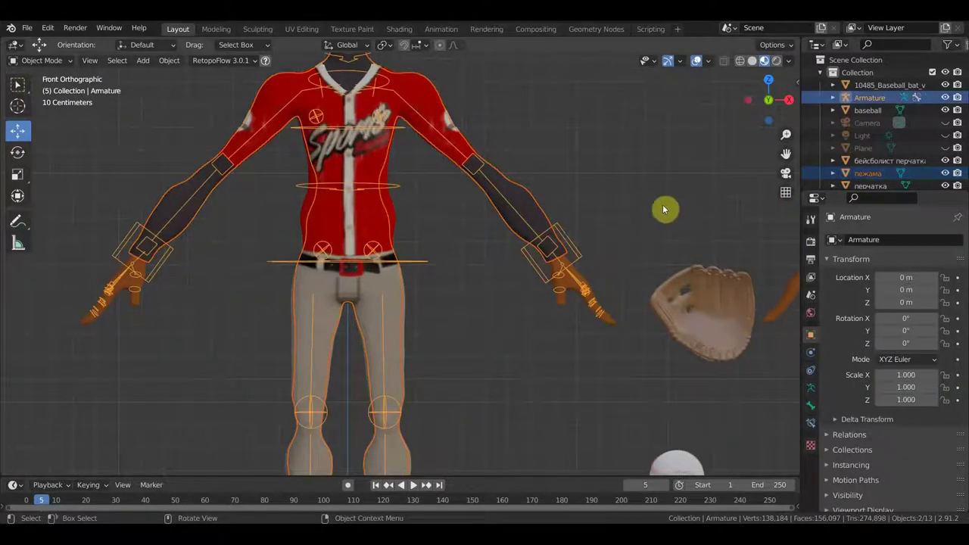
- Parent the пежама undershirt to the Armature With Empty Groups
key(ctrl+p)
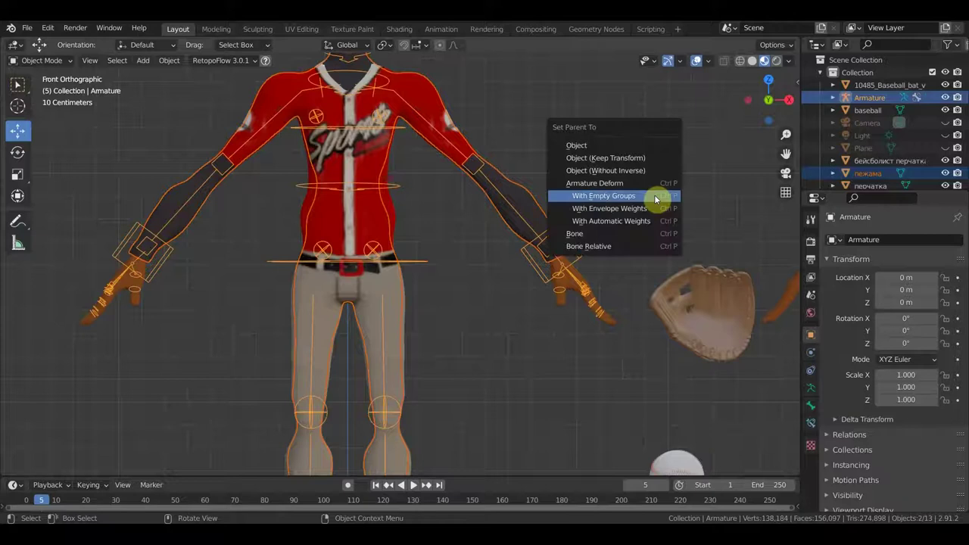
click(655, 199)
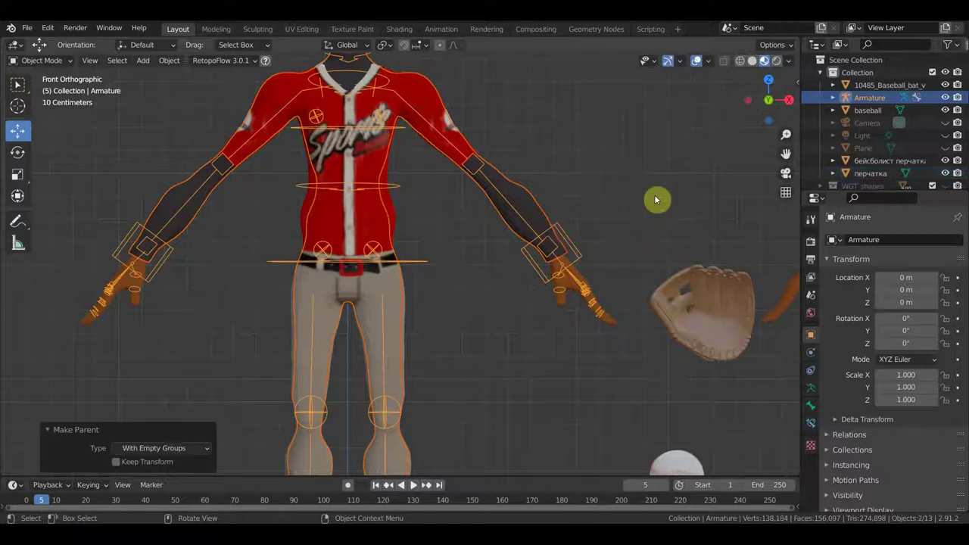
click(545, 211)
- Apply a Data Transfer modifier from баскетболист1_1 with Vertex Groups enabled on пежама
click(890, 241)
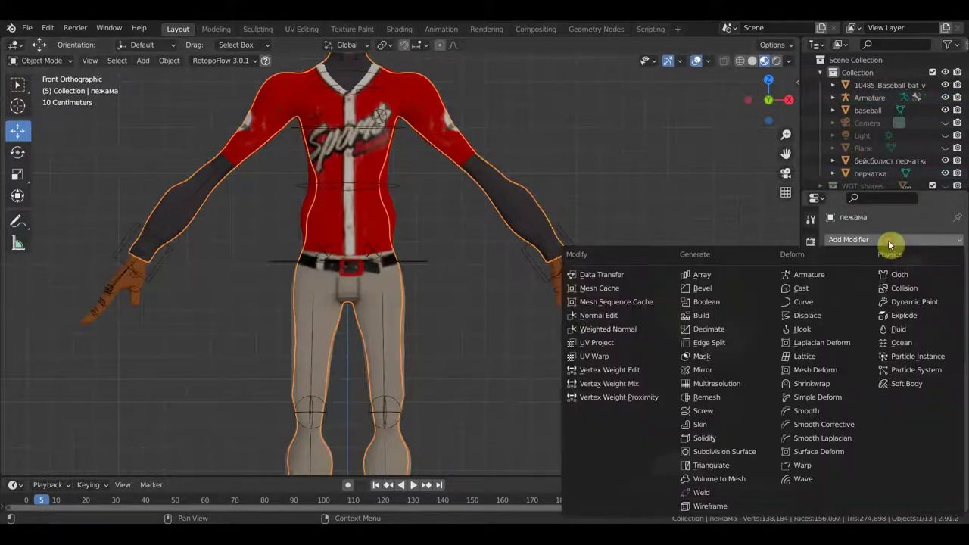
click(615, 276)
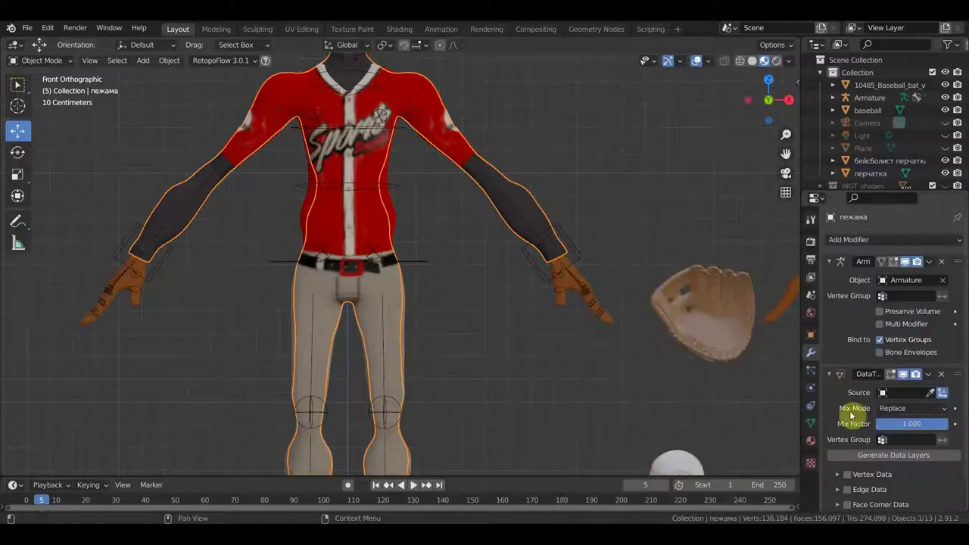
click(930, 393)
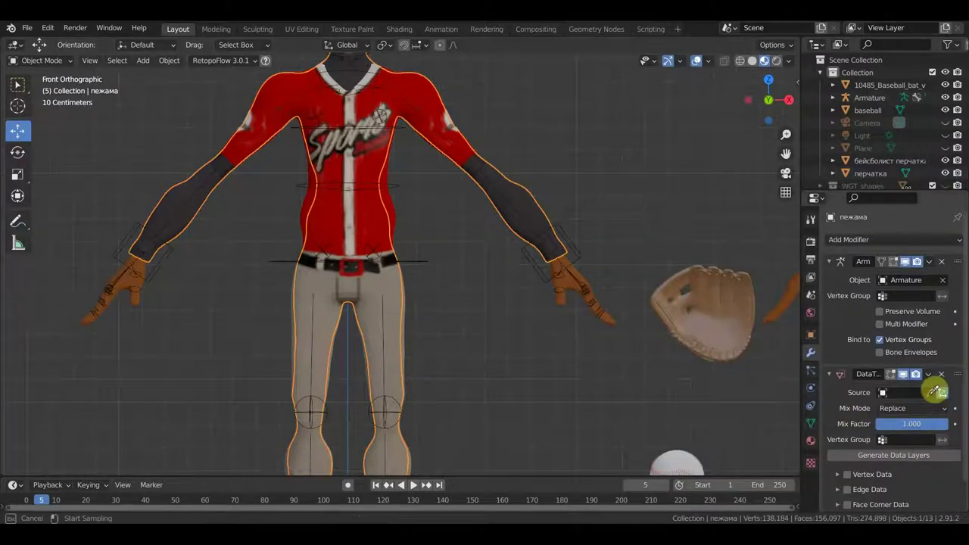
click(568, 275)
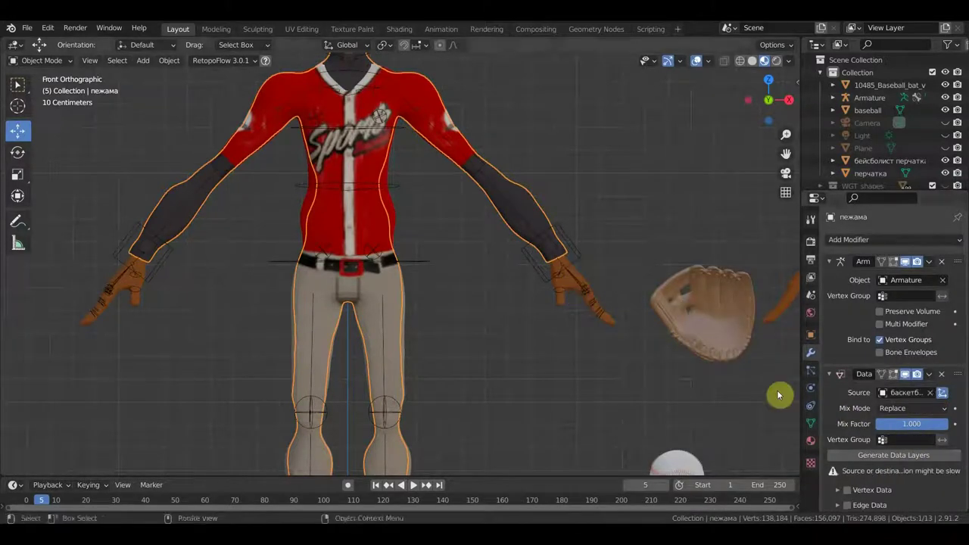
scroll(845, 494, down, 2)
click(858, 469)
click(932, 334)
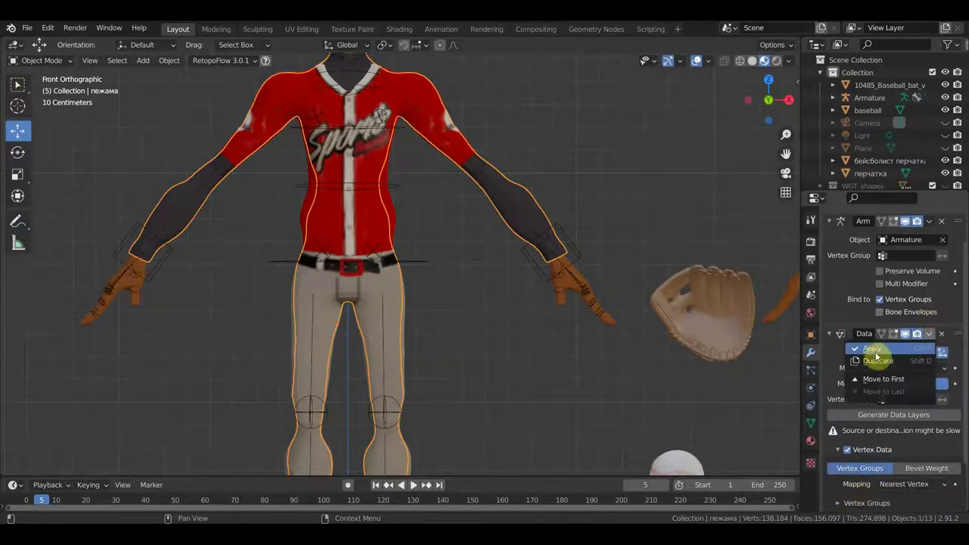
click(872, 349)
scroll(620, 254, down, 2)
scroll(623, 253, down, 1)
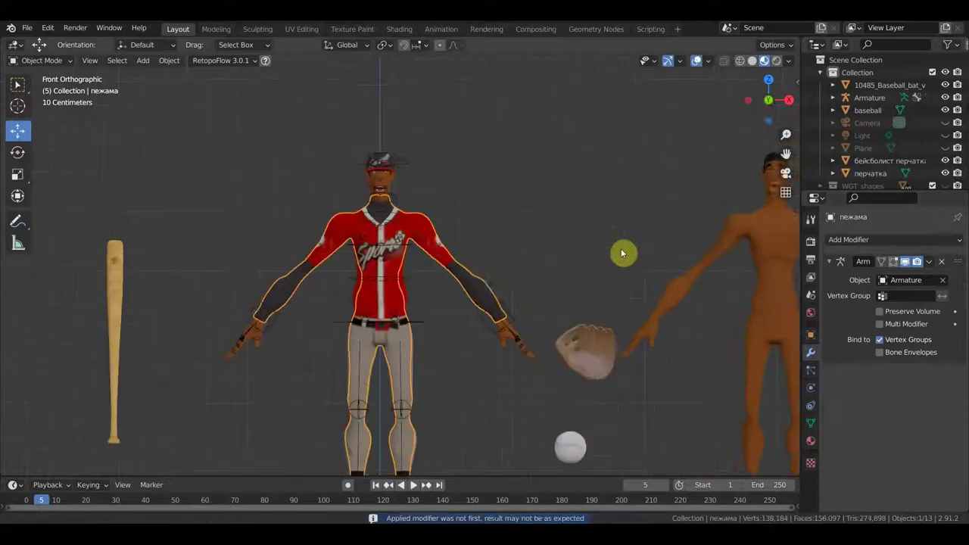
scroll(623, 253, down, 1)
scroll(598, 305, up, 3)
- Raise the кепка cap about 0.015 m along Z
mouse_move(584, 311)
middle_down()
mouse_move(481, 301)
mouse_move(502, 328)
middle_up()
scroll(482, 302, up, 1)
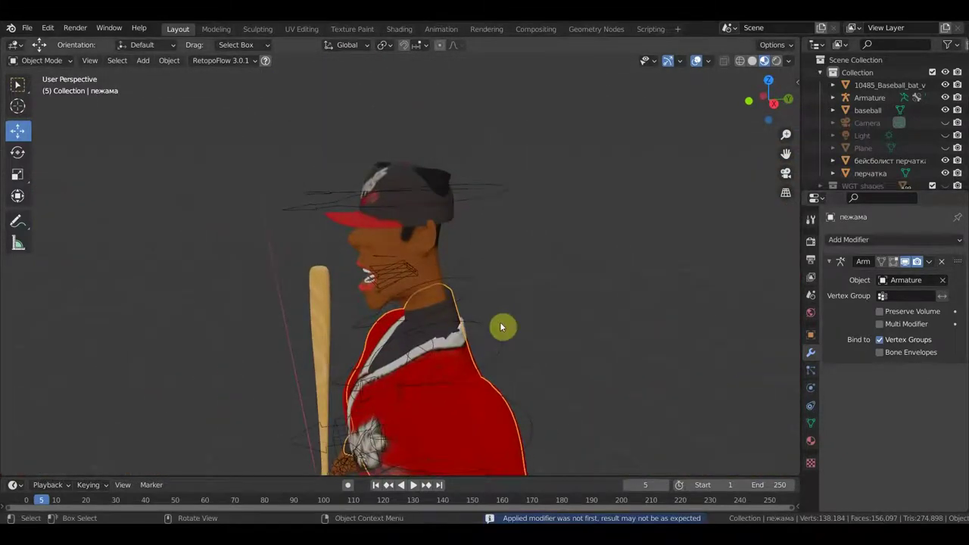
click(416, 215)
drag(391, 152, 391, 140)
middle_drag(391, 141, 476, 162)
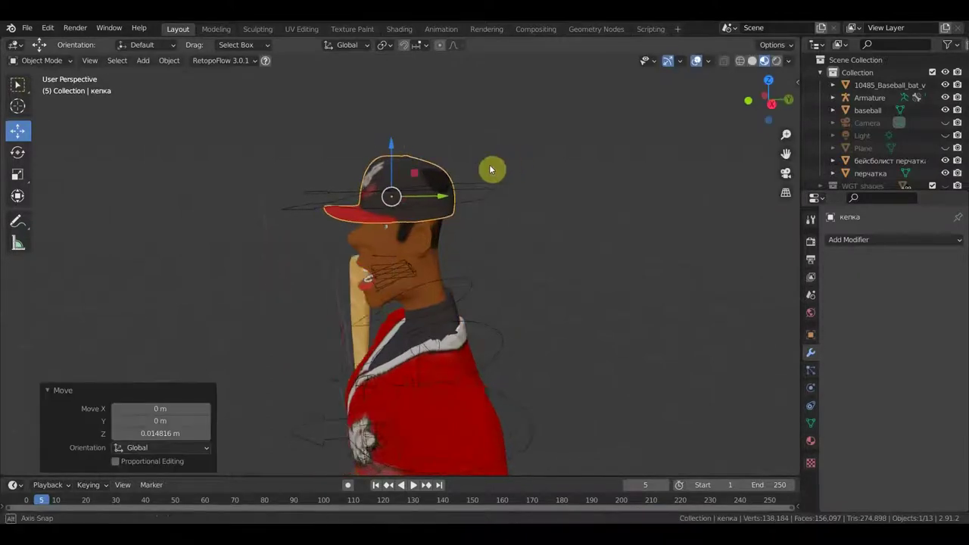
scroll(476, 164, up, 1)
scroll(468, 171, up, 2)
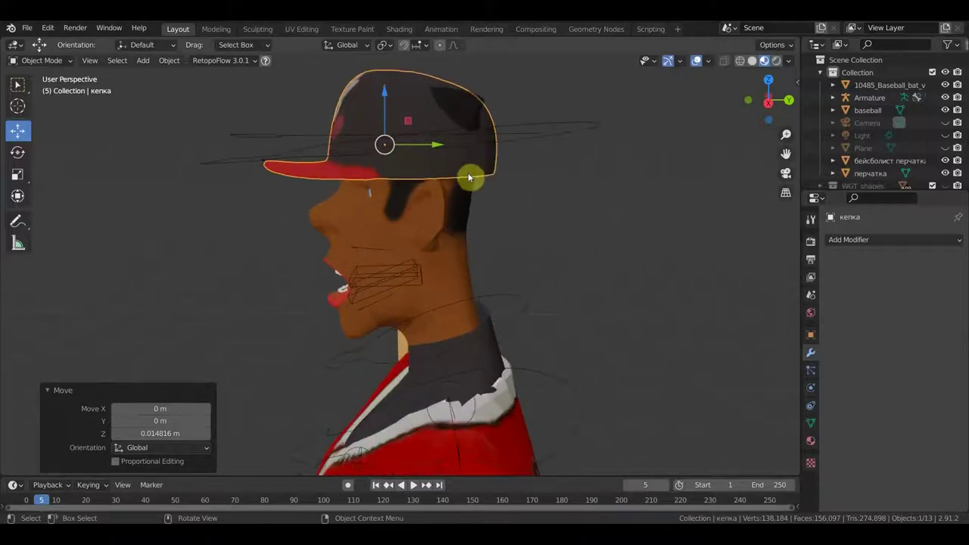
- Select the баскетболист1_1 body and switch it to Sculpt Mode
mouse_move(489, 167)
middle_down()
mouse_move(543, 197)
mouse_move(532, 201)
middle_up()
click(406, 229)
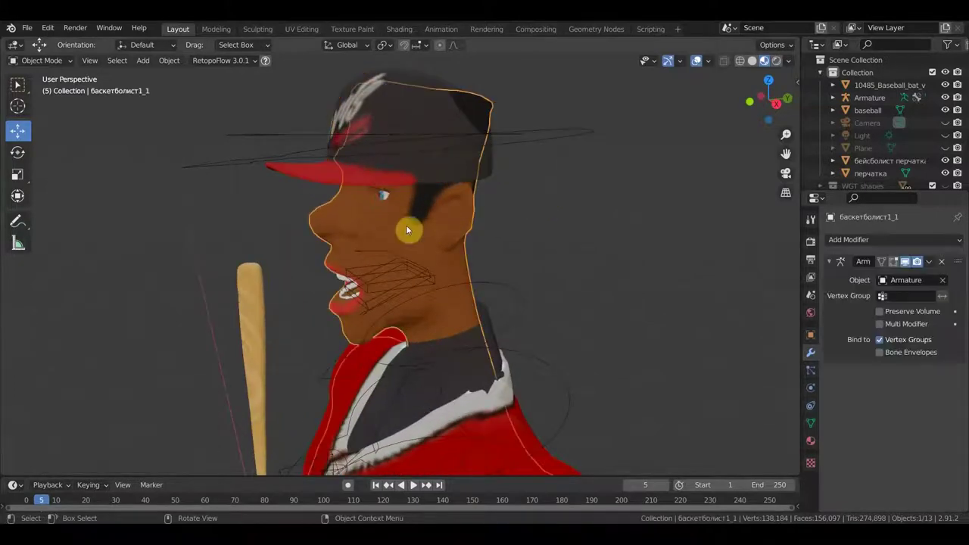
click(42, 60)
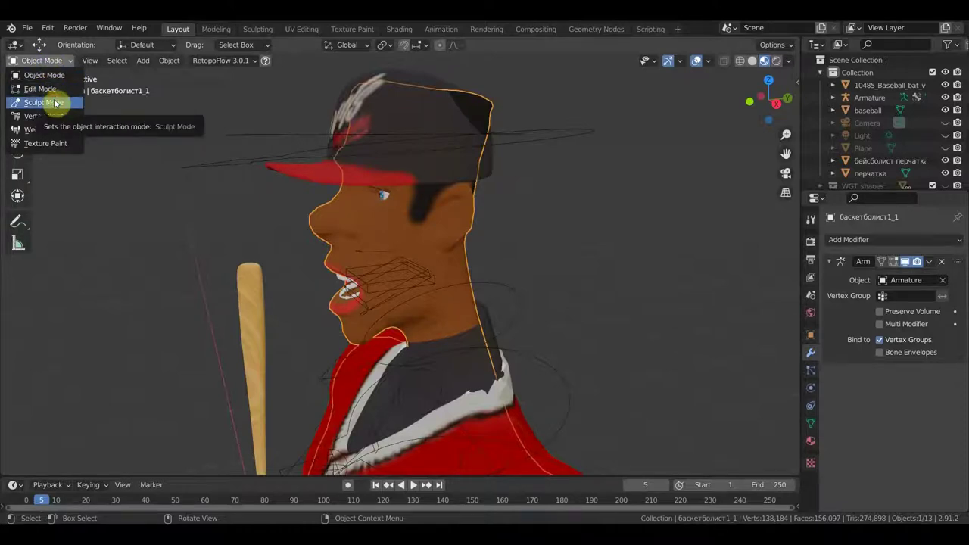
click(54, 102)
- Set the sculpt brush radius to 95 px and choose the Grab brush
mouse_move(495, 130)
middle_down()
mouse_move(355, 136)
mouse_move(305, 126)
middle_up()
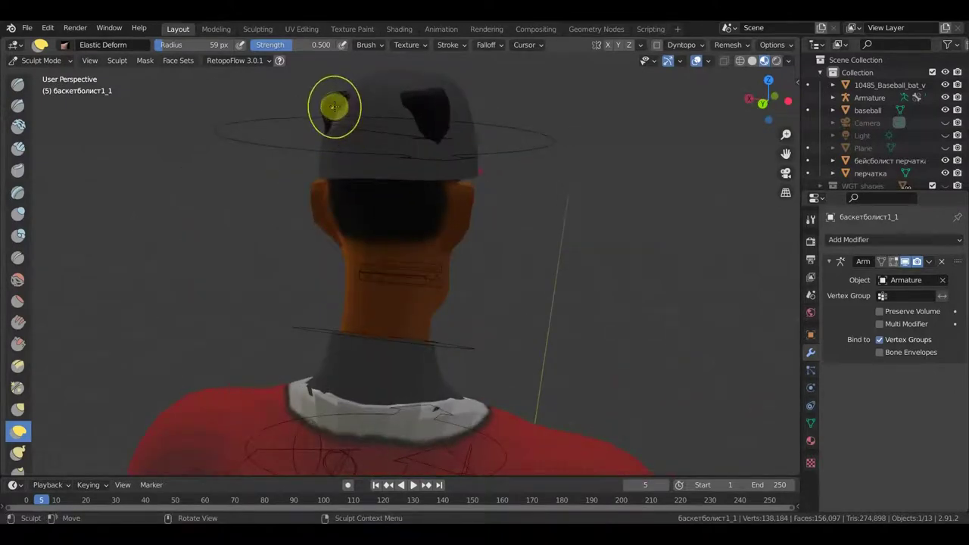
key(f)
click(352, 123)
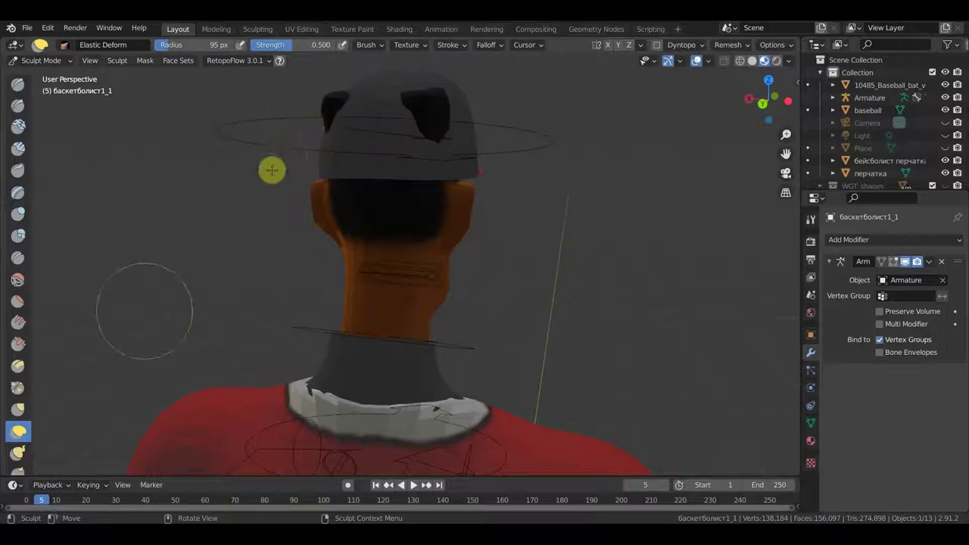
click(19, 416)
- Pull the back of the head in under the cap, then view from the front
drag(320, 101, 345, 99)
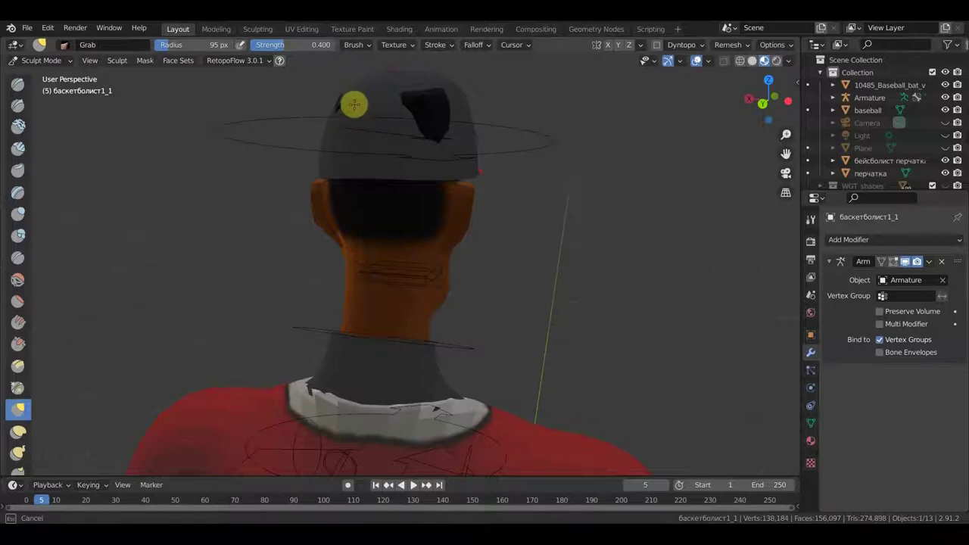
mouse_move(567, 87)
middle_down()
mouse_move(610, 106)
mouse_move(461, 94)
middle_up()
mouse_move(461, 94)
mouse_down()
mouse_move(480, 102)
mouse_move(454, 105)
mouse_up()
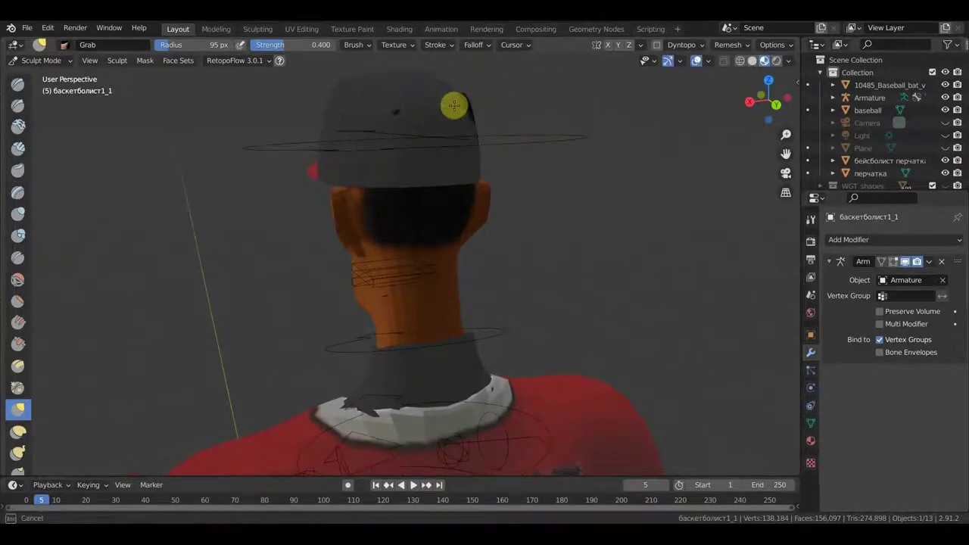
mouse_move(455, 109)
middle_down()
mouse_move(340, 113)
mouse_move(366, 124)
mouse_move(420, 82)
mouse_move(461, 112)
mouse_move(461, 95)
mouse_move(411, 114)
middle_up()
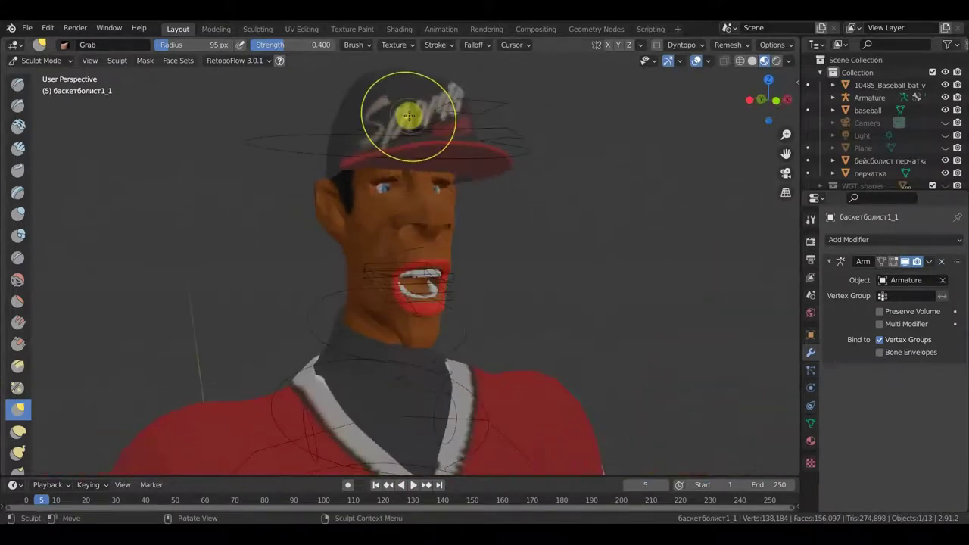
key(KP_1)
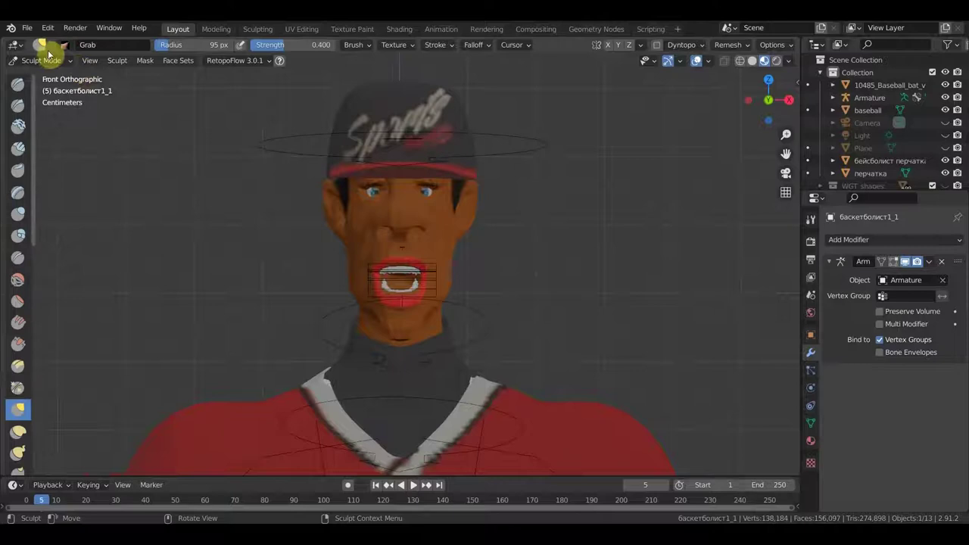
click(44, 61)
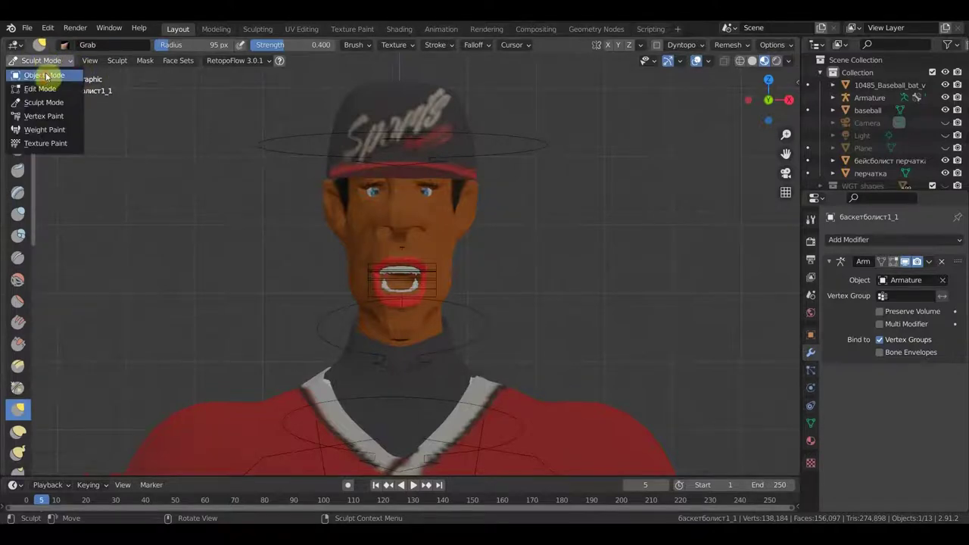
- In Object Mode, lower the кепка cap 0.14395 m on Z and reselect the body
click(45, 76)
click(441, 94)
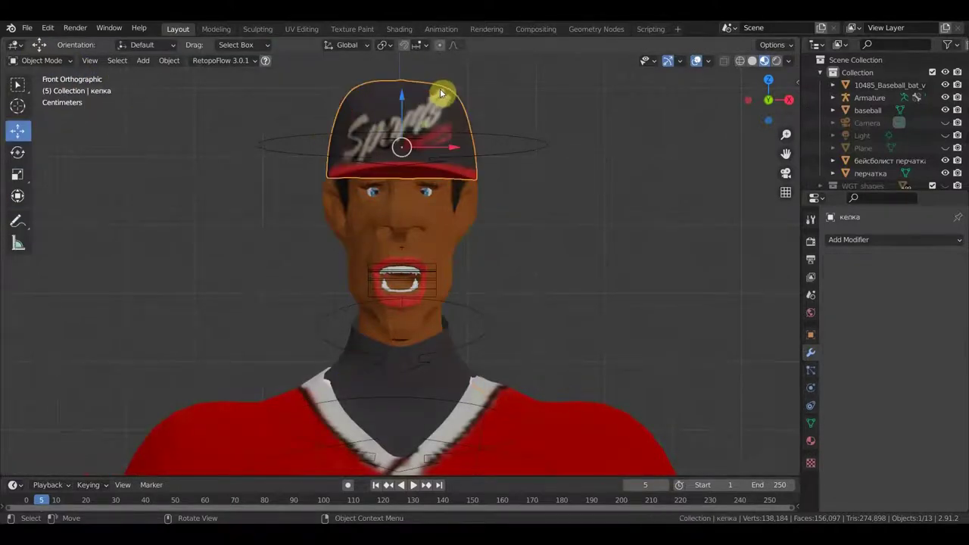
mouse_move(403, 97)
mouse_down()
mouse_move(406, 190)
mouse_move(387, 312)
mouse_move(390, 217)
mouse_up()
mouse_move(512, 189)
middle_down()
mouse_move(579, 206)
mouse_move(742, 207)
mouse_move(687, 204)
middle_up()
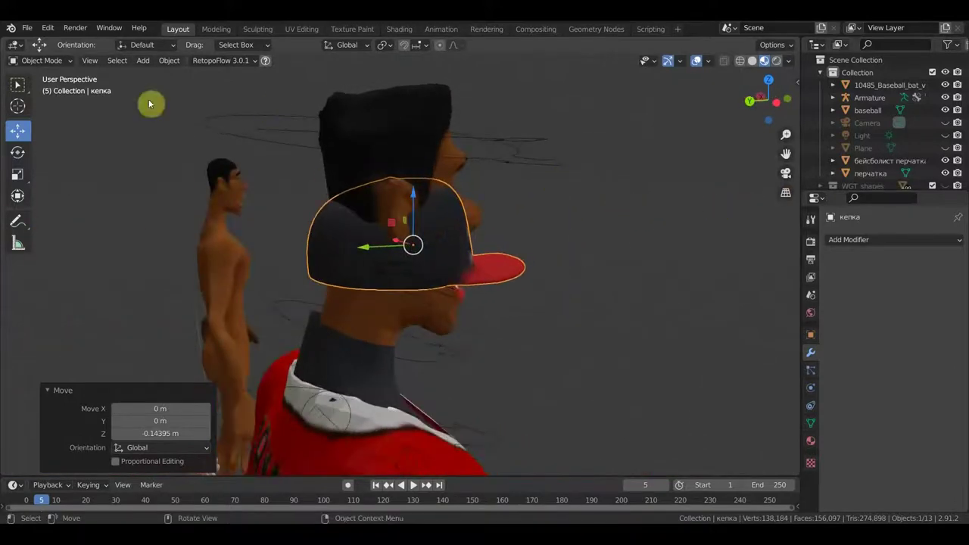
click(330, 116)
click(61, 67)
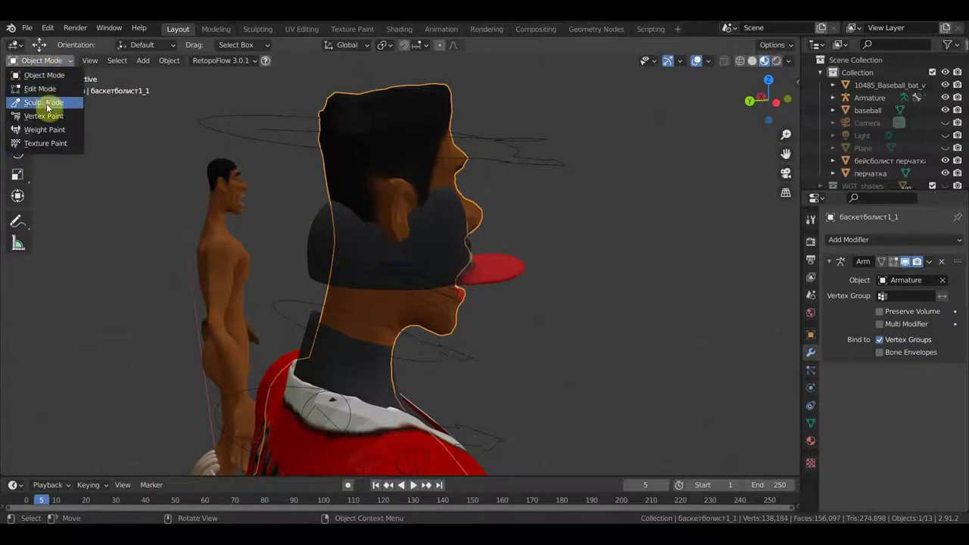
- Grab-sculpt the hair on top of the head from several angles, then return to Object Mode
click(49, 103)
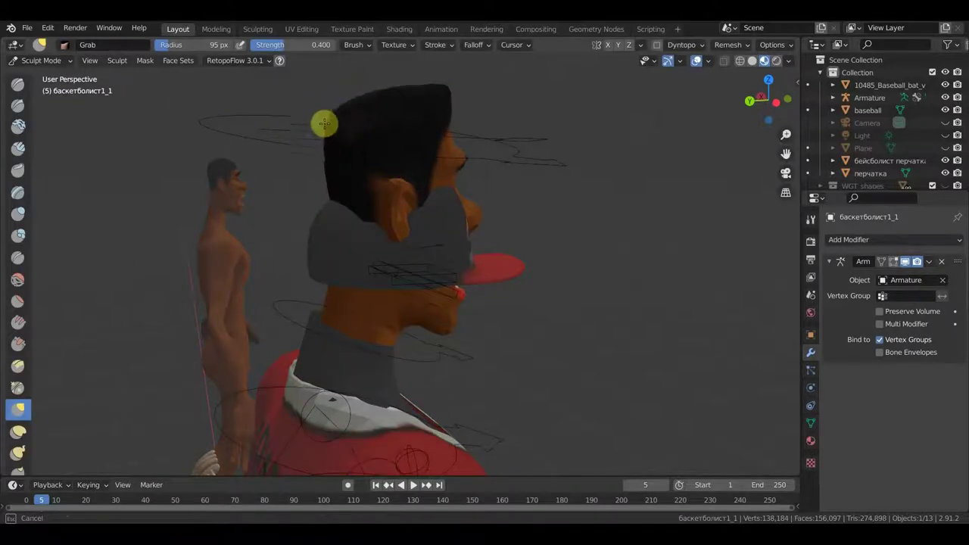
middle_drag(603, 93, 422, 123)
drag(393, 102, 349, 101)
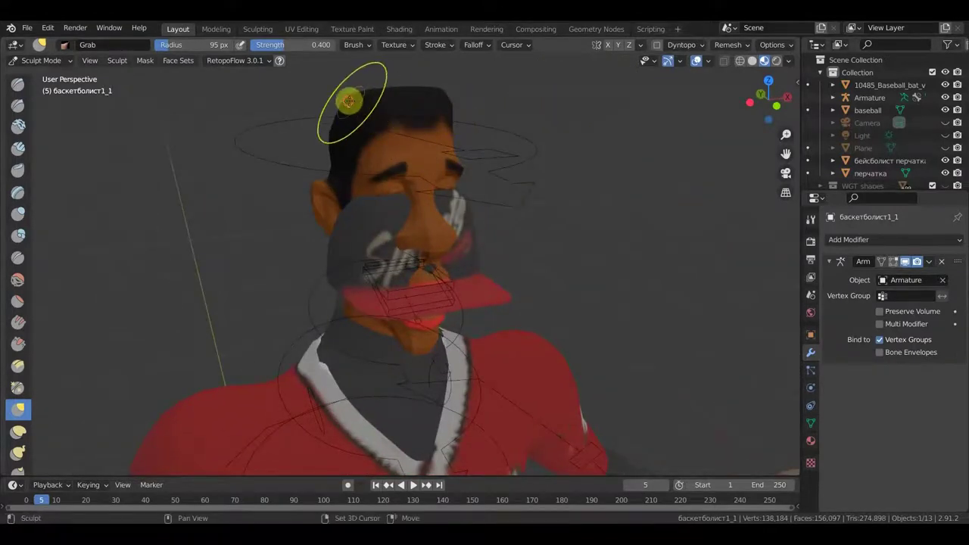
mouse_move(460, 113)
middle_down()
mouse_move(394, 109)
mouse_move(511, 116)
middle_up()
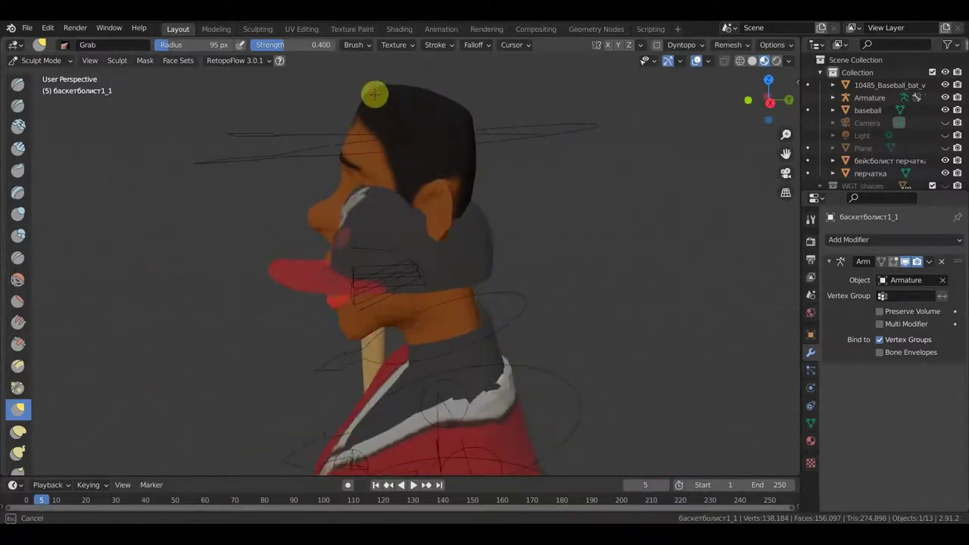
middle_drag(381, 101, 601, 125)
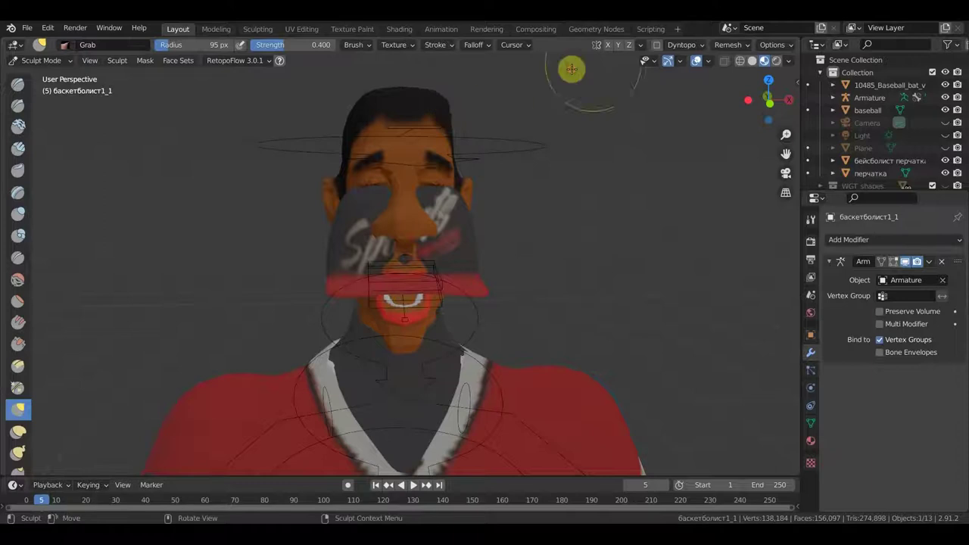
drag(438, 98, 437, 101)
middle_drag(439, 106, 333, 125)
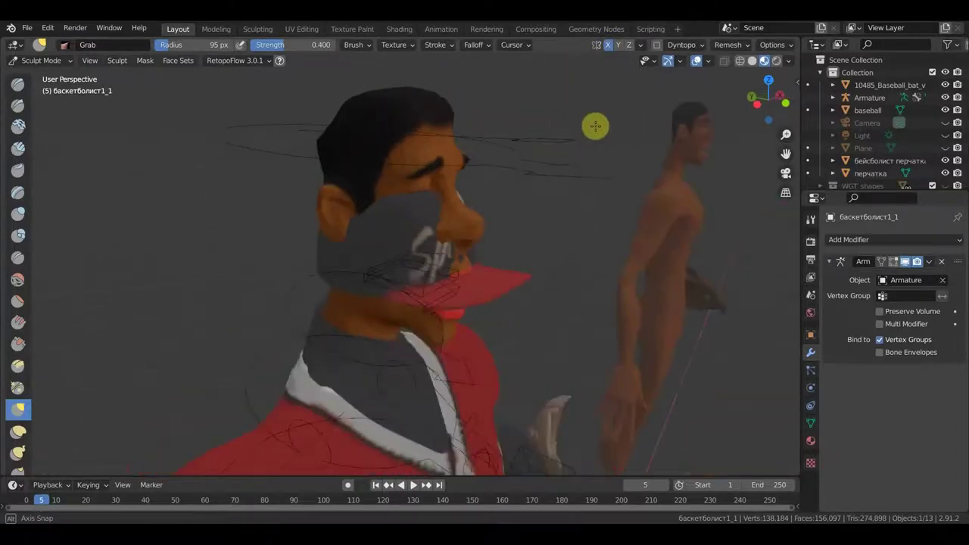
drag(330, 121, 341, 101)
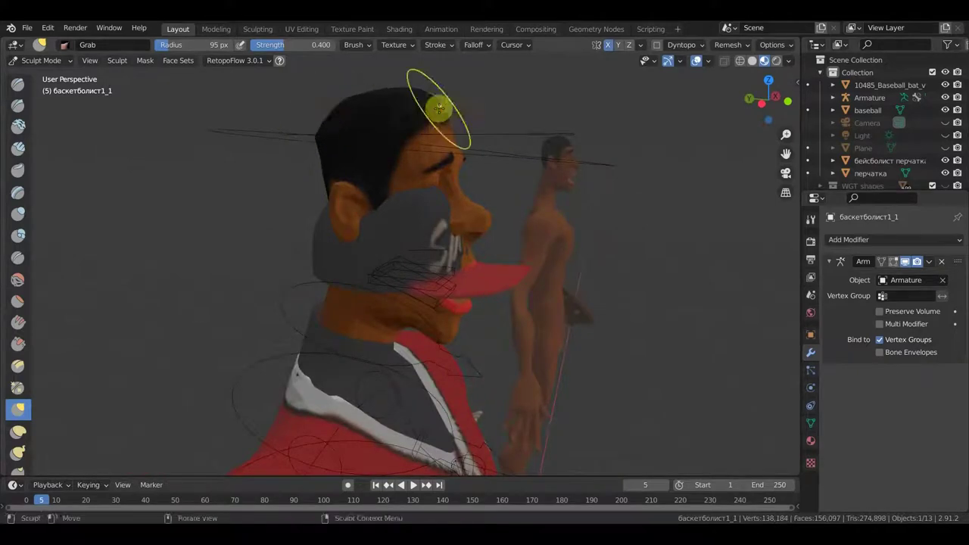
middle_drag(341, 102, 354, 106)
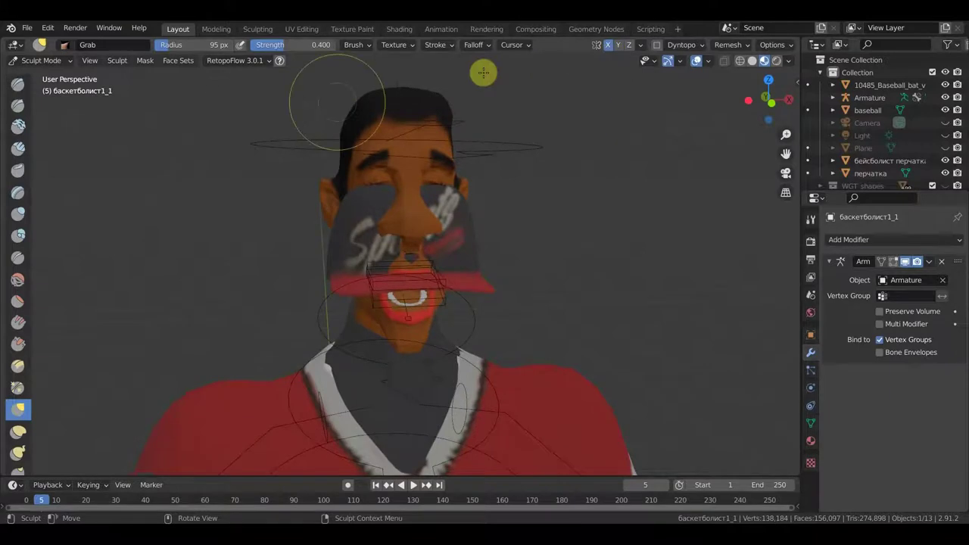
click(45, 61)
click(48, 76)
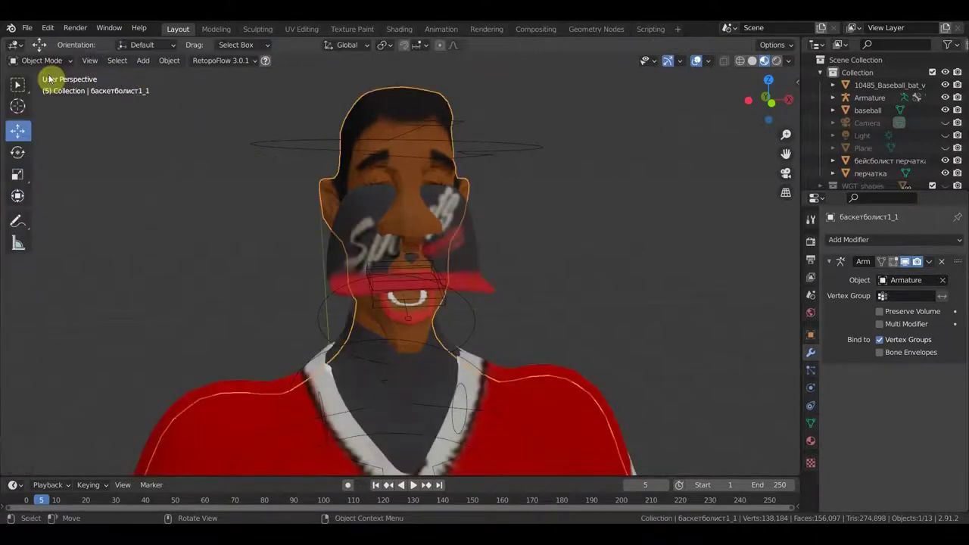
- Select the cap and raise it back onto the player's head
scroll(482, 203, down, 2)
scroll(448, 197, down, 1)
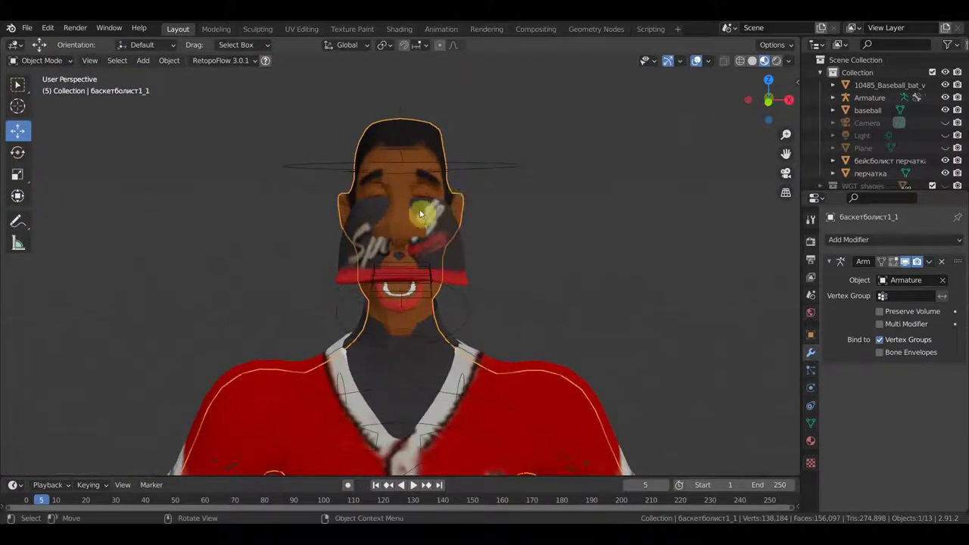
click(430, 212)
mouse_move(404, 195)
mouse_down()
mouse_move(416, 105)
mouse_move(418, 115)
mouse_up()
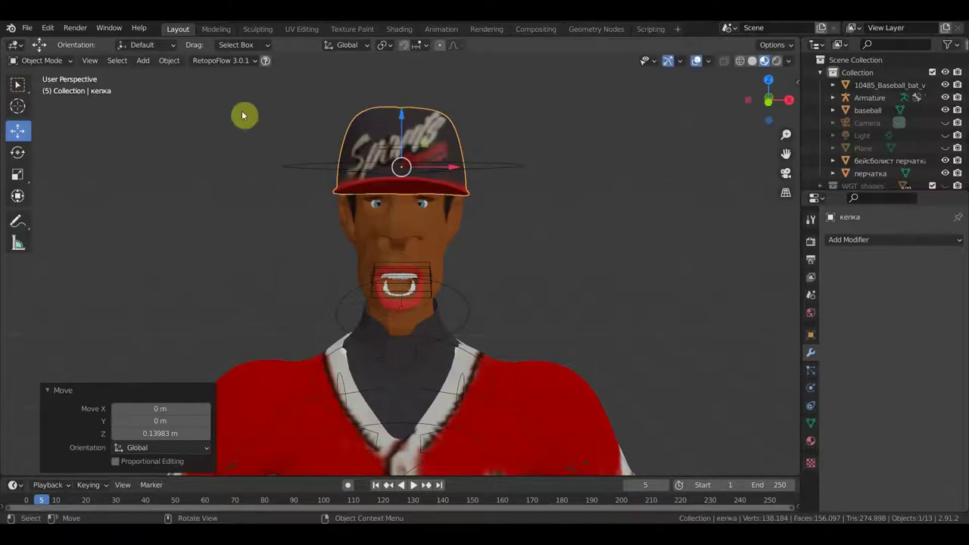
- Adjust the cap's width to 0.839, then to 1.088 along X, and settle its height
click(19, 196)
mouse_move(444, 173)
mouse_down()
mouse_move(437, 167)
mouse_move(447, 170)
mouse_up()
mouse_move(454, 170)
middle_down()
mouse_move(664, 208)
mouse_move(613, 233)
mouse_move(590, 212)
middle_up()
drag(363, 177, 370, 177)
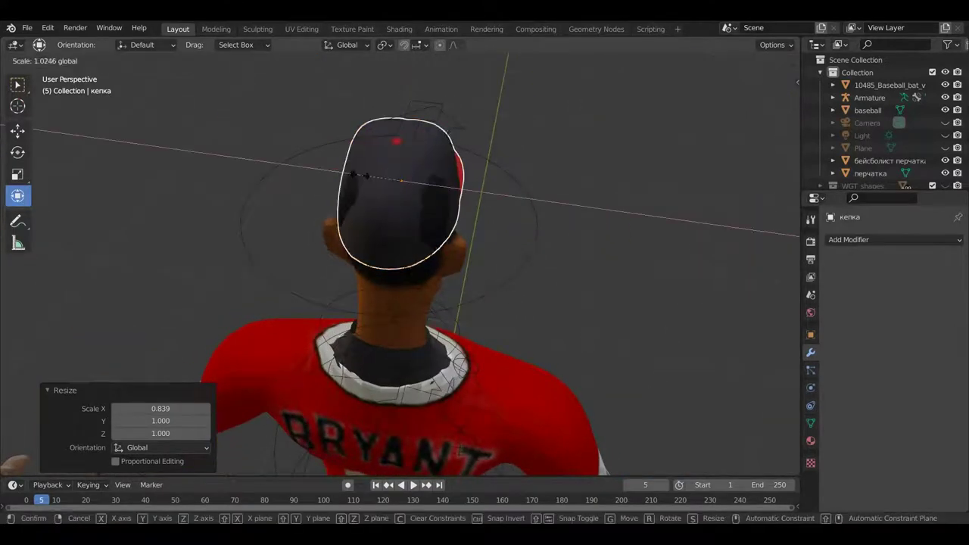
mouse_move(370, 177)
middle_down()
mouse_move(284, 146)
mouse_move(332, 130)
middle_up()
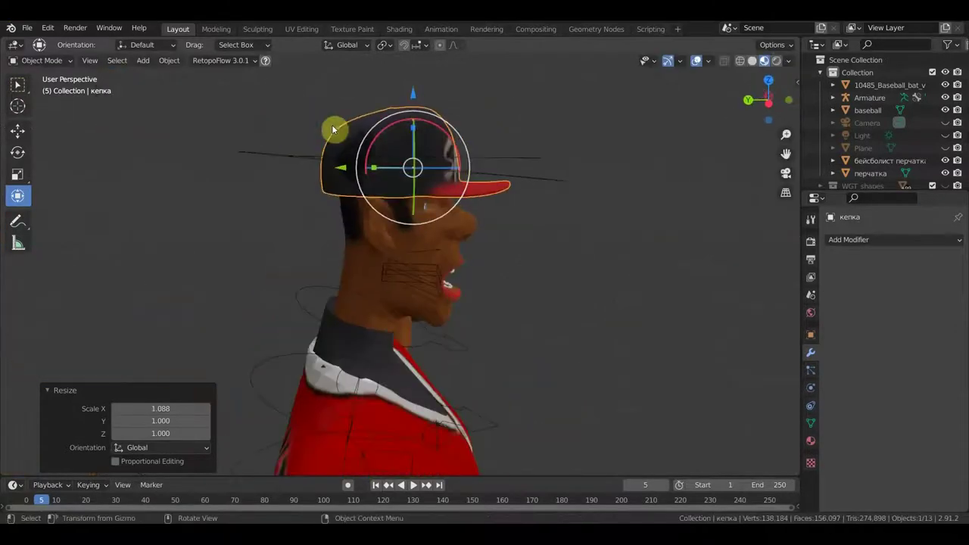
drag(414, 96, 414, 92)
mouse_move(432, 101)
middle_down()
mouse_move(343, 141)
mouse_move(295, 94)
middle_up()
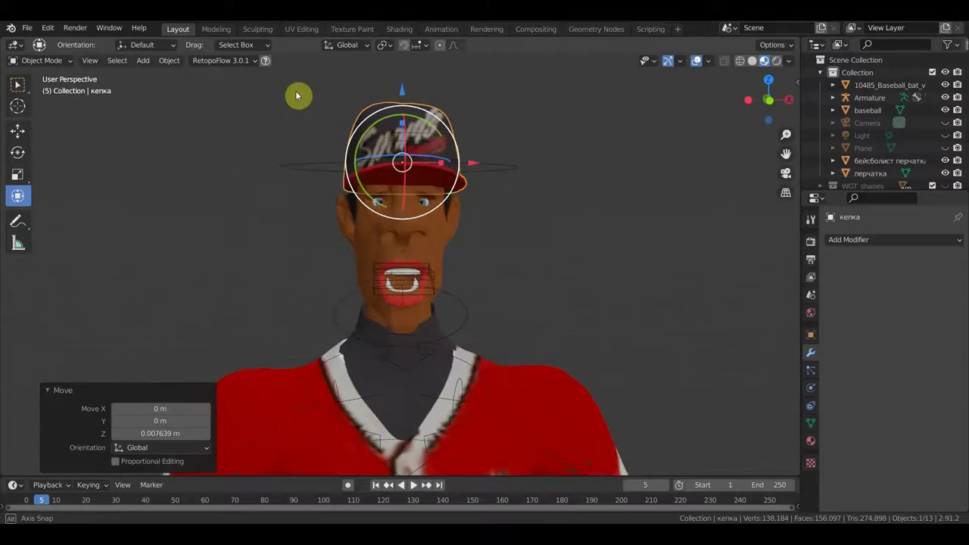
drag(408, 92, 408, 101)
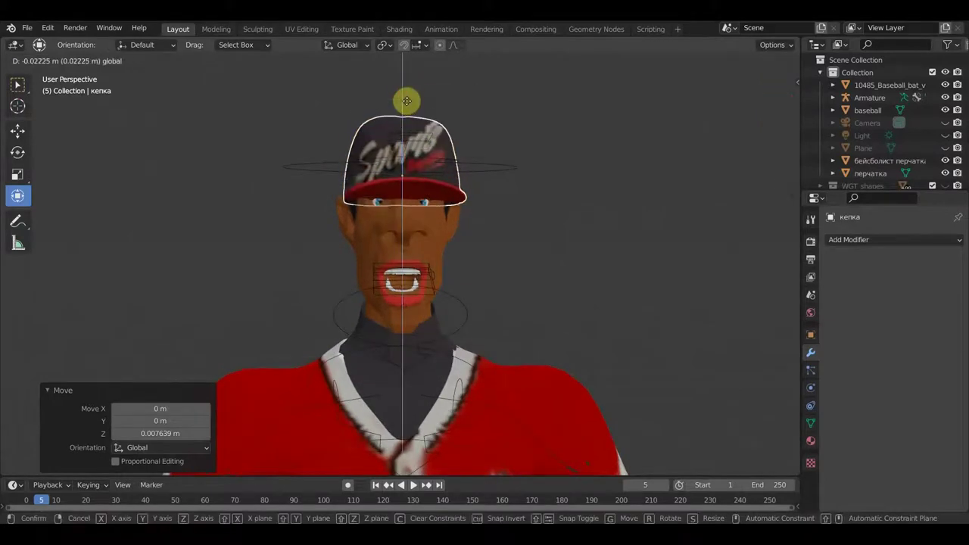
mouse_move(409, 101)
middle_down()
mouse_move(513, 141)
mouse_move(606, 141)
mouse_move(486, 179)
mouse_move(501, 179)
middle_up()
- Scale the cap's height along Z, narrow it on X, and resize it front-to-back
key(s)
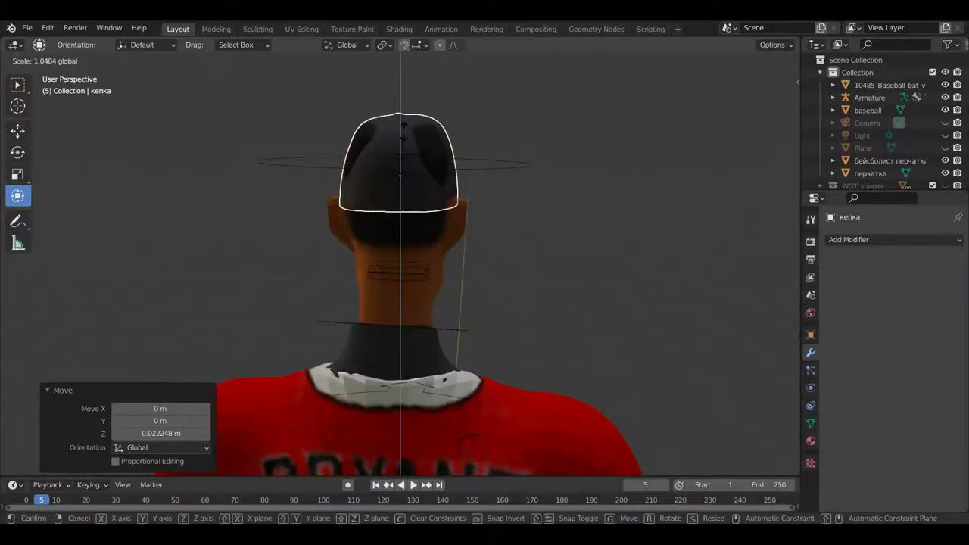
key(z)
click(420, 154)
drag(369, 177, 361, 176)
drag(399, 108, 399, 97)
mouse_move(399, 97)
middle_down()
mouse_move(312, 116)
mouse_move(331, 113)
middle_up()
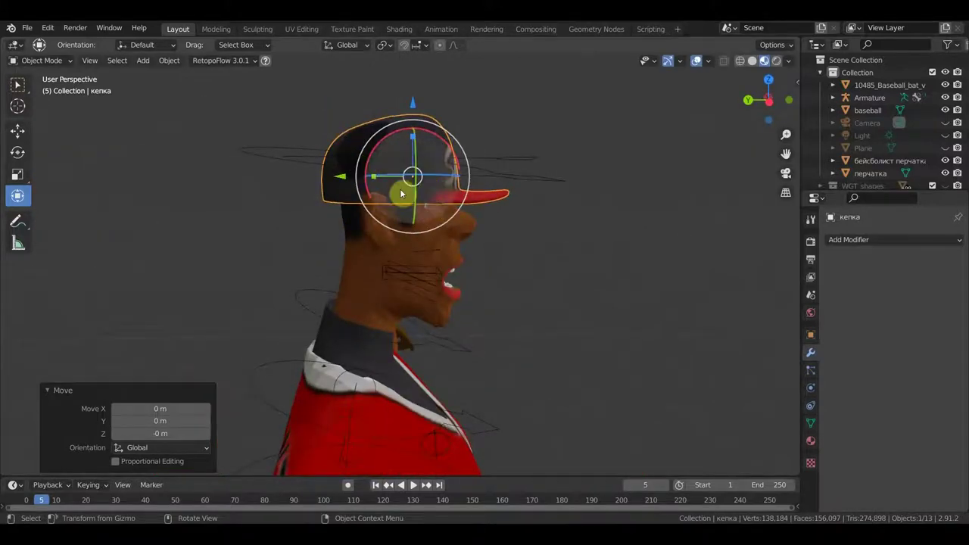
drag(377, 181, 383, 179)
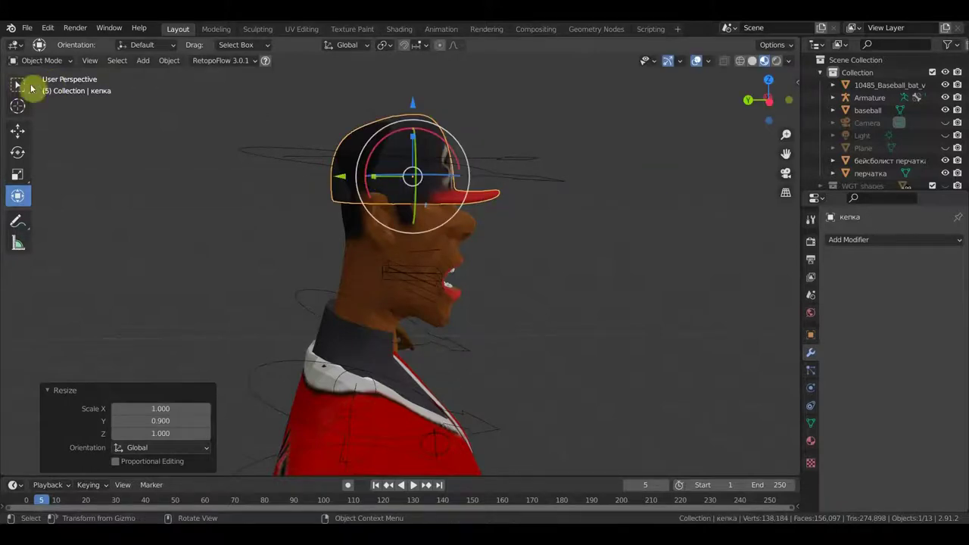
middle_drag(277, 158, 362, 191)
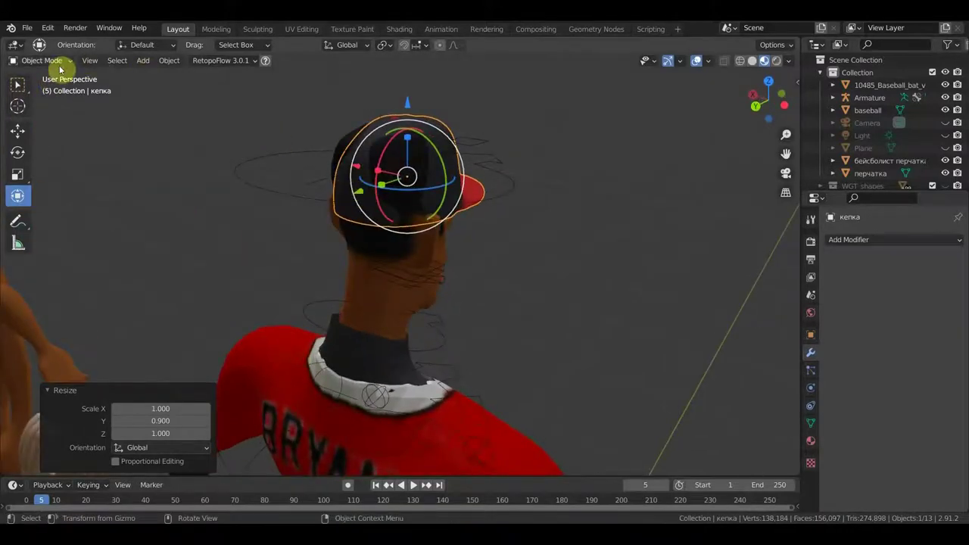
- Nudge the cap about 0.006 m up along Z and -0.006 m along Y, then select the body
click(379, 317)
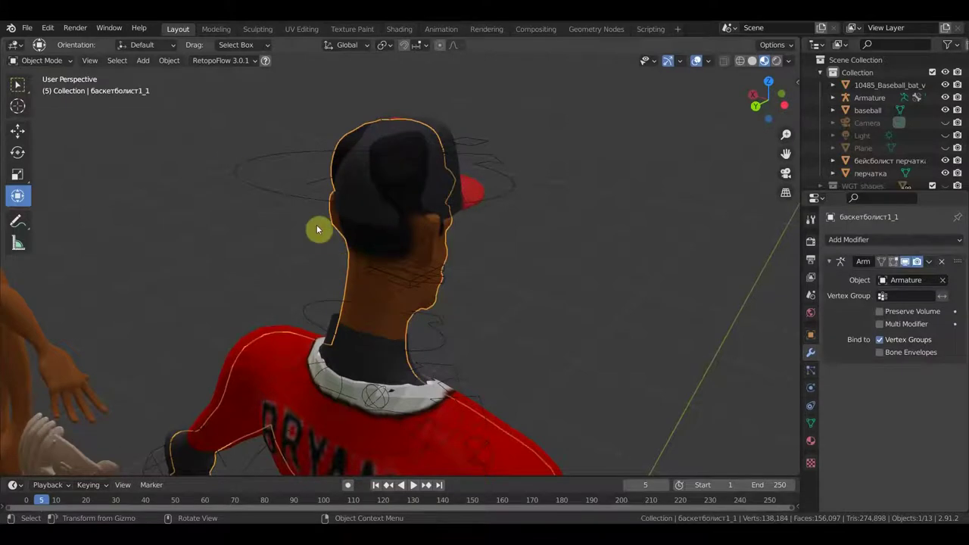
mouse_move(171, 116)
middle_down()
mouse_move(59, 109)
mouse_move(272, 146)
middle_up()
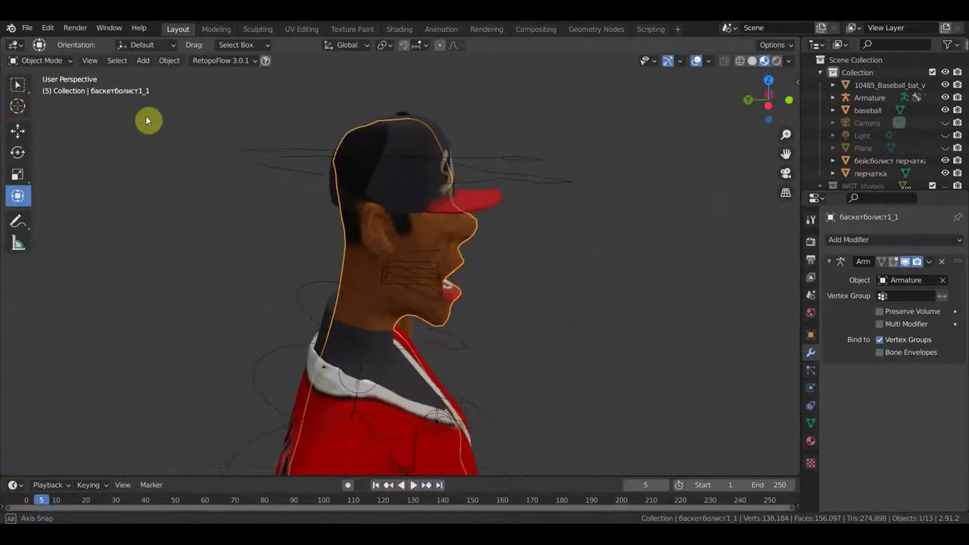
click(369, 167)
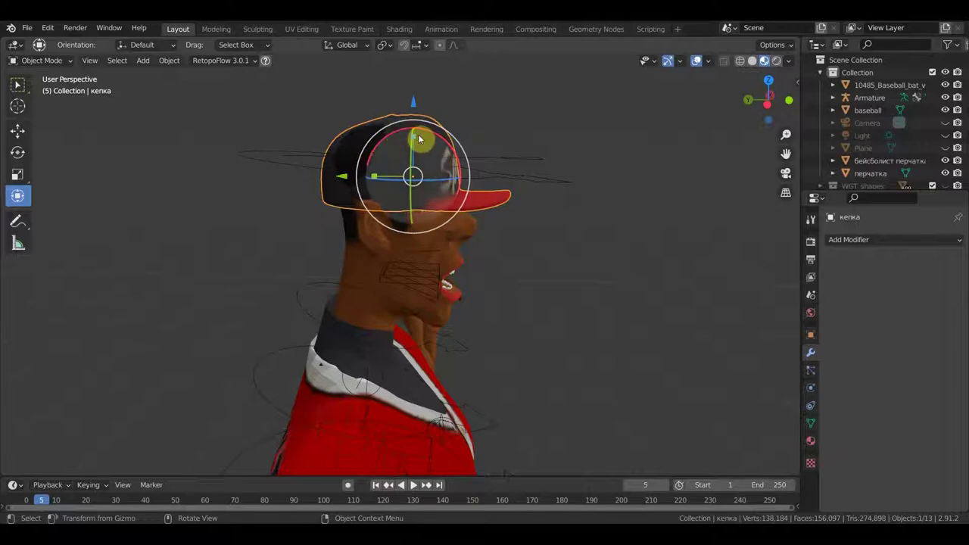
drag(418, 114, 414, 90)
mouse_move(414, 90)
middle_down()
mouse_move(339, 116)
mouse_move(290, 111)
middle_up()
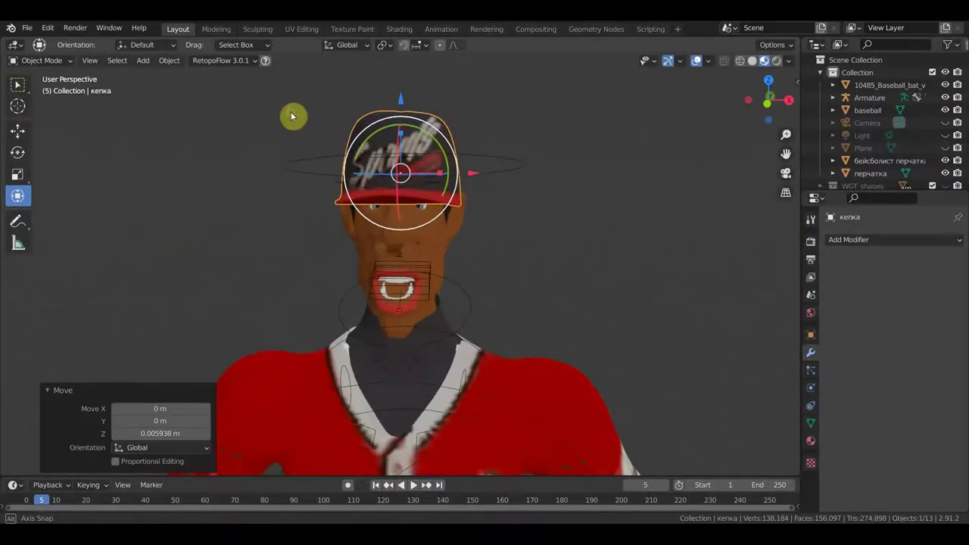
middle_drag(340, 134, 43, 146)
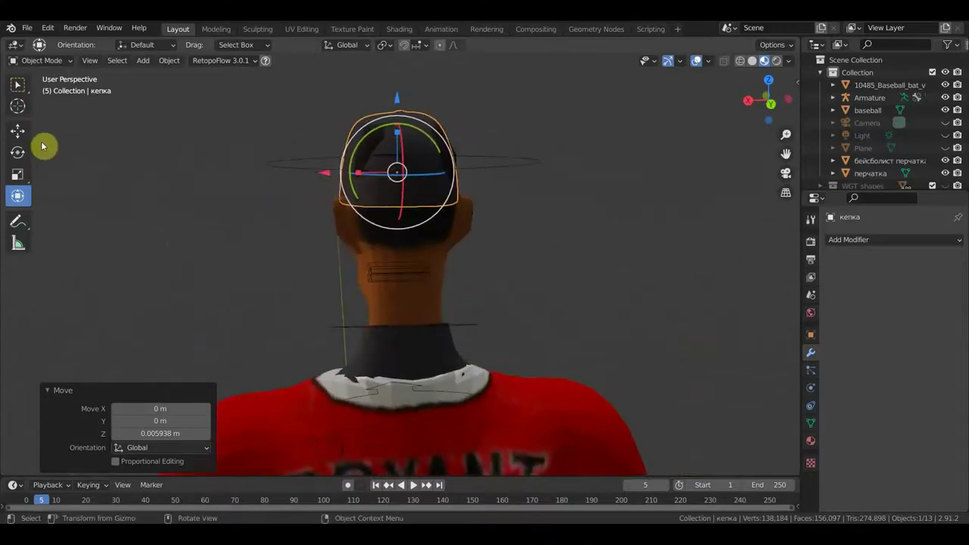
scroll(320, 129, up, 2)
mouse_move(320, 129)
middle_down()
mouse_move(455, 162)
mouse_move(489, 139)
middle_up()
scroll(479, 149, up, 2)
drag(456, 134, 445, 129)
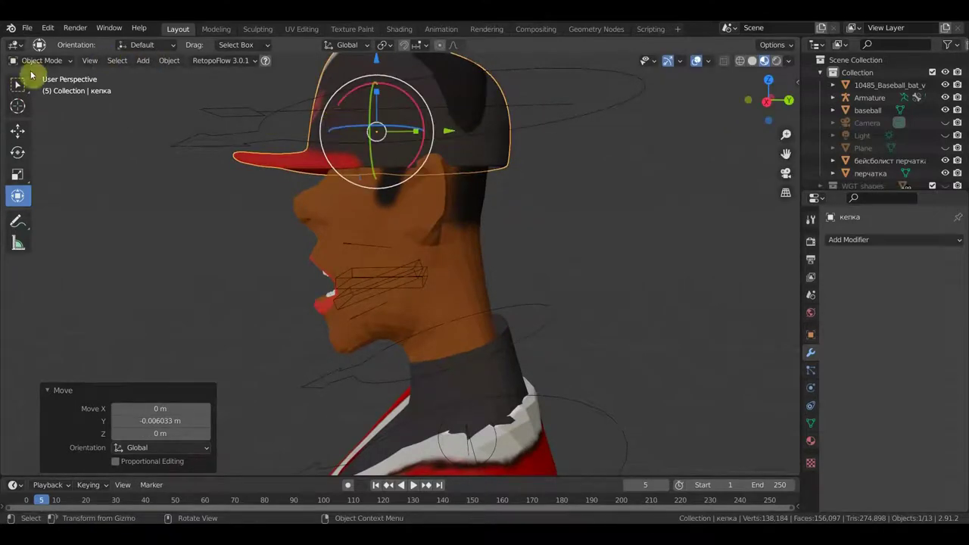
click(363, 242)
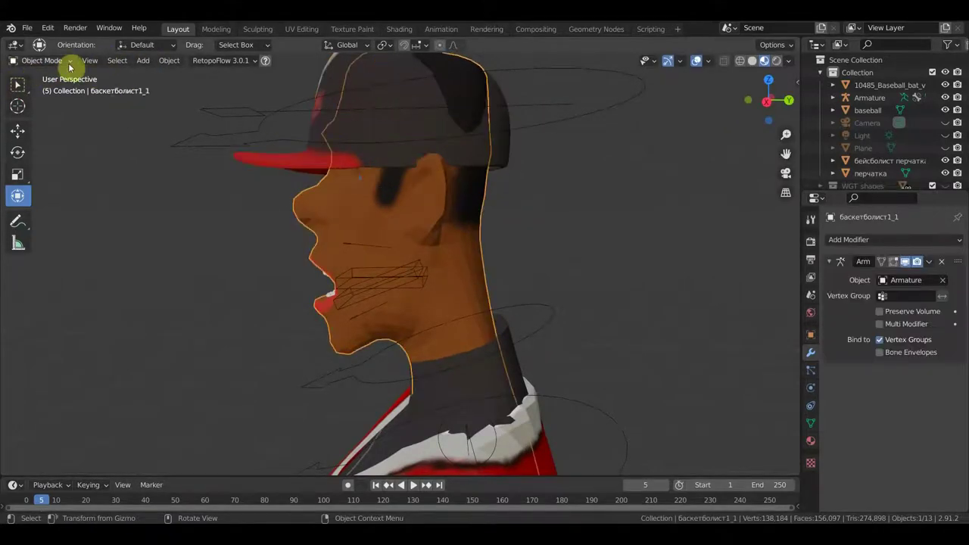
- Switch the body mesh briefly into Sculpt Mode, then back to Object Mode
click(69, 62)
click(47, 101)
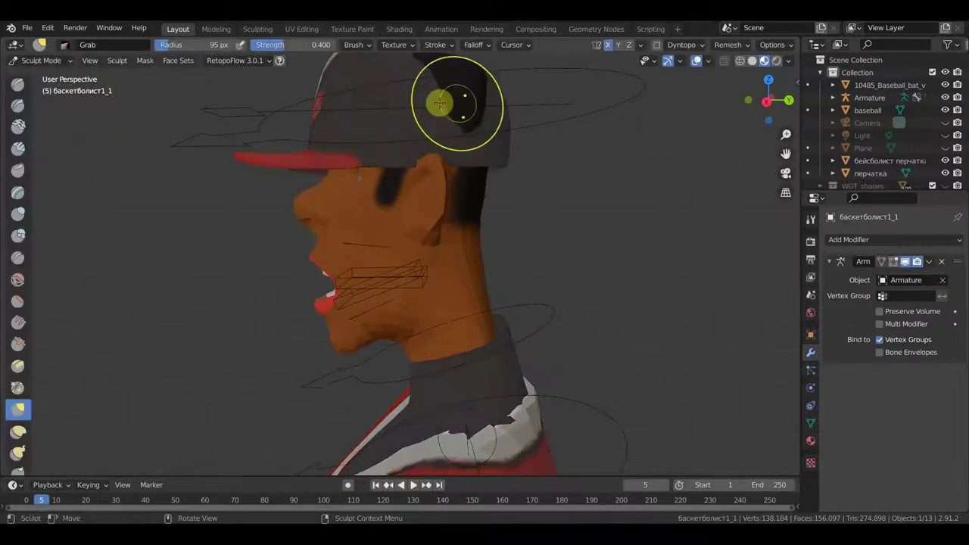
scroll(454, 114, down, 3)
middle_drag(513, 121, 422, 167)
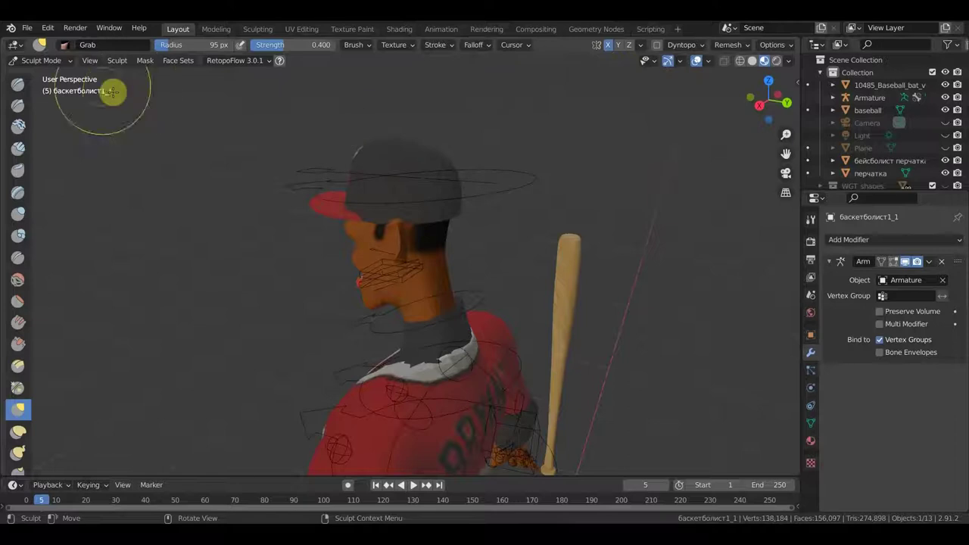
click(55, 62)
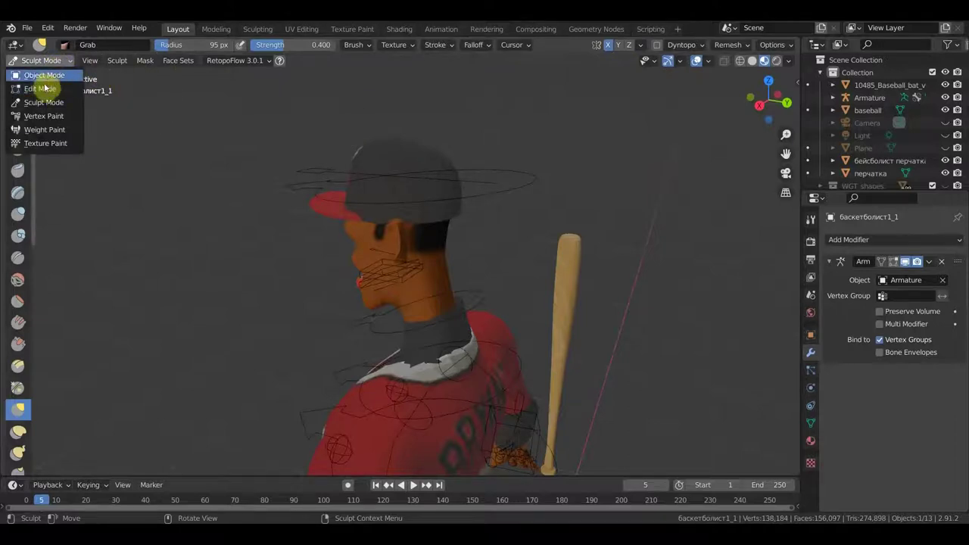
click(43, 76)
- Select the cap and lower it about 0.007 m along Z
middle_drag(447, 177, 465, 162)
click(404, 165)
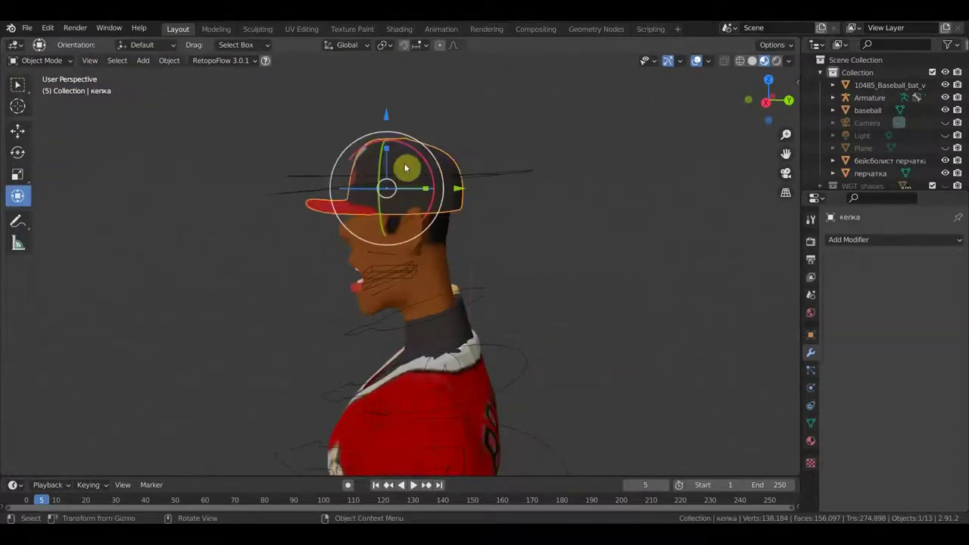
mouse_move(387, 113)
mouse_down()
mouse_move(404, 451)
mouse_move(409, 113)
mouse_up()
mouse_move(413, 115)
middle_down()
mouse_move(563, 149)
mouse_move(550, 161)
middle_up()
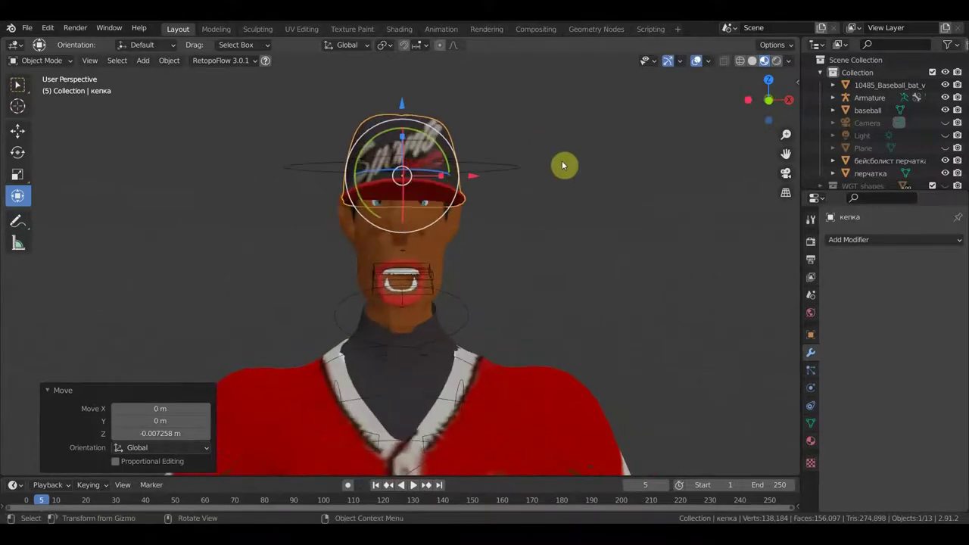
- Narrow the cap along X to 0.908 and check its fit on the head
drag(441, 175, 435, 178)
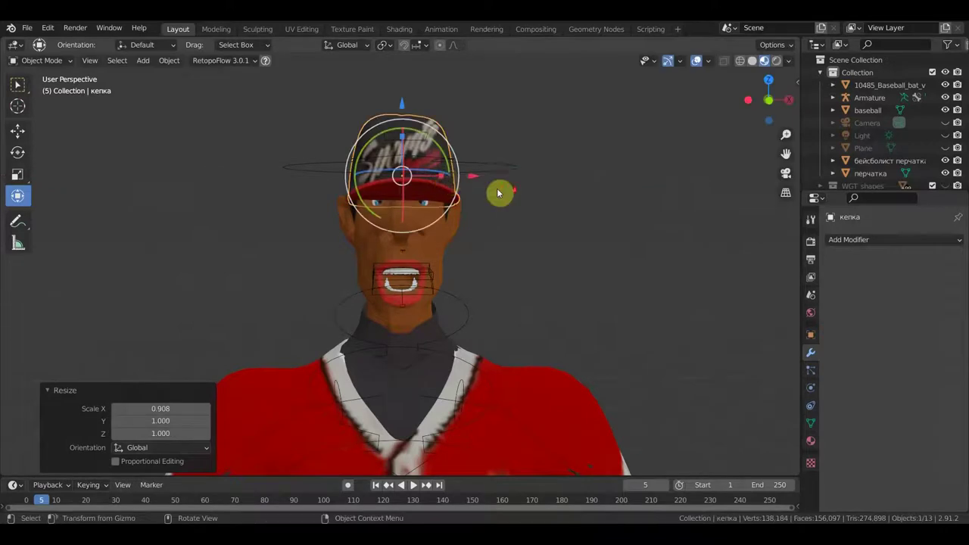
scroll(515, 210, down, 3)
mouse_move(515, 210)
shift+middle_down()
mouse_move(510, 141)
mouse_move(505, 177)
shift+middle_up()
scroll(506, 180, down, 2)
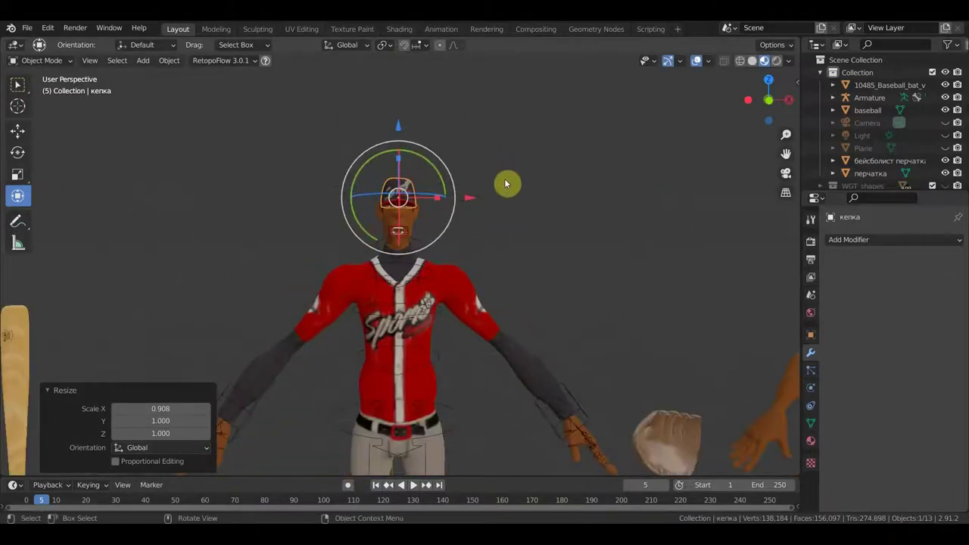
mouse_move(517, 257)
shift+middle_down()
mouse_move(504, 216)
mouse_move(520, 217)
shift+middle_up()
scroll(476, 199, up, 2)
scroll(519, 216, up, 2)
mouse_move(510, 294)
middle_down()
mouse_move(503, 281)
mouse_move(354, 251)
middle_up()
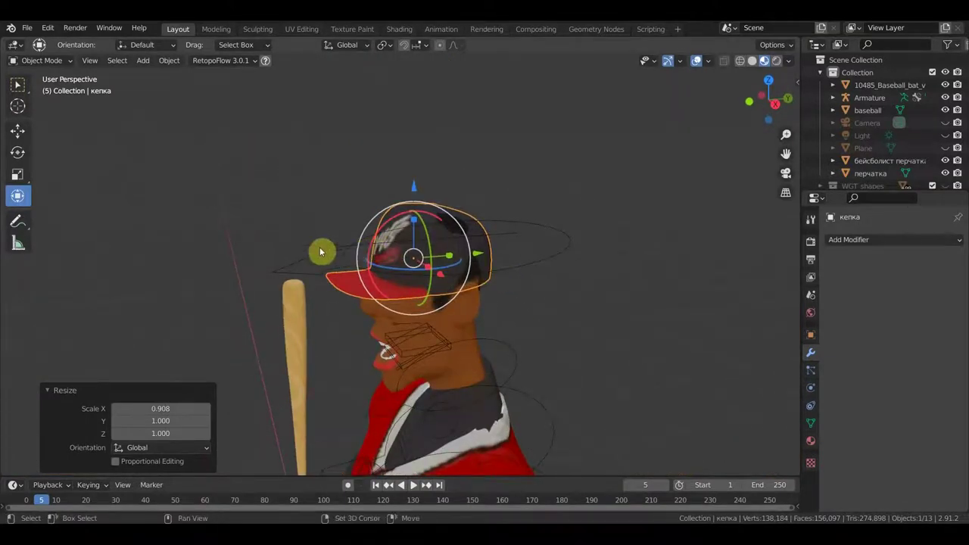
- In Pose Mode, parent the cap to Bone.074 with Ctrl+P > Bone, then return to Object Mode
click(320, 252)
click(42, 60)
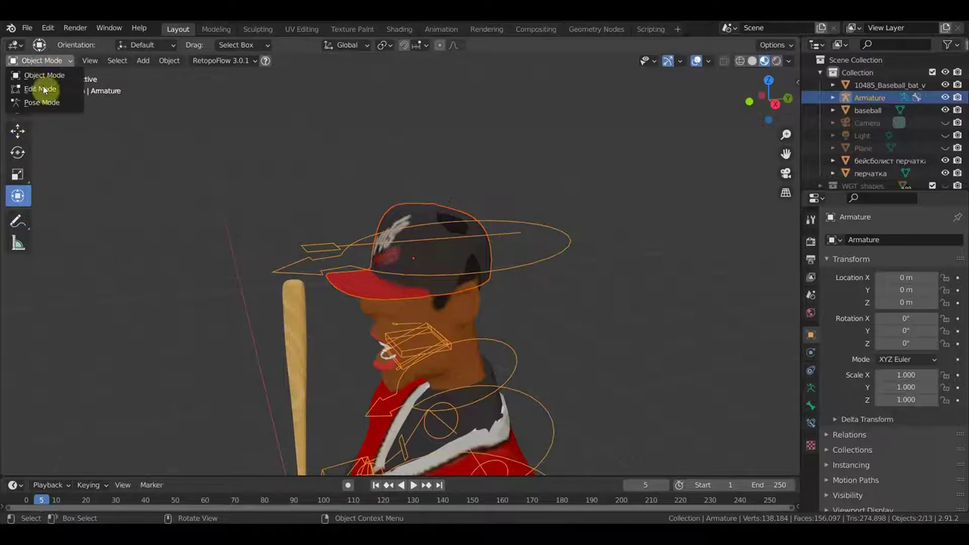
click(41, 104)
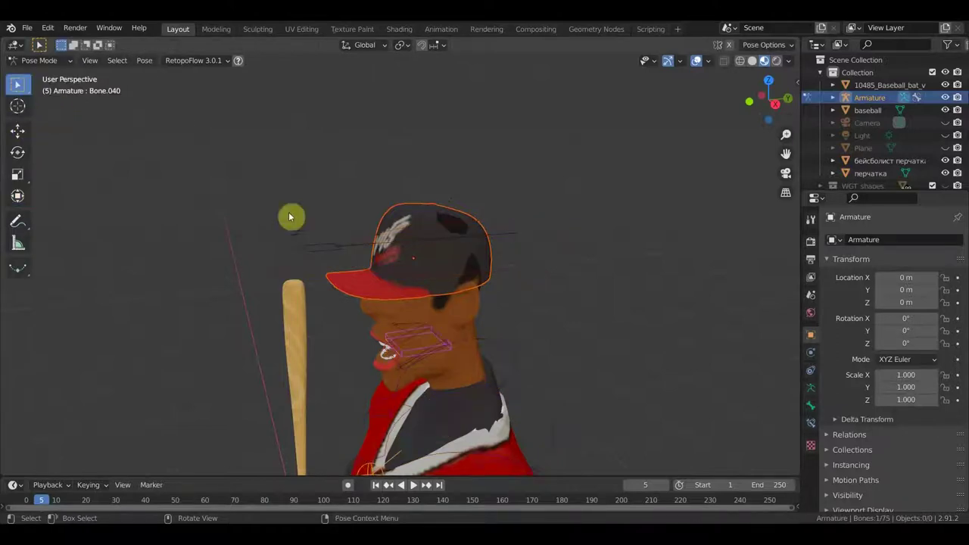
click(345, 240)
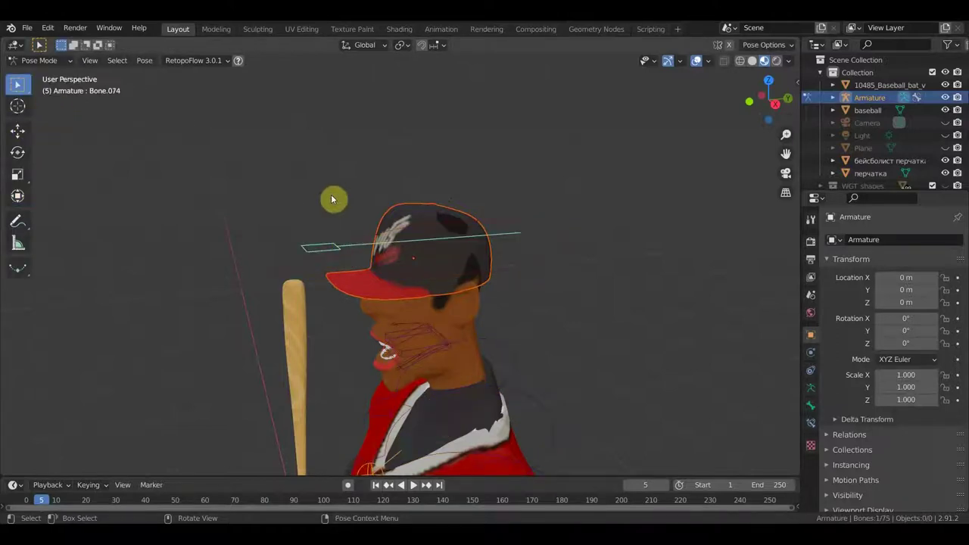
key(ctrl+p)
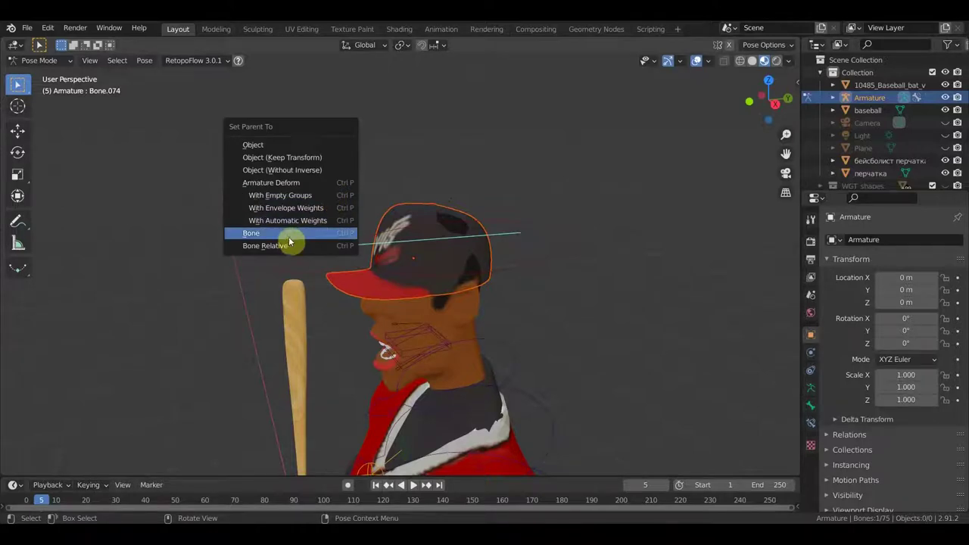
click(288, 234)
mouse_move(346, 247)
middle_down()
mouse_move(451, 243)
mouse_move(497, 203)
middle_up()
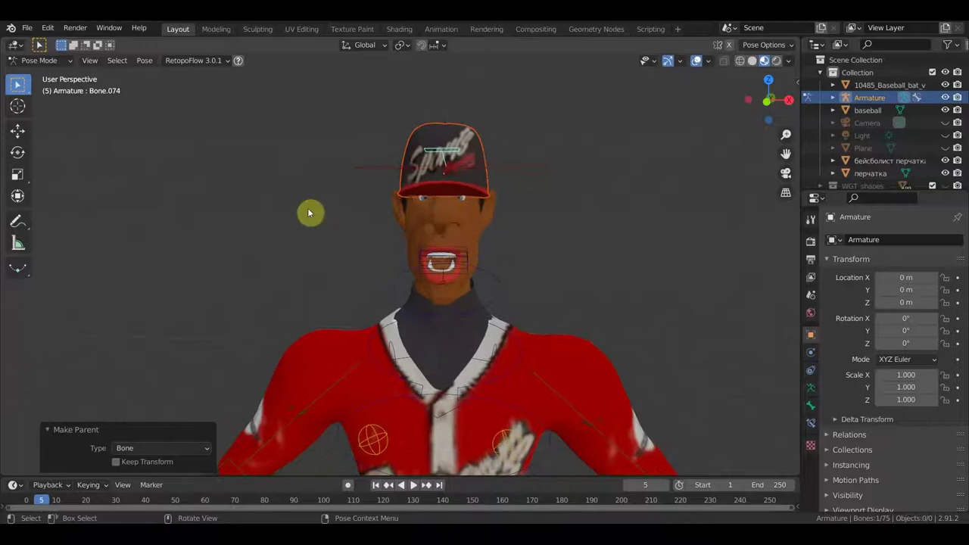
click(36, 62)
click(36, 75)
mouse_move(402, 227)
middle_down()
mouse_move(489, 260)
mouse_move(482, 203)
middle_up()
scroll(495, 228, down, 3)
mouse_move(503, 245)
middle_down()
mouse_move(515, 296)
mouse_move(496, 329)
middle_up()
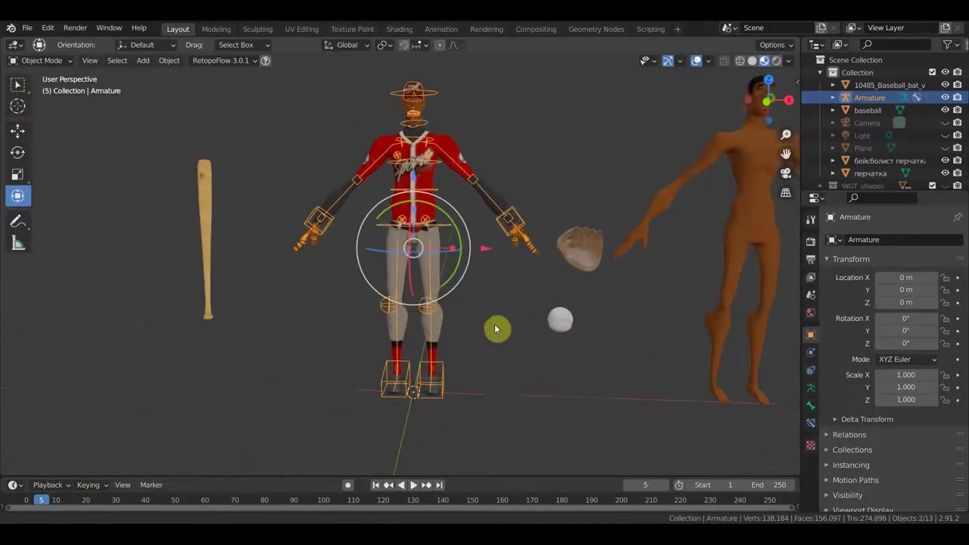
- Parent the shoes to the armature with empty vertex groups
scroll(500, 302, up, 1)
scroll(478, 384, up, 4)
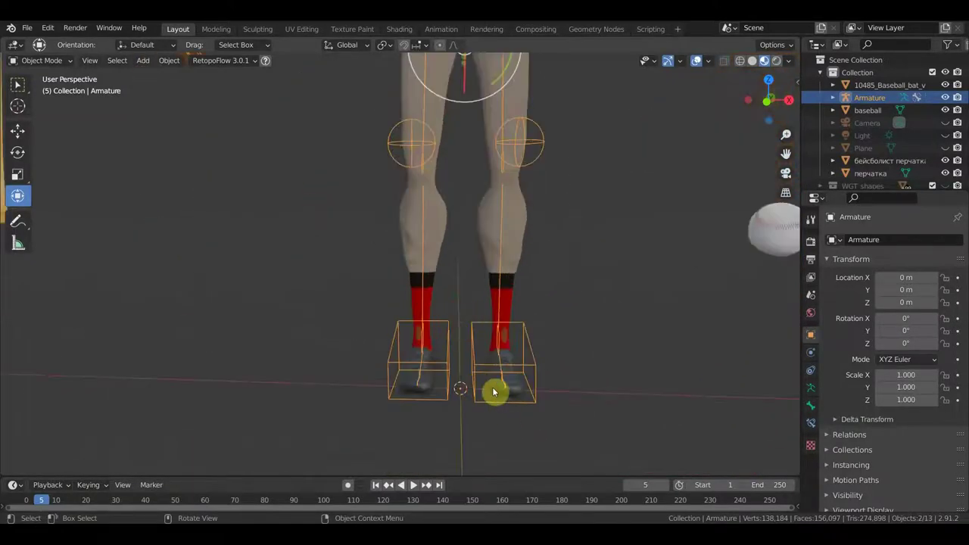
click(494, 392)
click(533, 362)
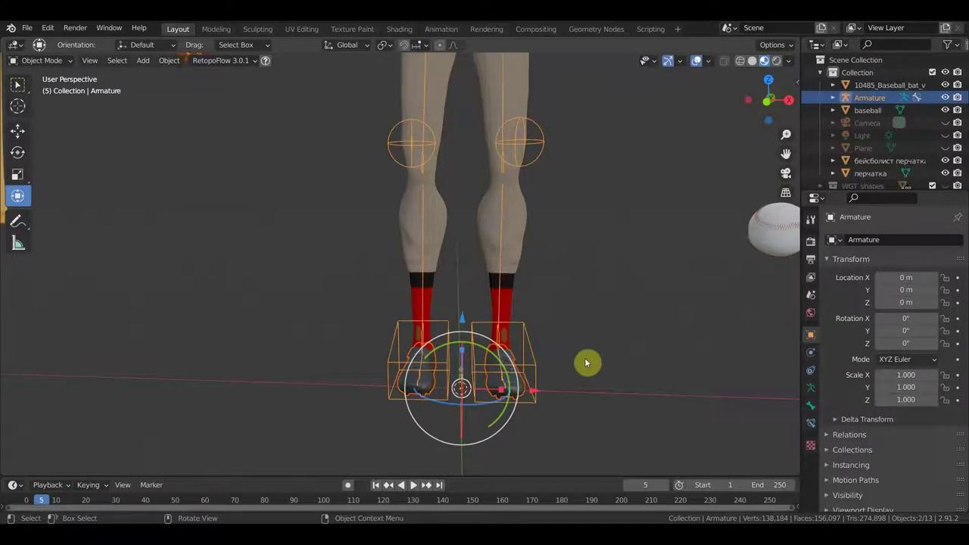
key(ctrl+p)
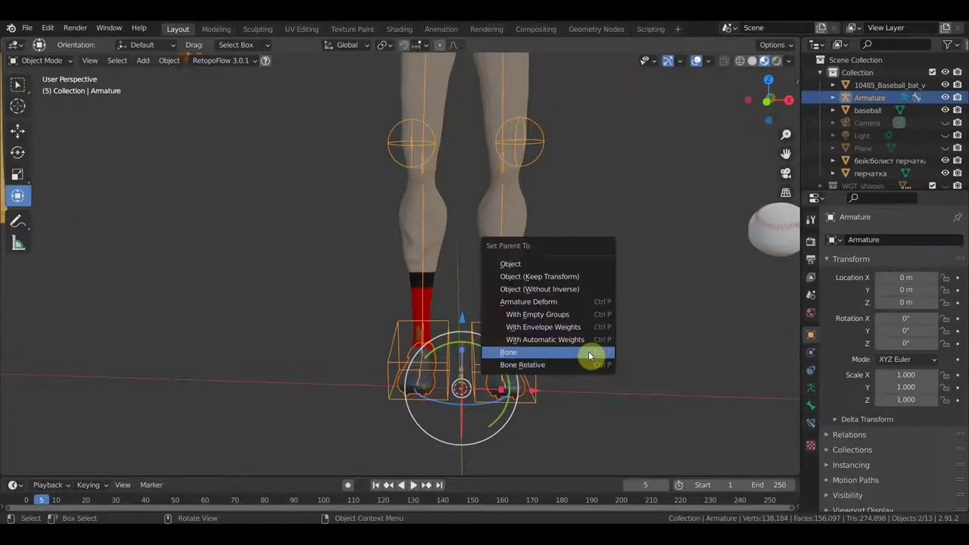
click(573, 315)
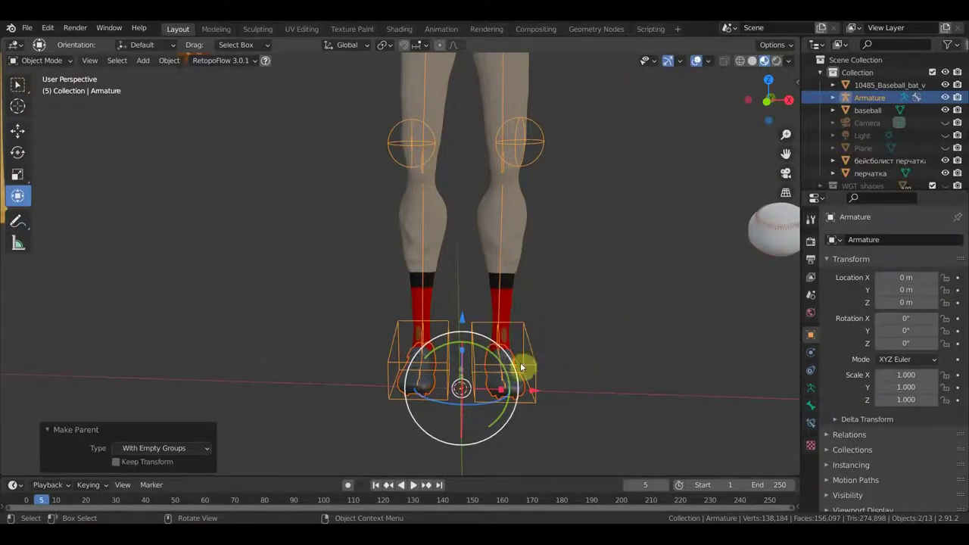
- Add a Data Transfer modifier to the shoes with the player's body as source
click(522, 387)
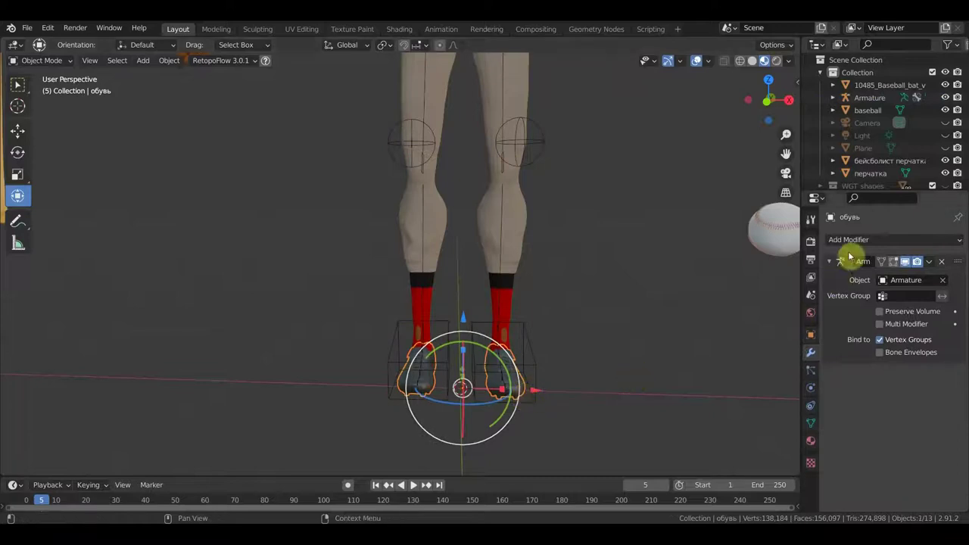
click(848, 240)
click(617, 276)
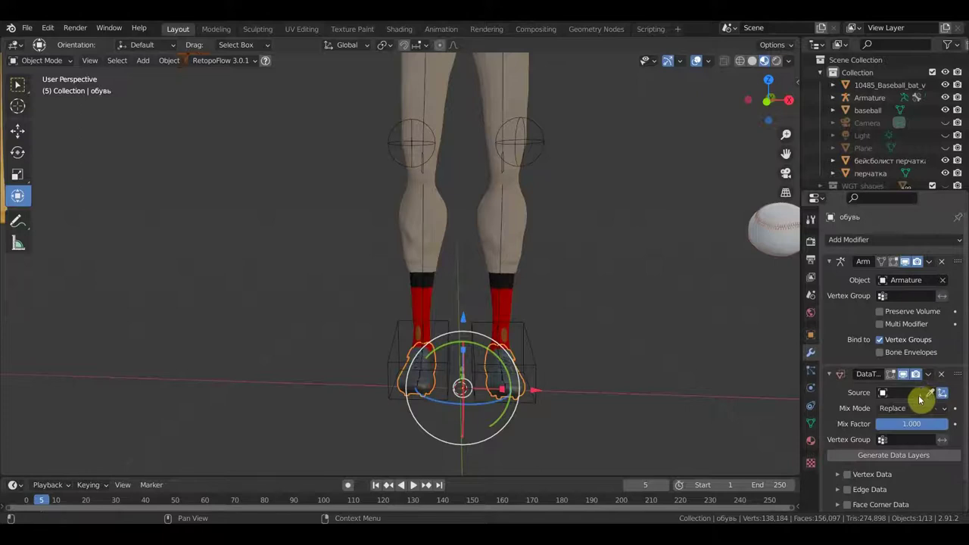
scroll(631, 346, down, 5)
scroll(575, 380, up, 4)
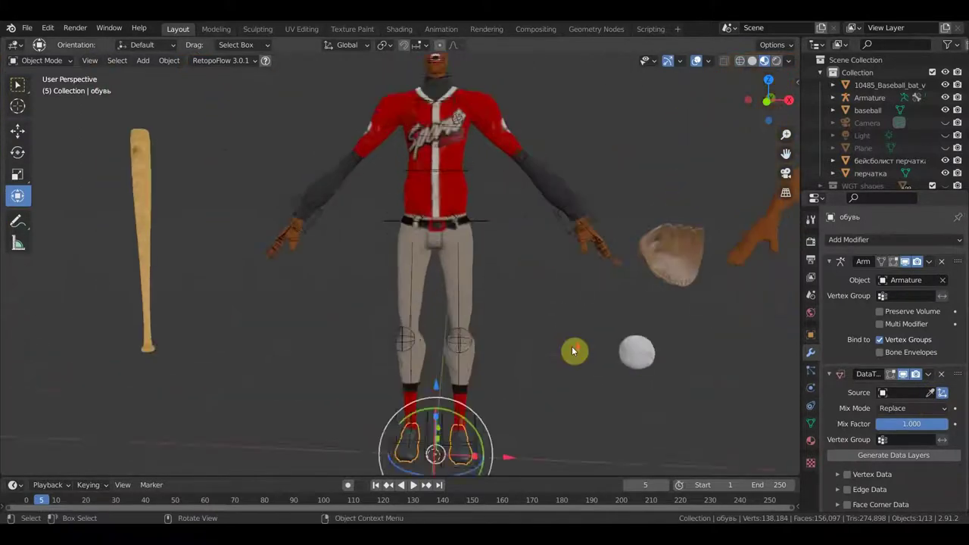
scroll(573, 351, up, 2)
scroll(645, 326, down, 1)
click(930, 392)
click(631, 304)
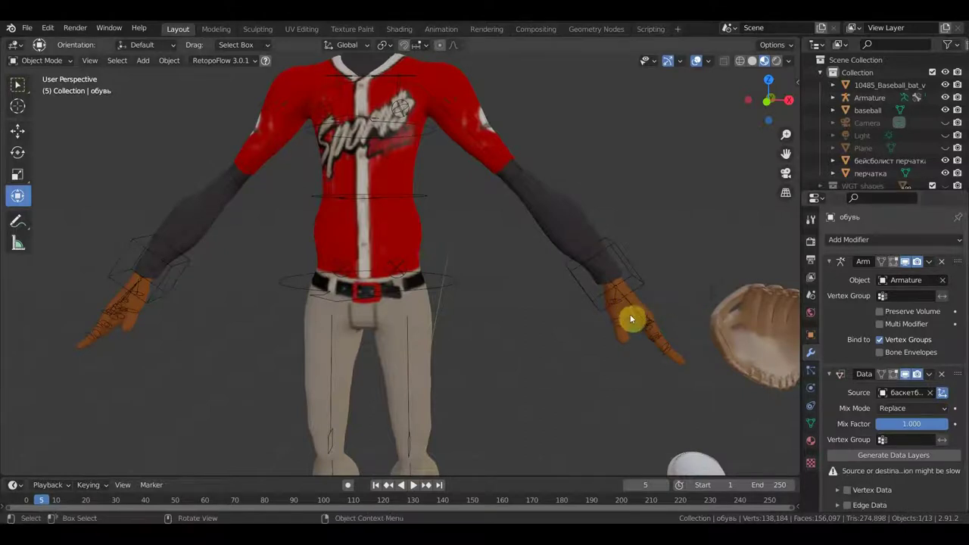
- Enable Vertex Data with Vertex Groups and apply the Data Transfer modifier
click(840, 492)
scroll(844, 492, down, 2)
click(861, 468)
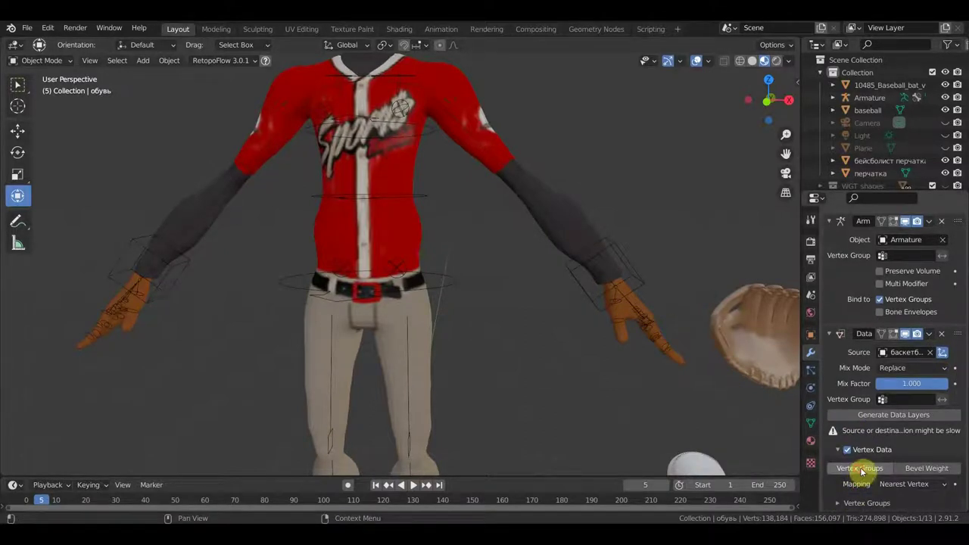
click(928, 335)
click(878, 350)
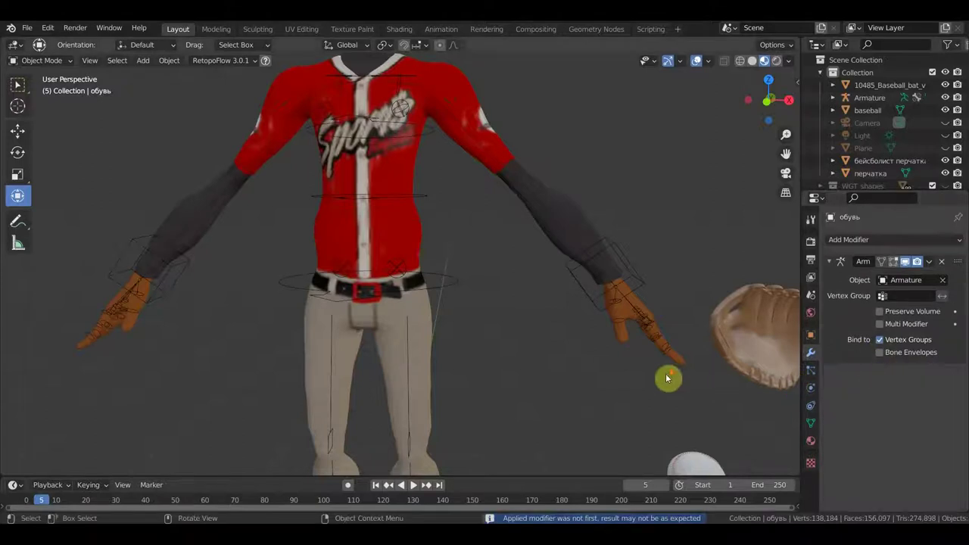
scroll(668, 379, down, 4)
scroll(627, 346, down, 2)
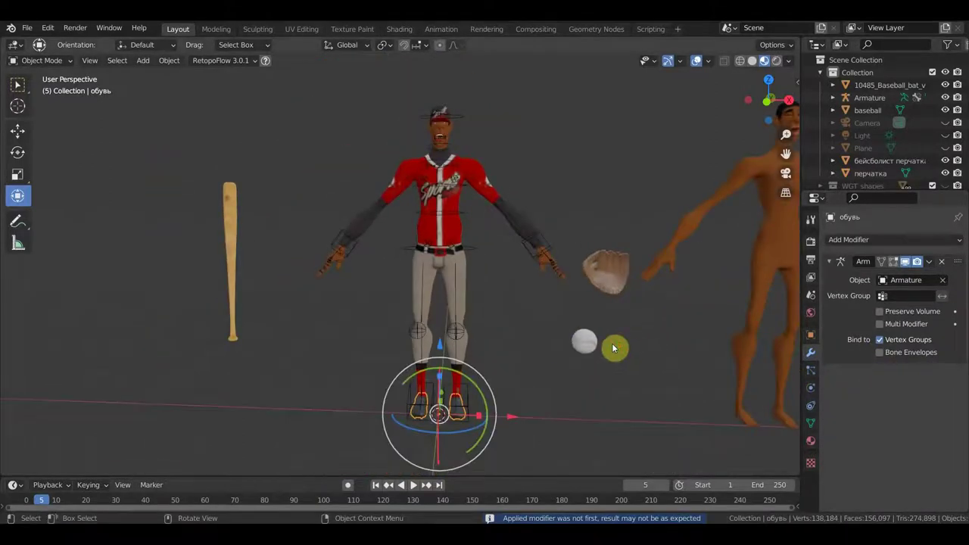
key(KP_5)
key(KP_1)
scroll(602, 353, up, 1)
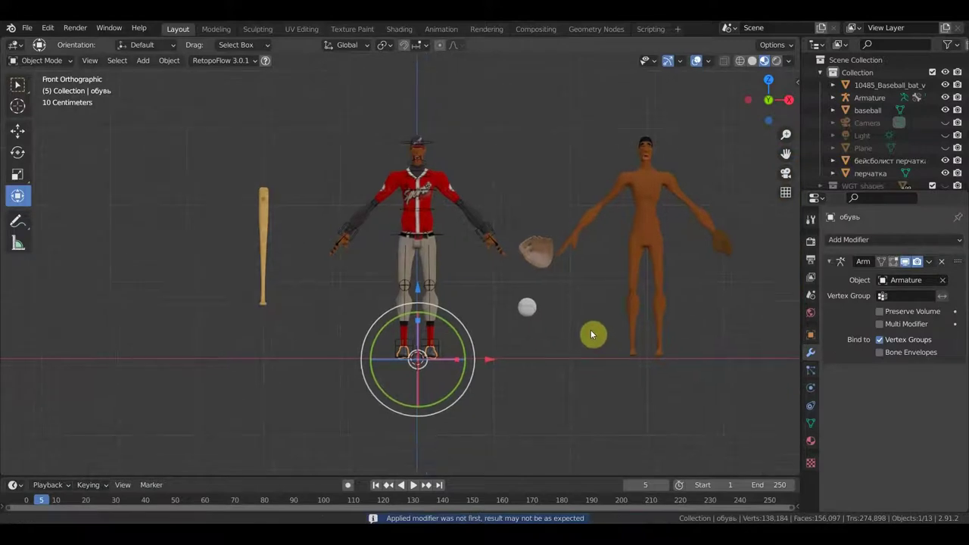
- Save the file as бейсболист форма отдельно ригг.blend via File > Save
click(27, 28)
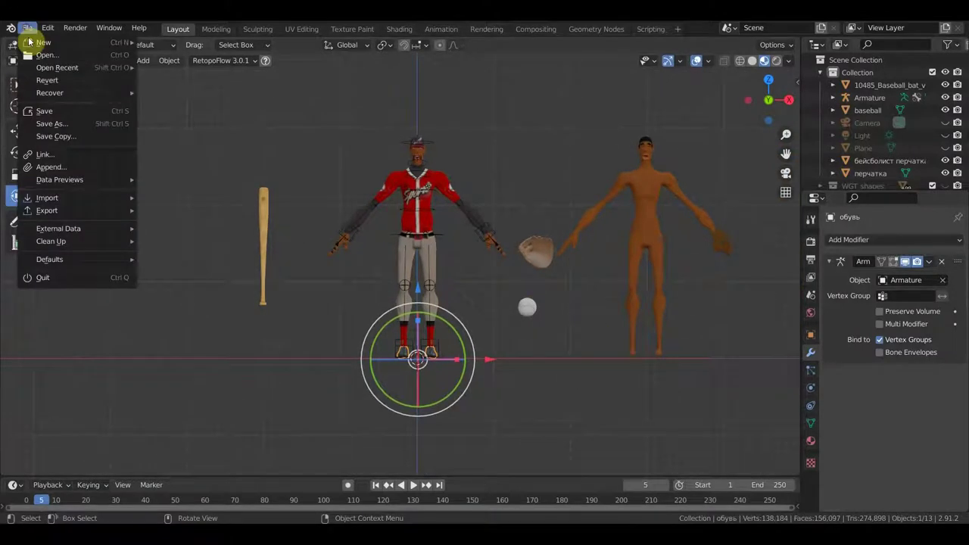
click(59, 112)
scroll(422, 240, up, 3)
scroll(488, 241, down, 1)
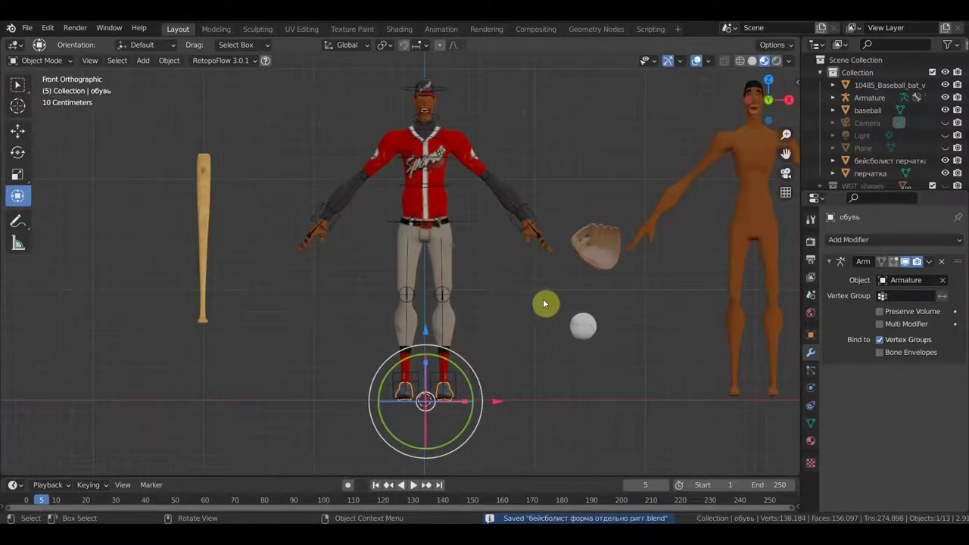
- Pan, zoom and orbit around the scene to inspect the rigged player
shift+middle_drag(546, 311, 512, 307)
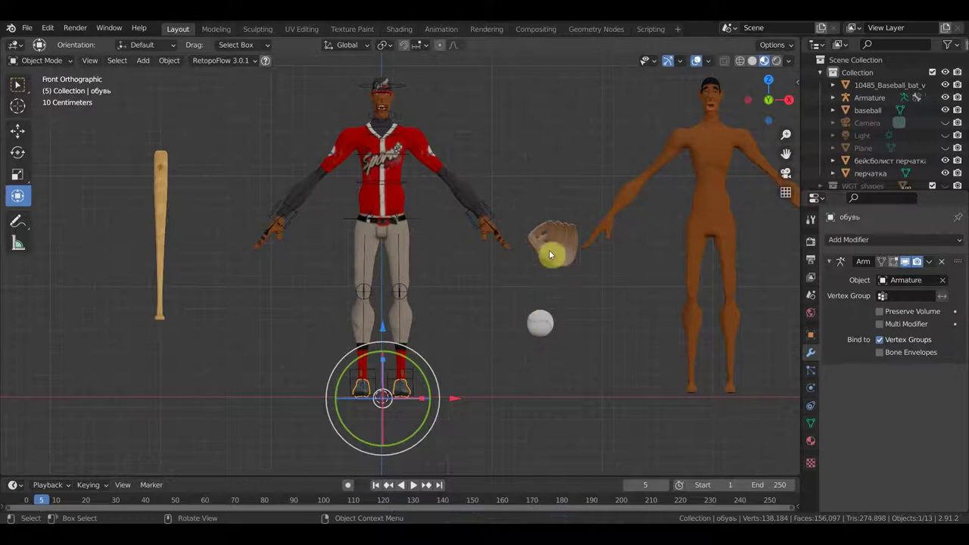
shift+middle_drag(552, 253, 479, 295)
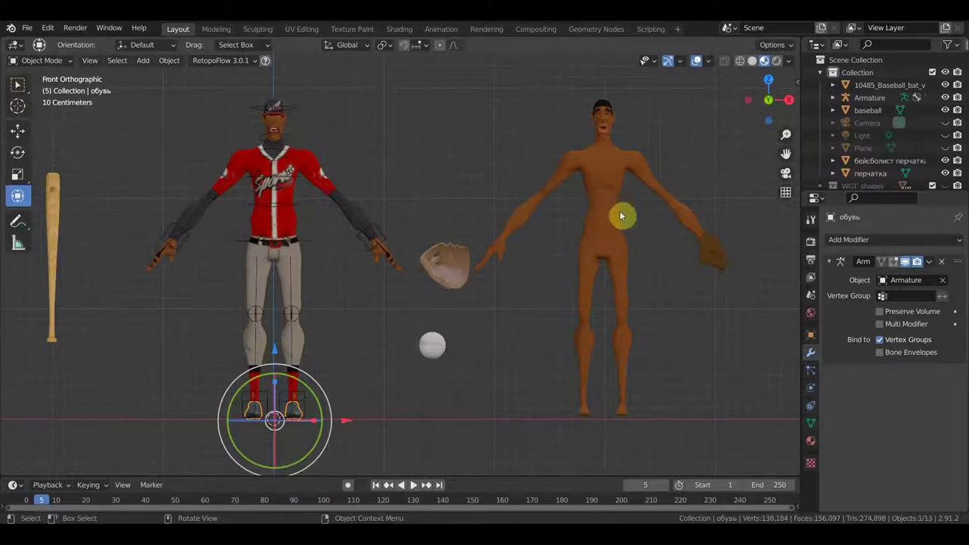
shift+middle_drag(599, 246, 694, 252)
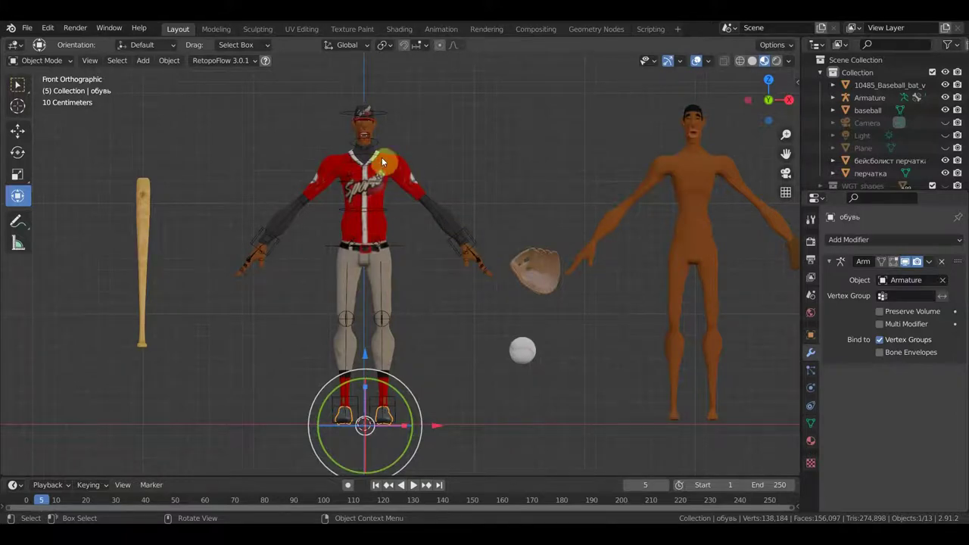
scroll(383, 161, up, 1)
scroll(368, 227, down, 1)
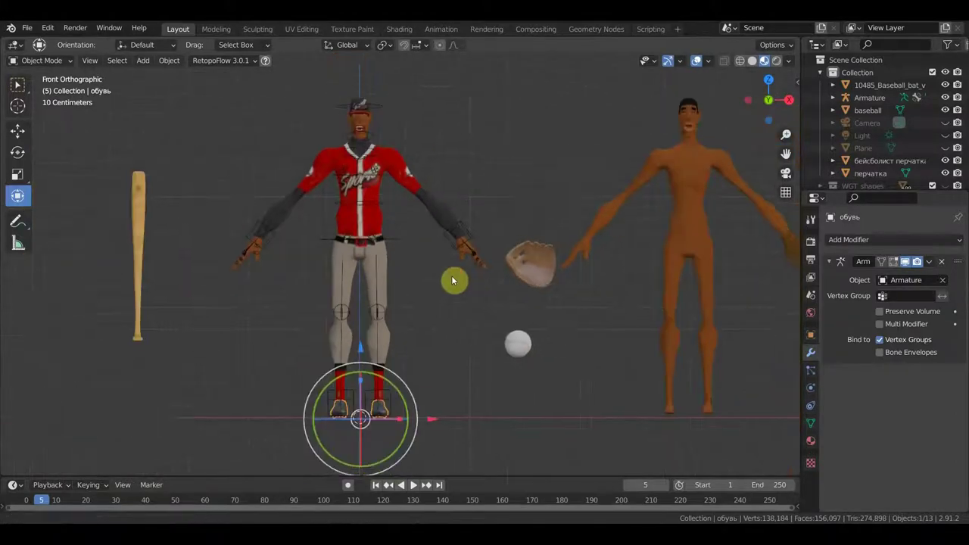
scroll(453, 281, down, 1)
scroll(452, 284, down, 1)
scroll(452, 286, down, 1)
scroll(453, 290, down, 1)
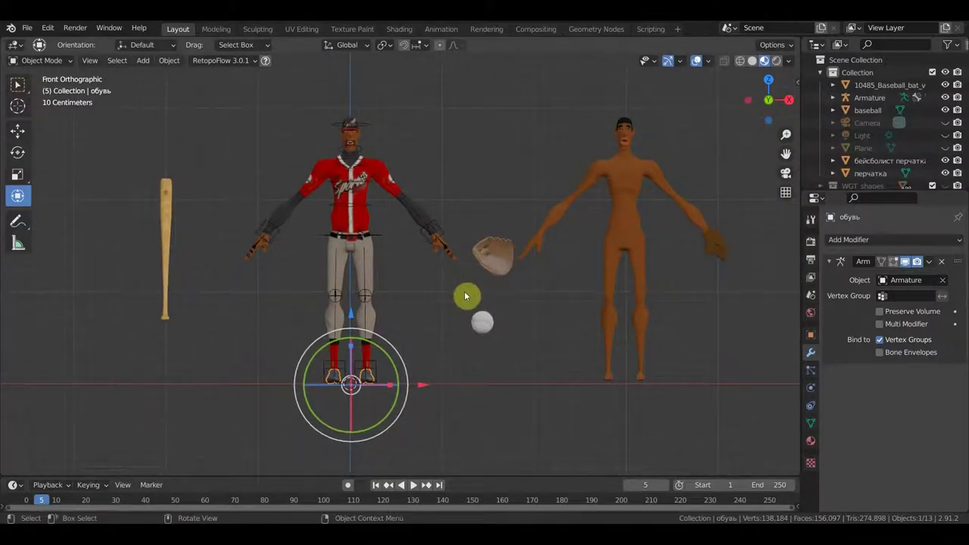
scroll(510, 279, up, 1)
scroll(510, 277, up, 1)
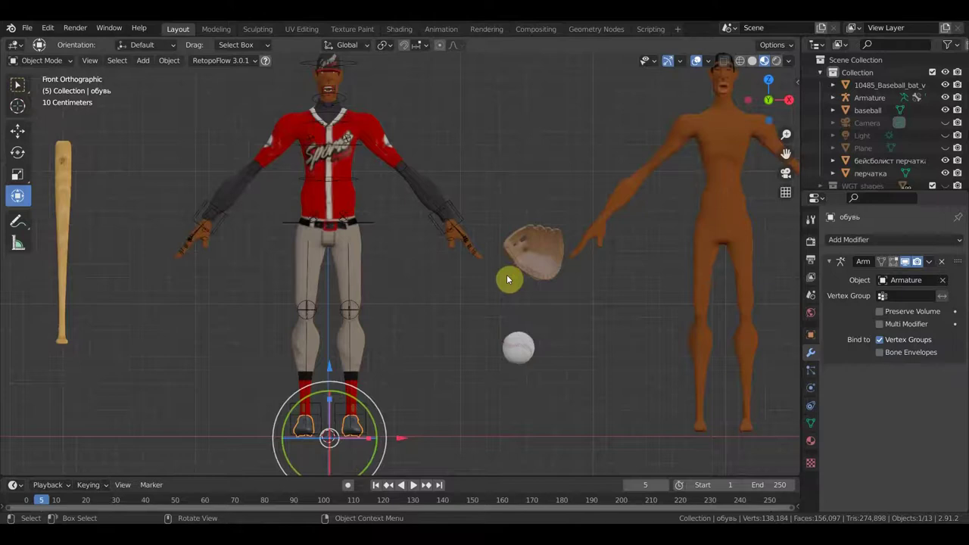
scroll(460, 235, up, 2)
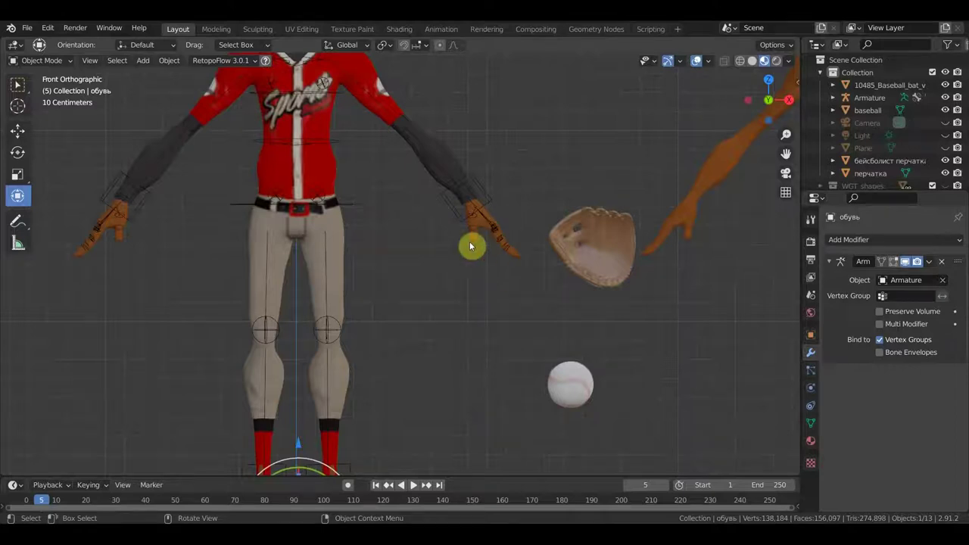
middle_drag(503, 223, 630, 228)
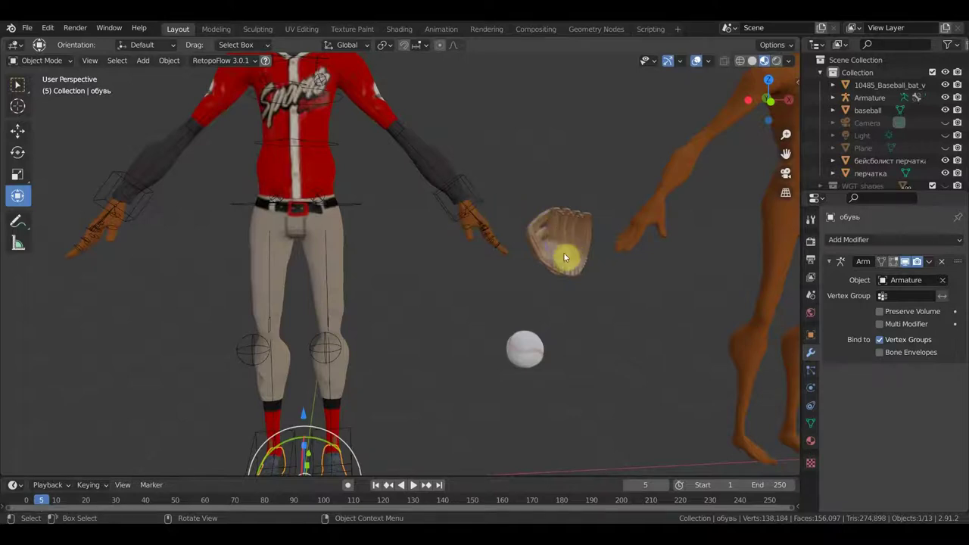
middle_drag(535, 252, 523, 254)
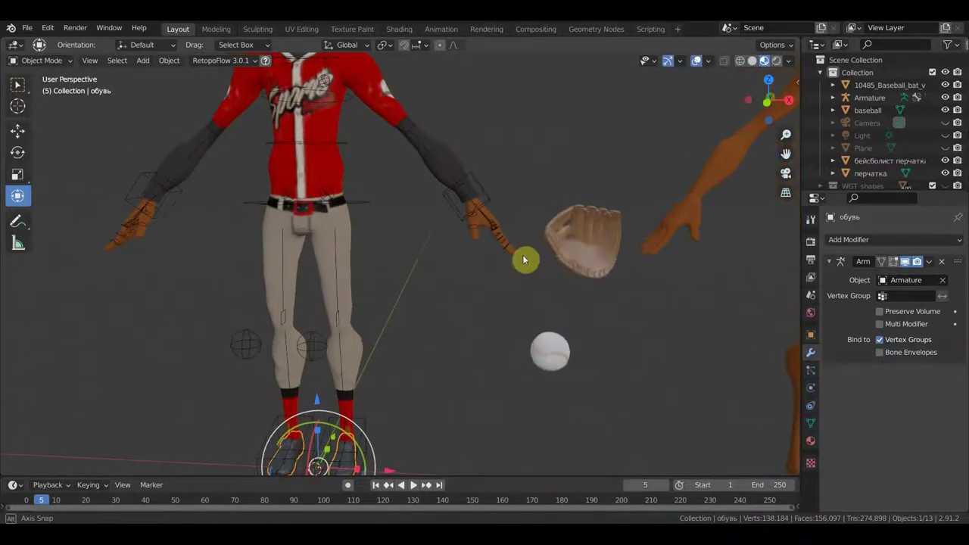
- Click through the uniform, armature, hand mesh and glove to check each object
click(454, 165)
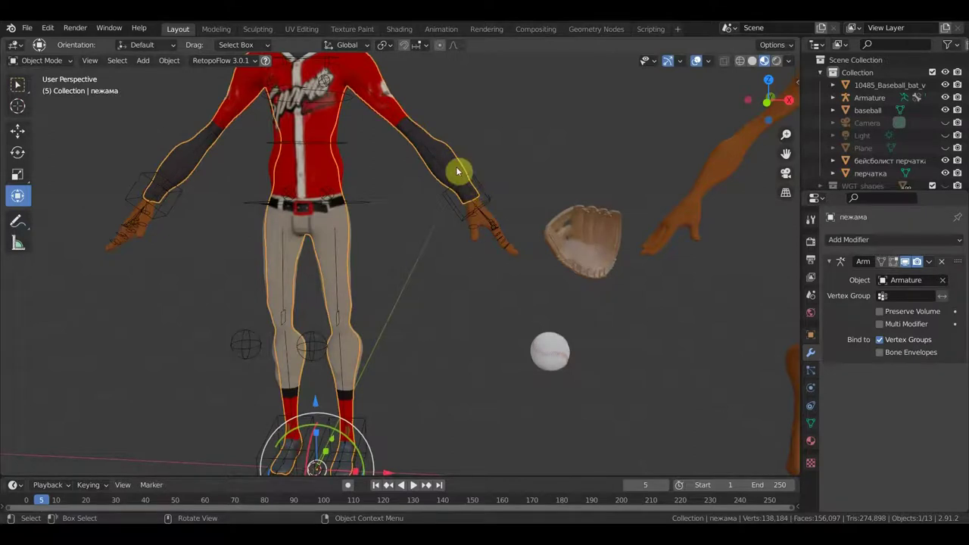
click(481, 227)
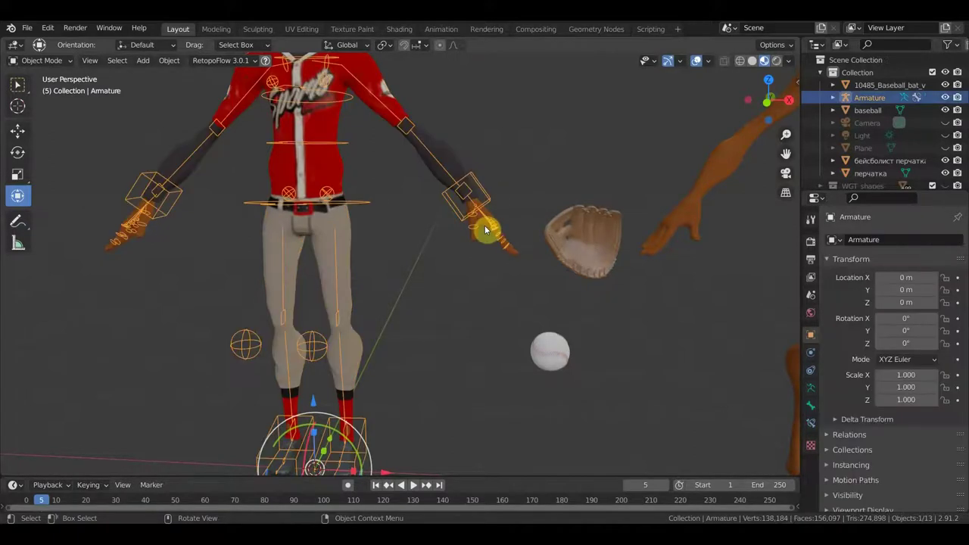
click(490, 248)
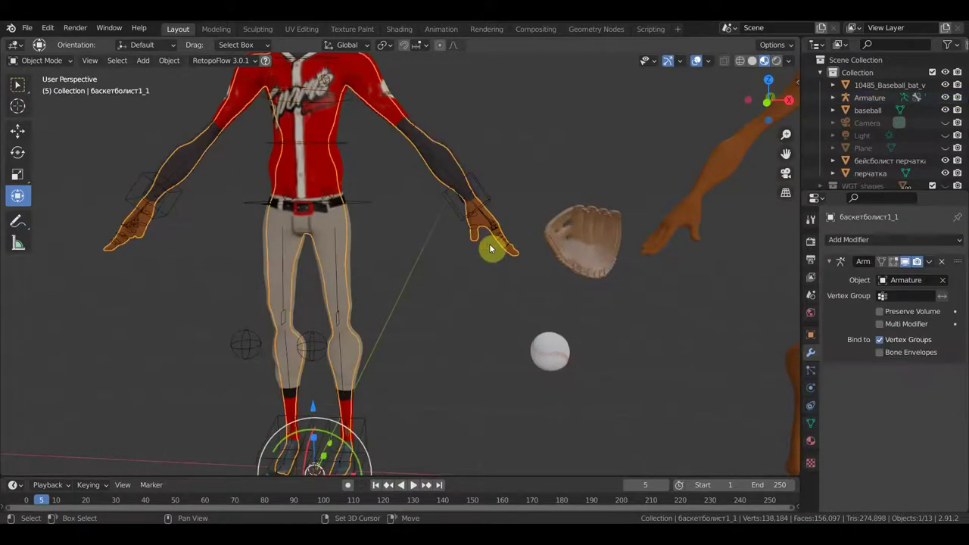
click(580, 227)
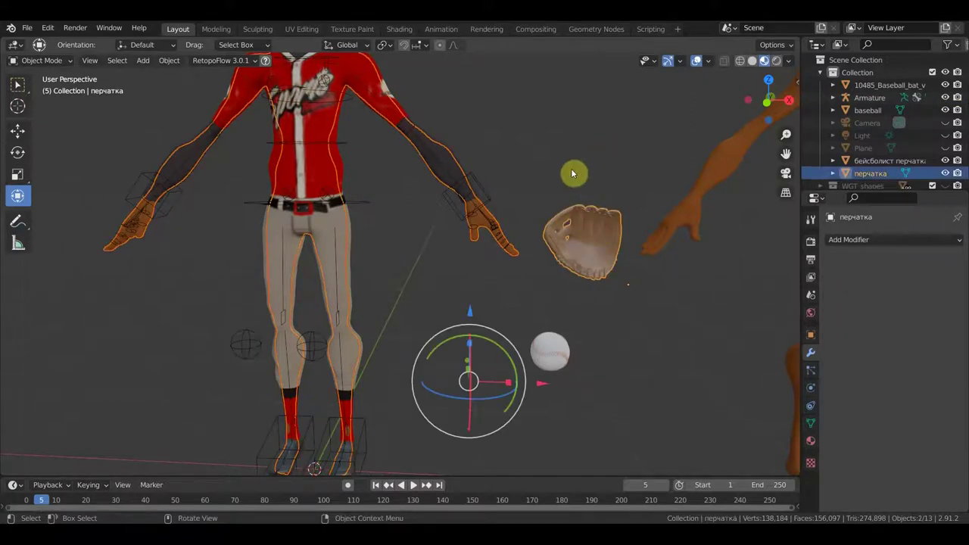
middle_drag(570, 168, 569, 193)
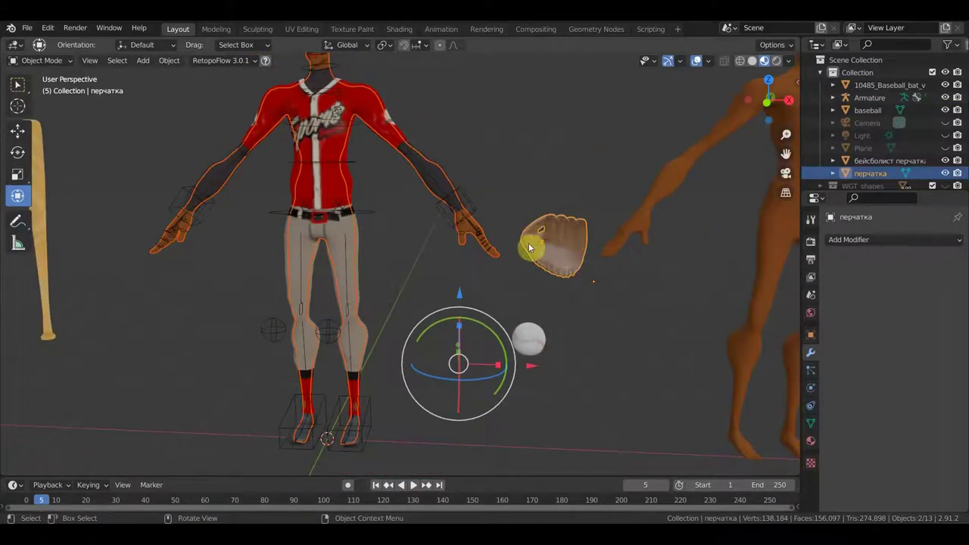
key(KP_1)
mouse_move(542, 246)
shift+middle_down()
mouse_move(555, 240)
mouse_move(454, 260)
mouse_move(476, 241)
shift+middle_up()
scroll(479, 244, up, 1)
- Select the armature and view the glove and ball up close, then return to front view
click(487, 215)
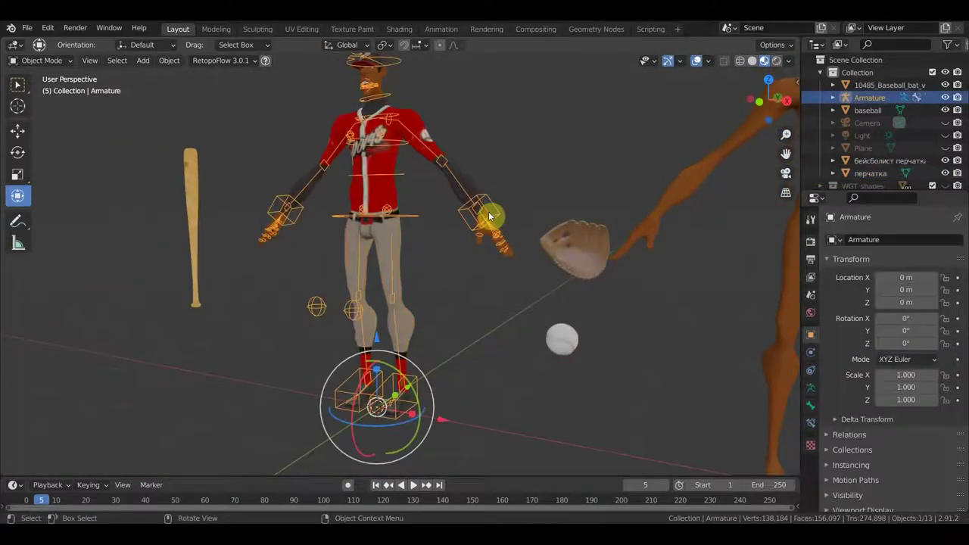
middle_drag(558, 253, 480, 277)
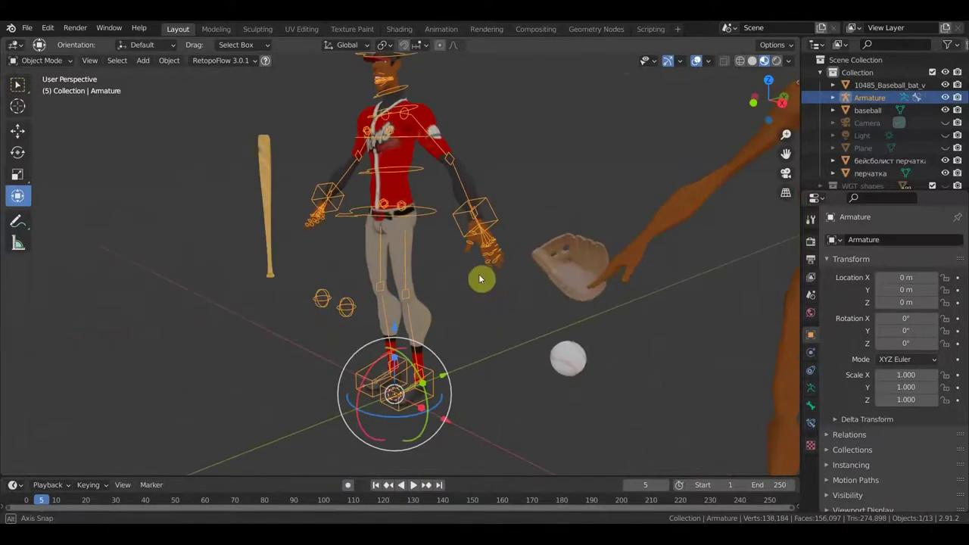
scroll(588, 253, up, 3)
shift+middle_drag(597, 265, 414, 193)
scroll(527, 209, up, 3)
scroll(560, 205, up, 2)
mouse_move(560, 205)
middle_down()
mouse_move(528, 272)
mouse_move(541, 140)
middle_up()
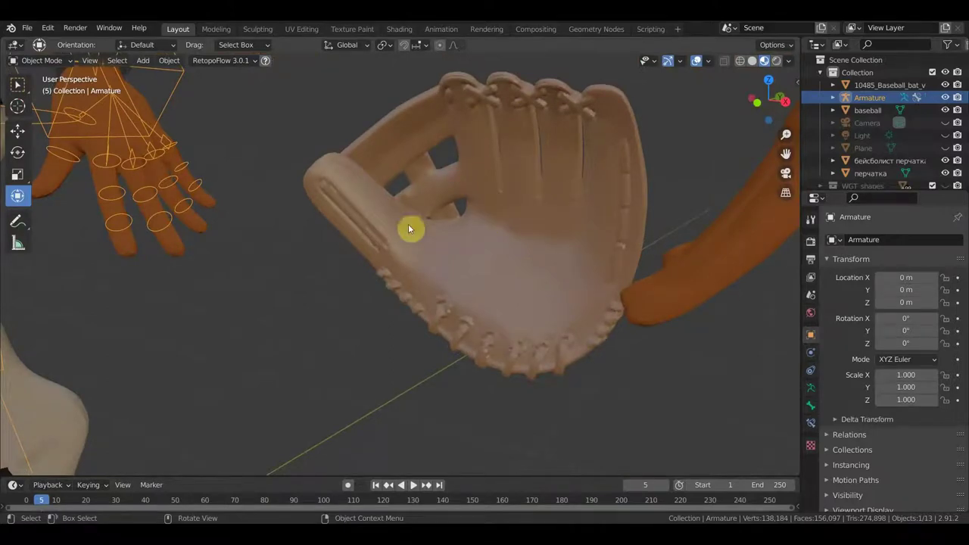
scroll(477, 253, down, 6)
key(KP_1)
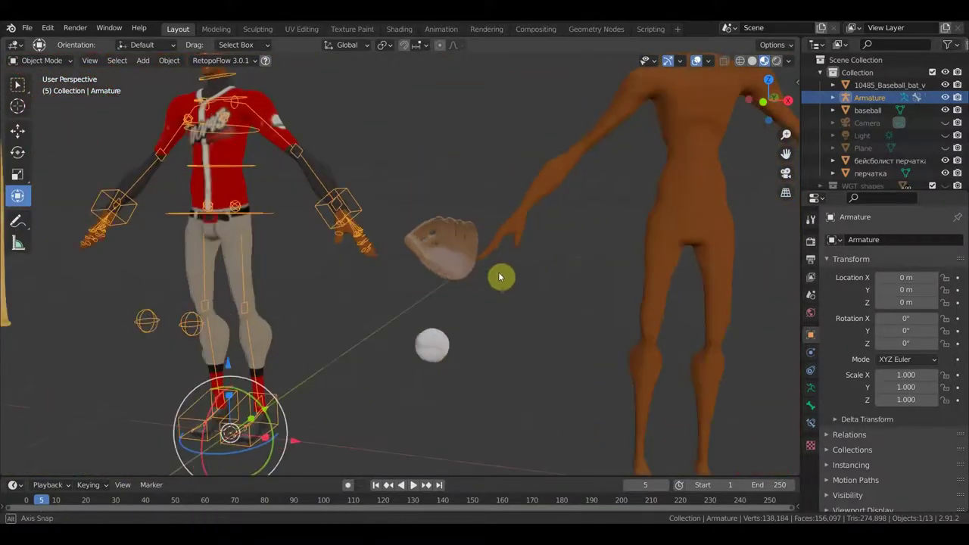
scroll(543, 271, down, 2)
shift+middle_drag(538, 281, 576, 299)
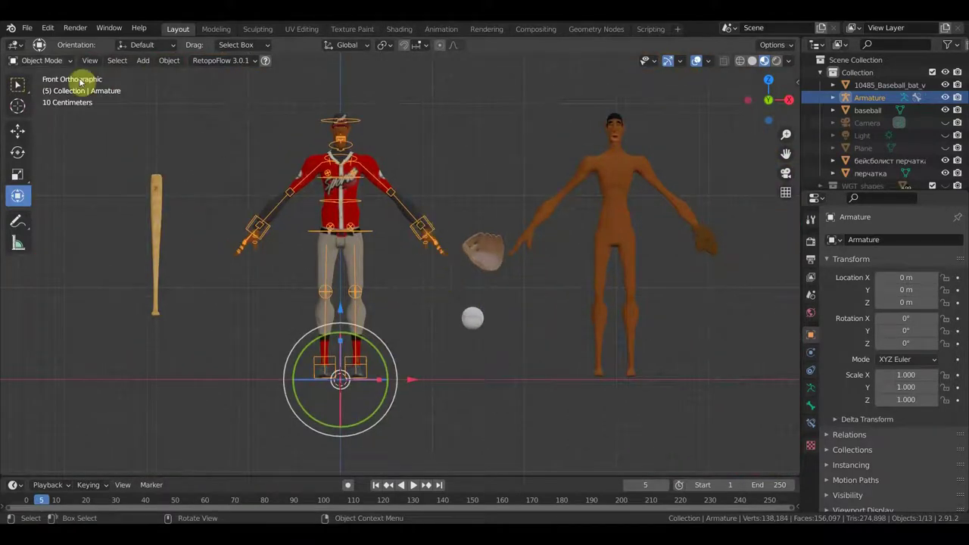
- Put the armature in Pose Mode and trial-move a bone to lower the upper body
click(47, 61)
click(50, 104)
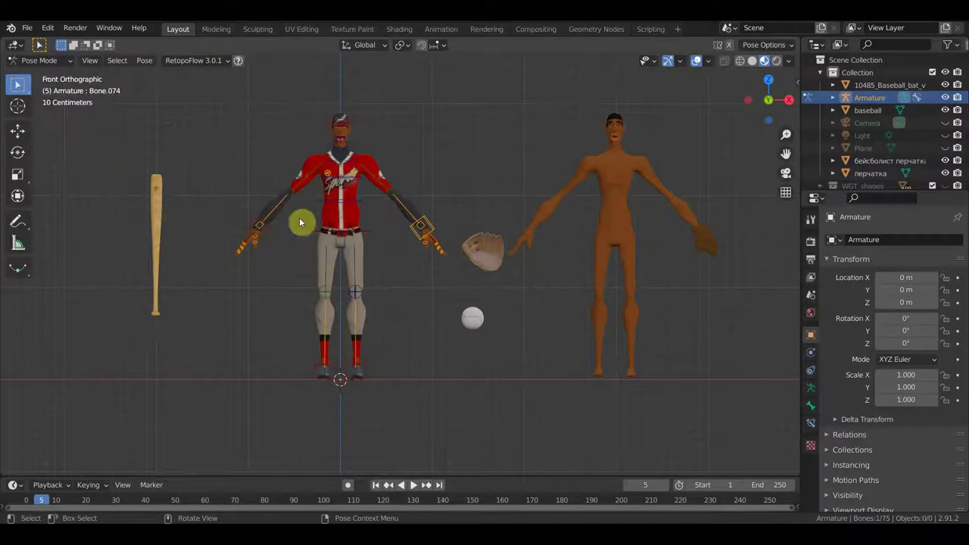
scroll(343, 245, up, 3)
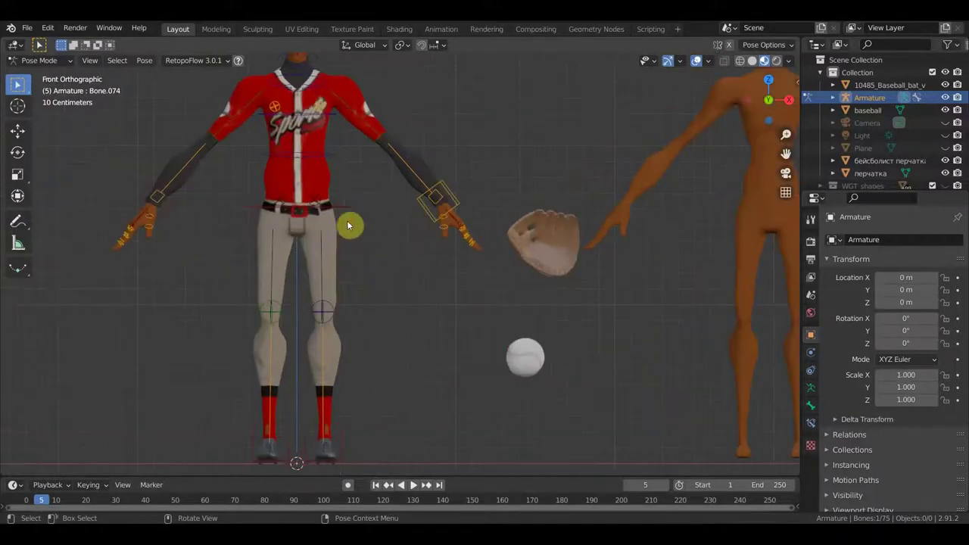
scroll(356, 233, down, 3)
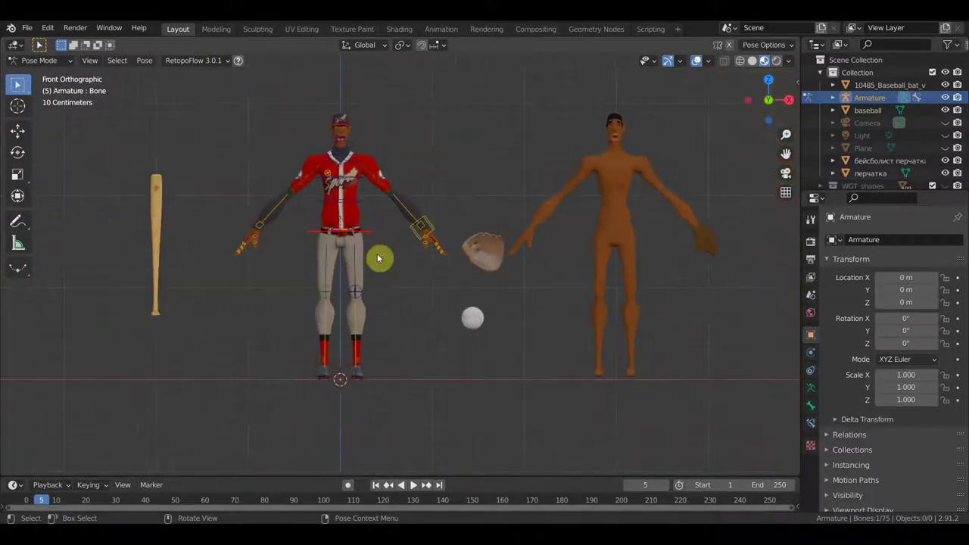
key(g)
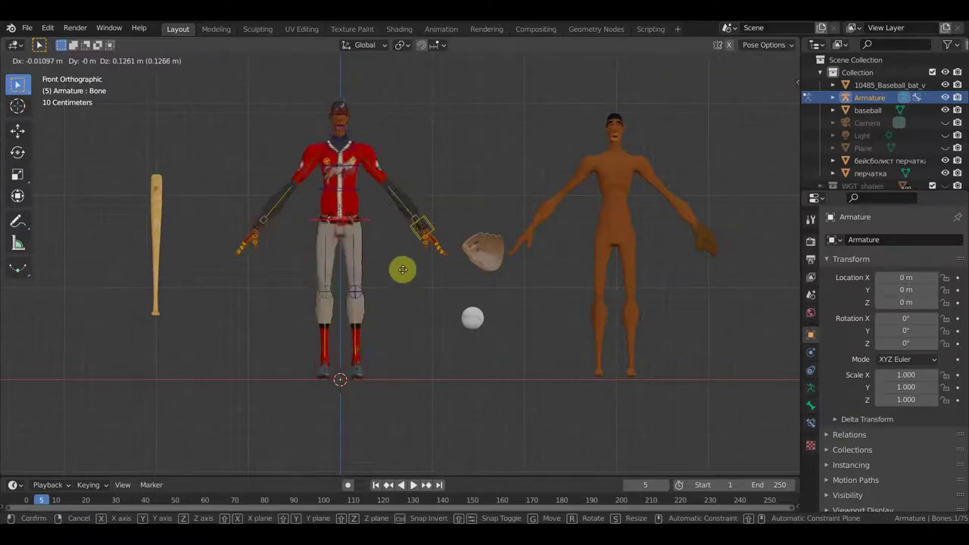
click(407, 296)
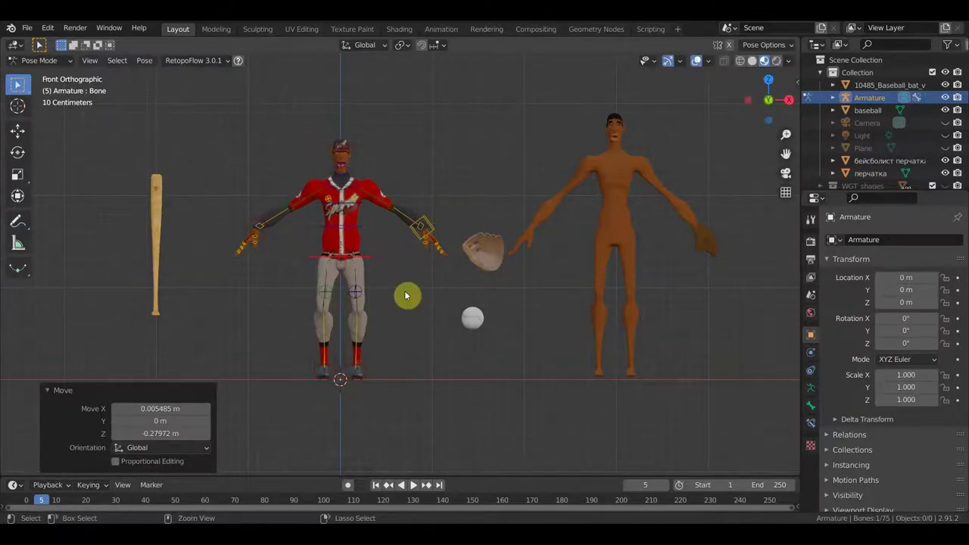
- Undo the bone move and switch the armature back to Object Mode
key(ctrl+z)
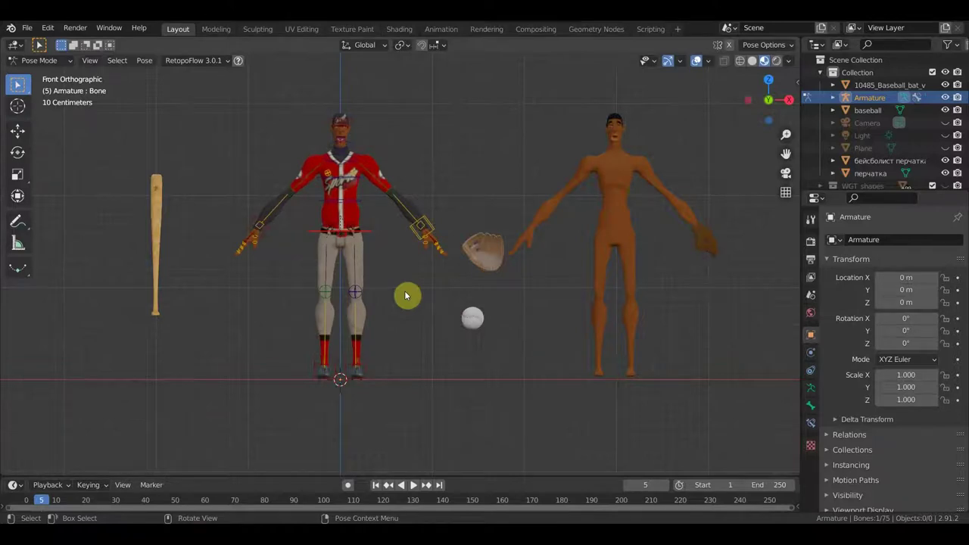
scroll(401, 280, up, 3)
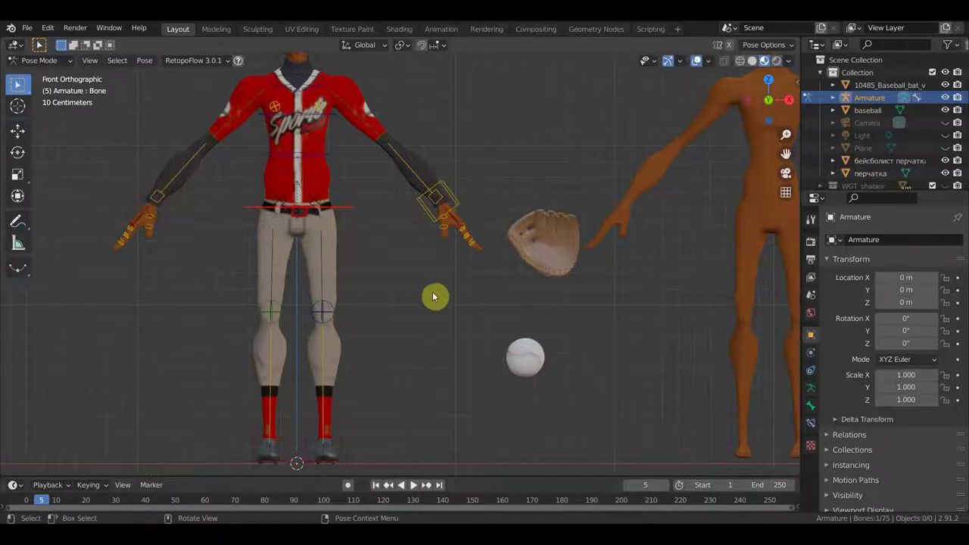
click(42, 60)
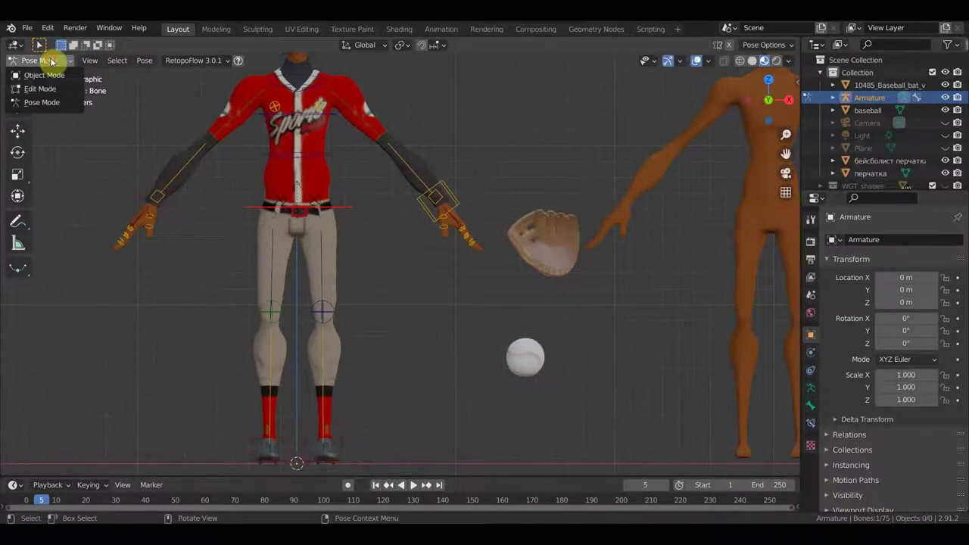
click(48, 76)
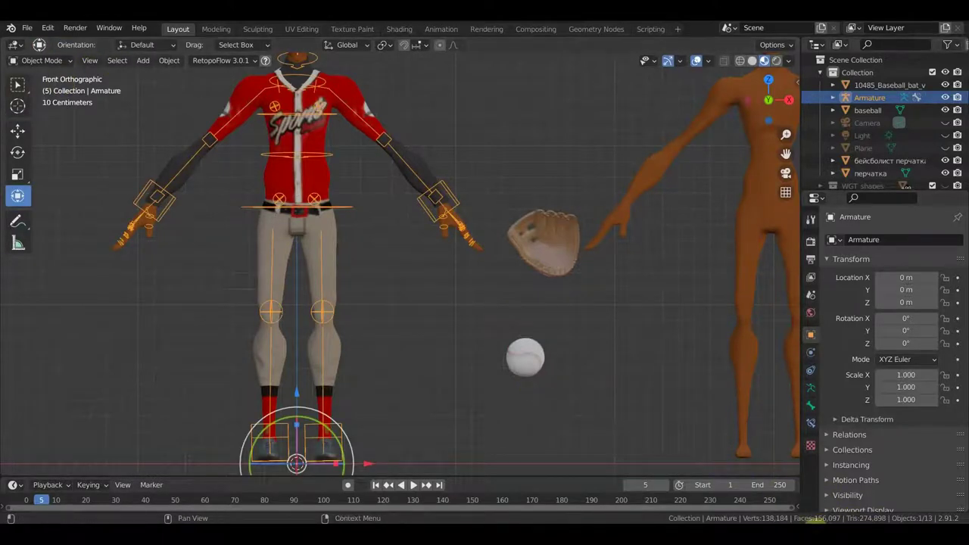
- Select the glove object перчатка in the viewport
scroll(687, 346, down, 2)
scroll(648, 217, down, 1)
click(575, 240)
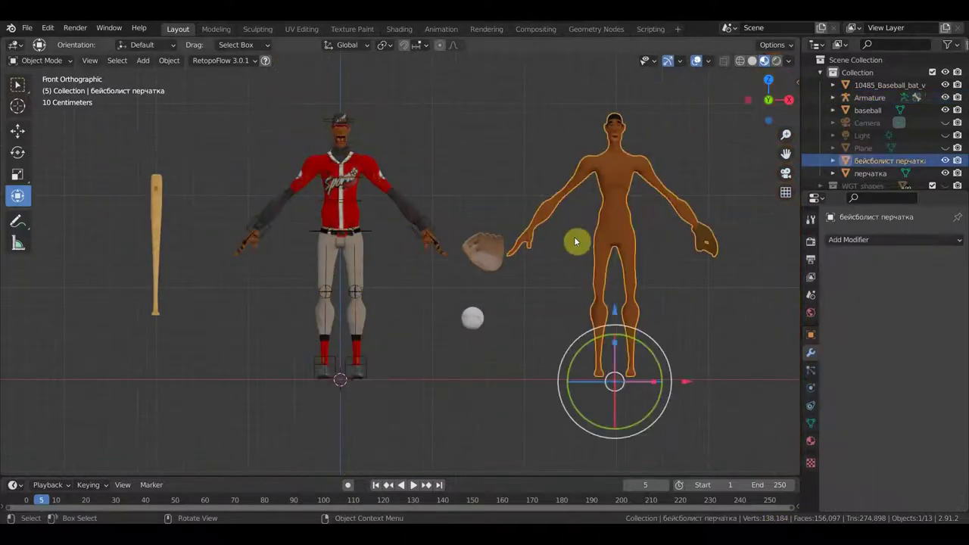
click(485, 271)
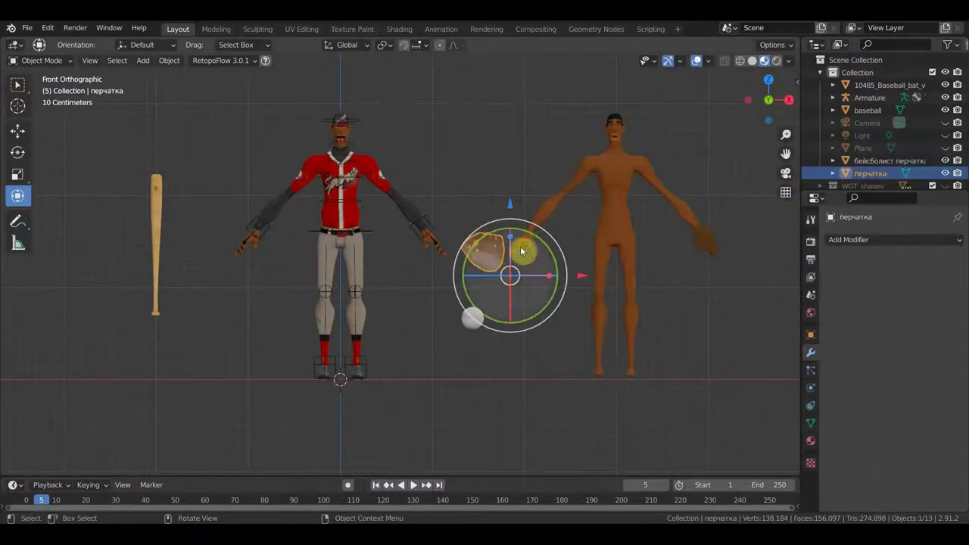
- Switch to wireframe shading and frame the glove between the bodies to inspect its mesh
click(740, 63)
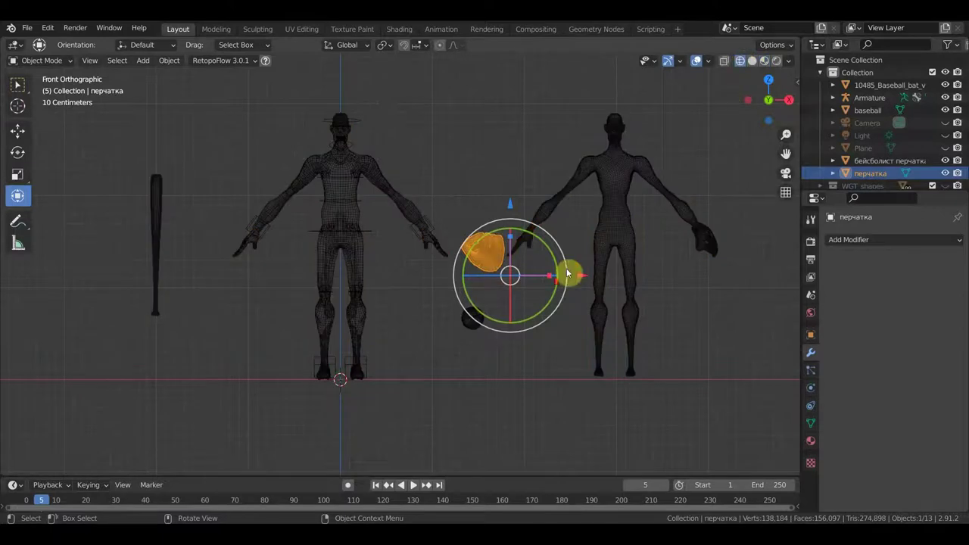
scroll(546, 278, up, 4)
shift+middle_drag(546, 279, 435, 270)
scroll(435, 274, up, 5)
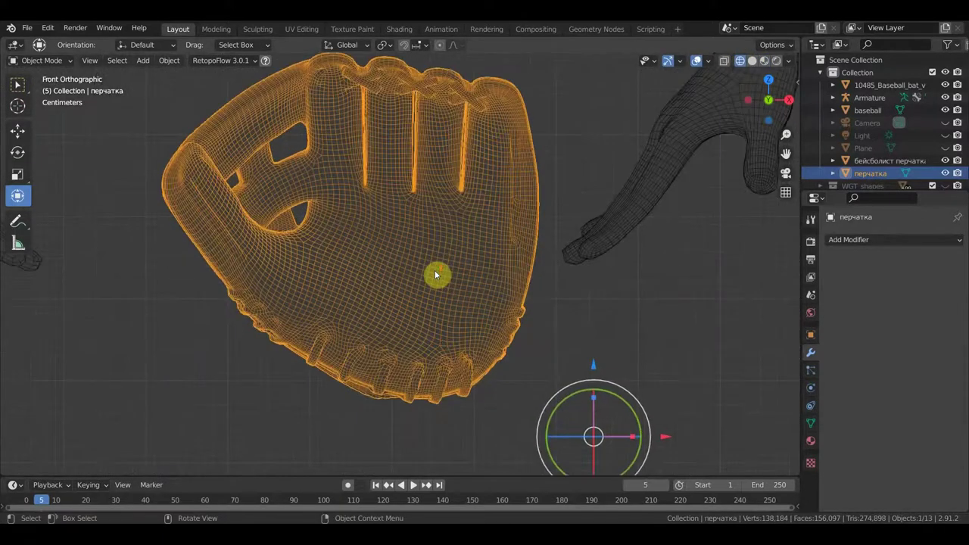
scroll(402, 239, up, 2)
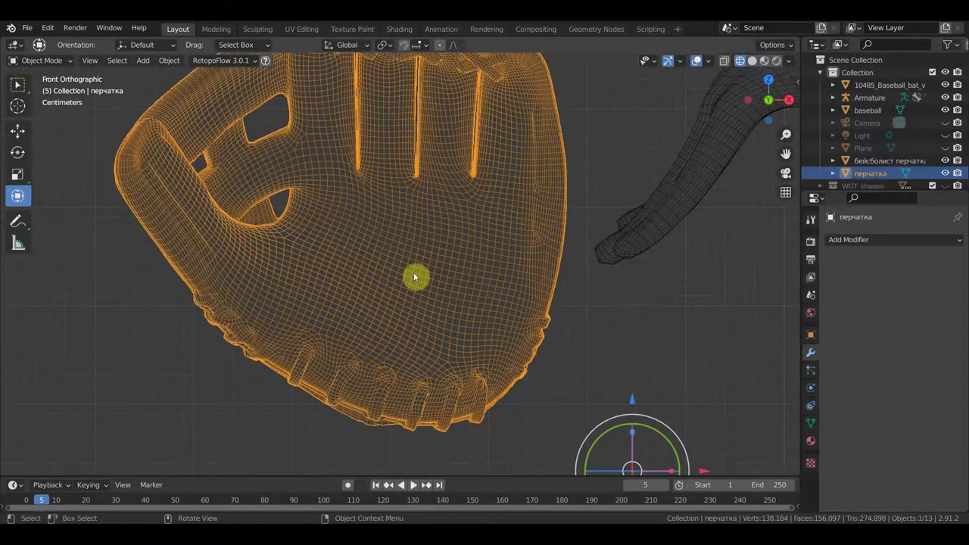
scroll(415, 278, down, 3)
scroll(420, 283, down, 2)
scroll(422, 286, down, 2)
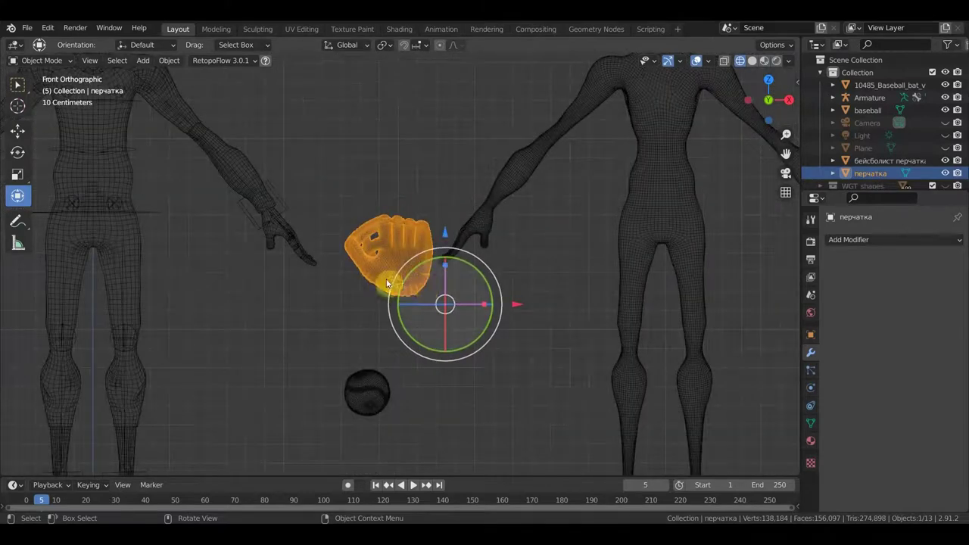
shift+middle_drag(444, 244, 488, 220)
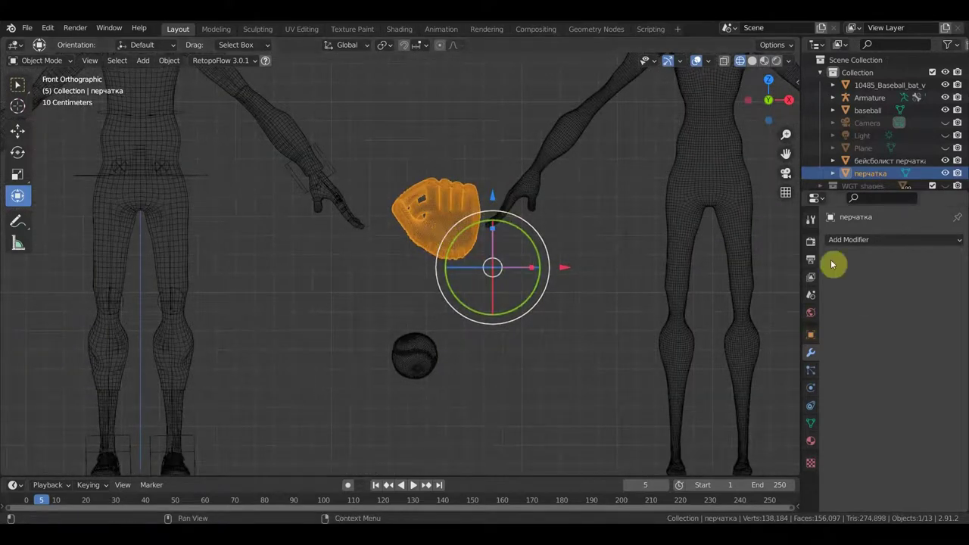
scroll(561, 335, down, 3)
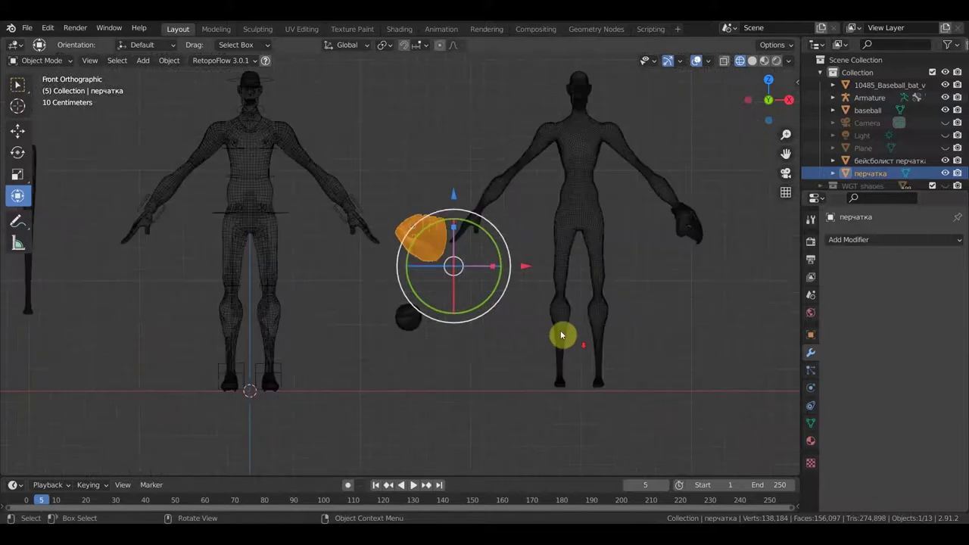
scroll(561, 336, down, 1)
ctrl+scroll(552, 288, up, 2)
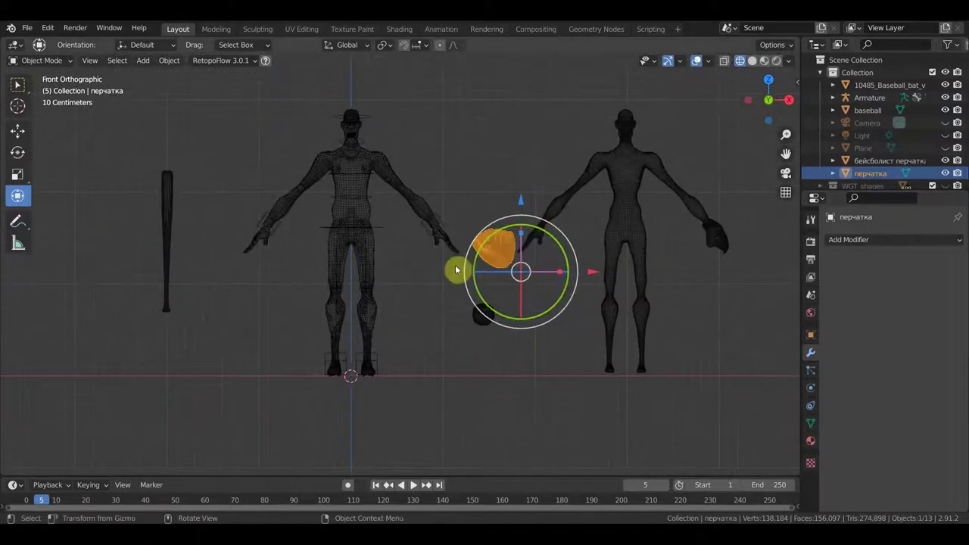
- Return the viewport to Material Preview shading, keeping the current interaction mode
click(41, 61)
click(52, 76)
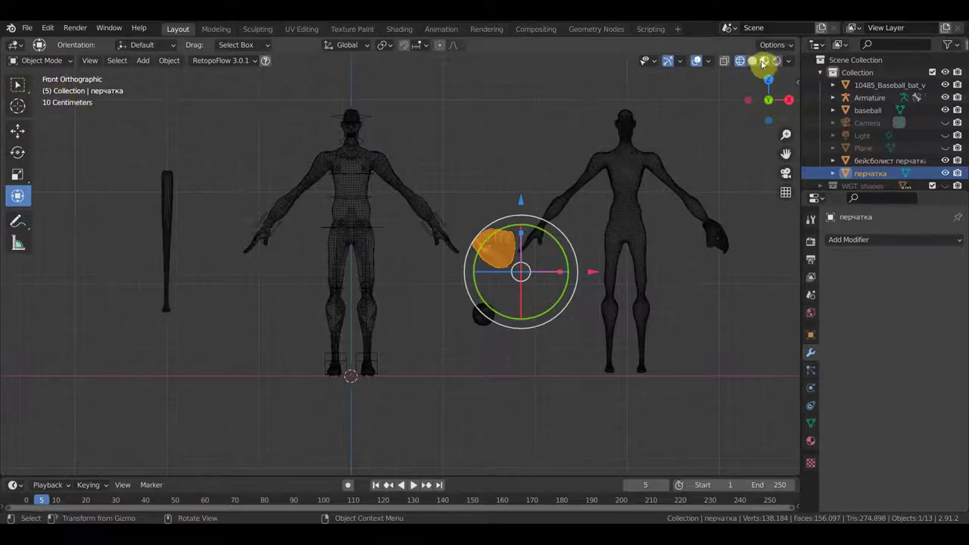
click(752, 62)
click(764, 62)
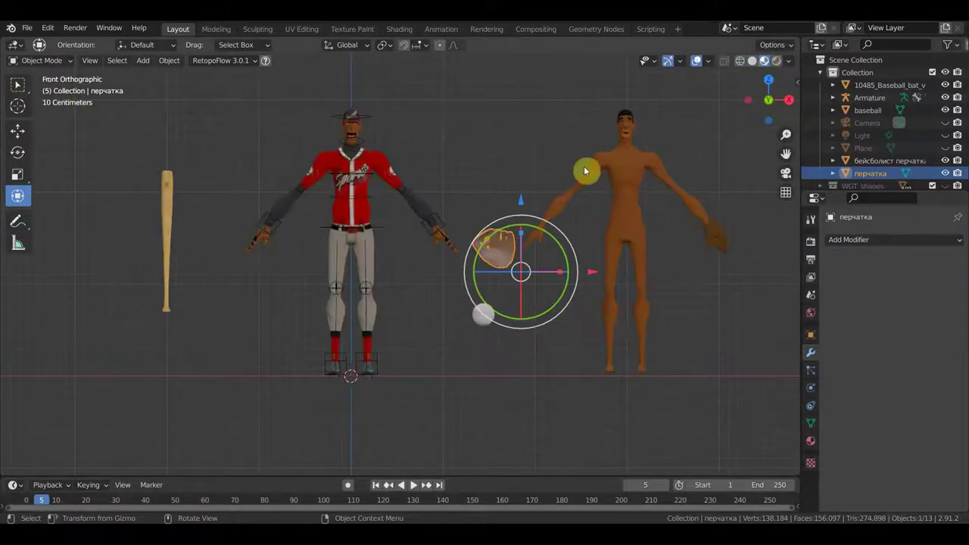
mouse_move(541, 223)
middle_down()
mouse_move(627, 240)
mouse_move(584, 242)
middle_up()
scroll(584, 318, up, 3)
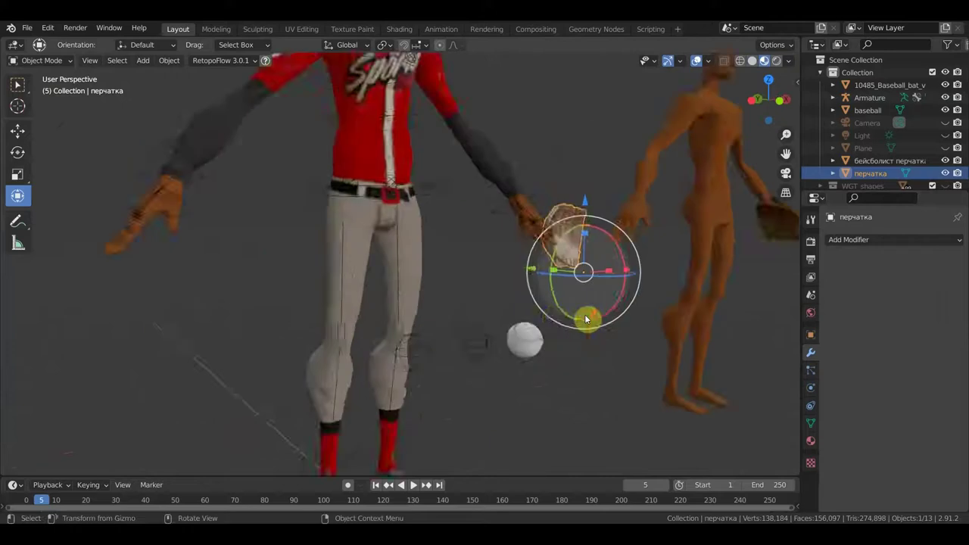
scroll(638, 348, up, 2)
mouse_move(573, 326)
shift+middle_down()
mouse_move(371, 205)
mouse_move(595, 331)
shift+middle_up()
scroll(361, 201, up, 3)
scroll(454, 280, up, 2)
scroll(311, 230, up, 3)
mouse_move(349, 233)
middle_down()
mouse_move(627, 268)
mouse_move(494, 261)
mouse_move(497, 255)
middle_up()
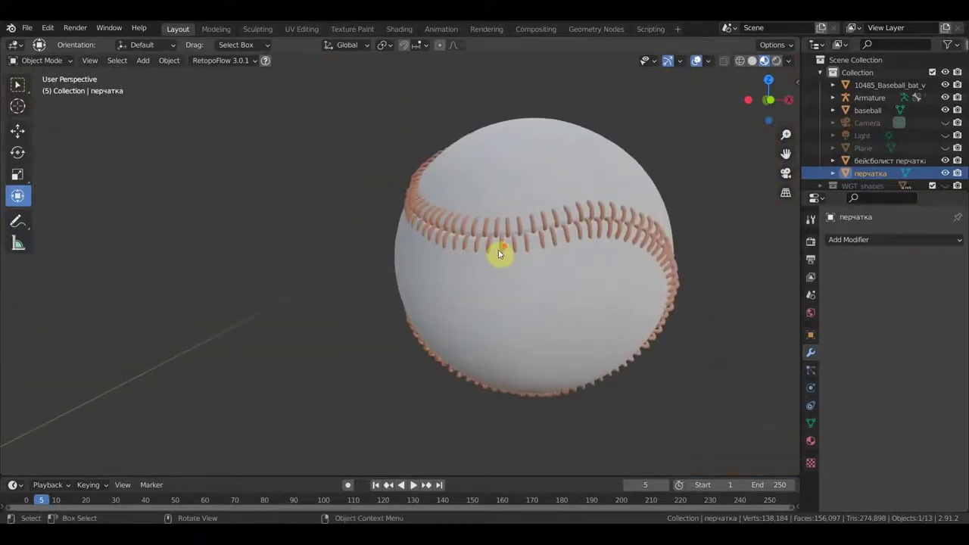
scroll(500, 254, down, 2)
scroll(497, 253, down, 4)
scroll(497, 254, down, 3)
scroll(497, 257, down, 3)
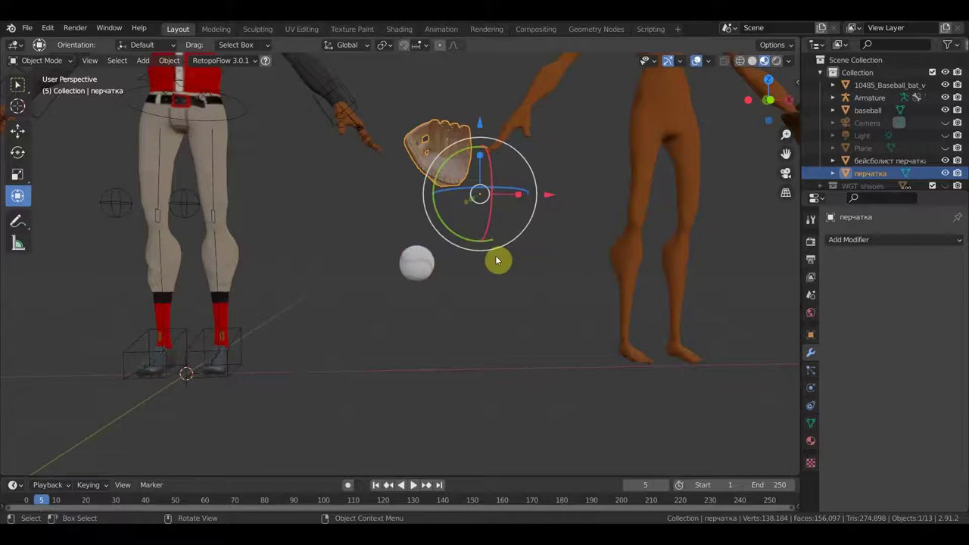
scroll(444, 241, down, 3)
scroll(443, 253, down, 3)
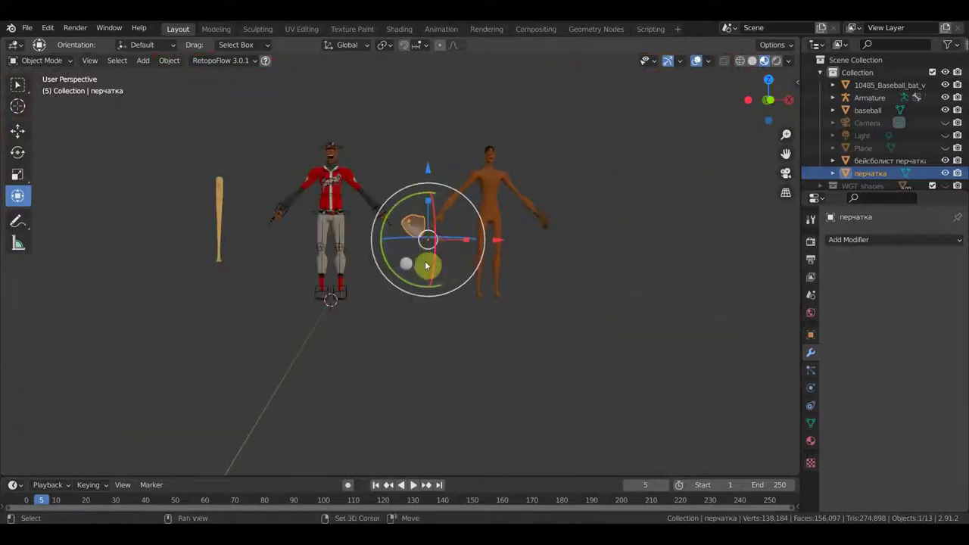
alt+middle_drag(426, 265, 501, 289)
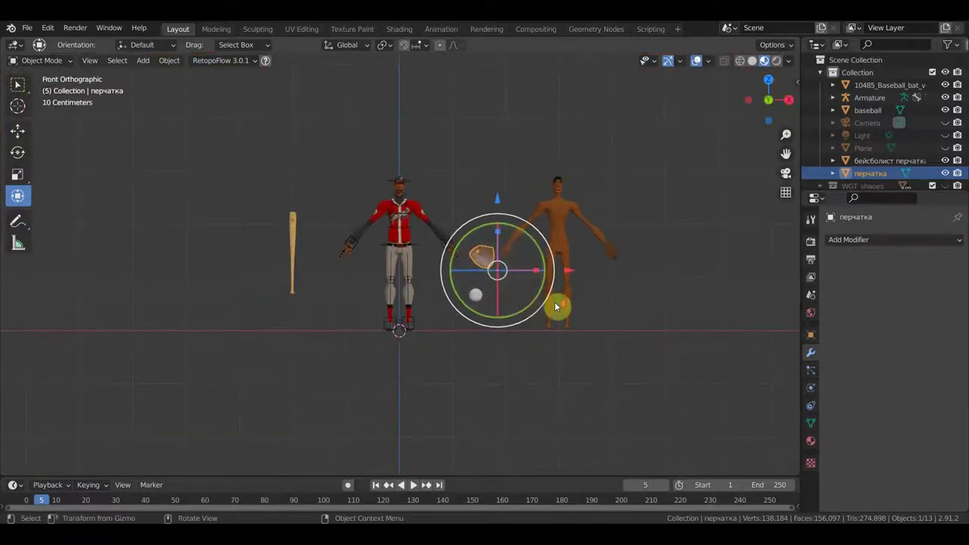
scroll(555, 305, up, 4)
mouse_move(558, 309)
shift+middle_down()
mouse_move(463, 318)
mouse_move(457, 329)
shift+middle_up()
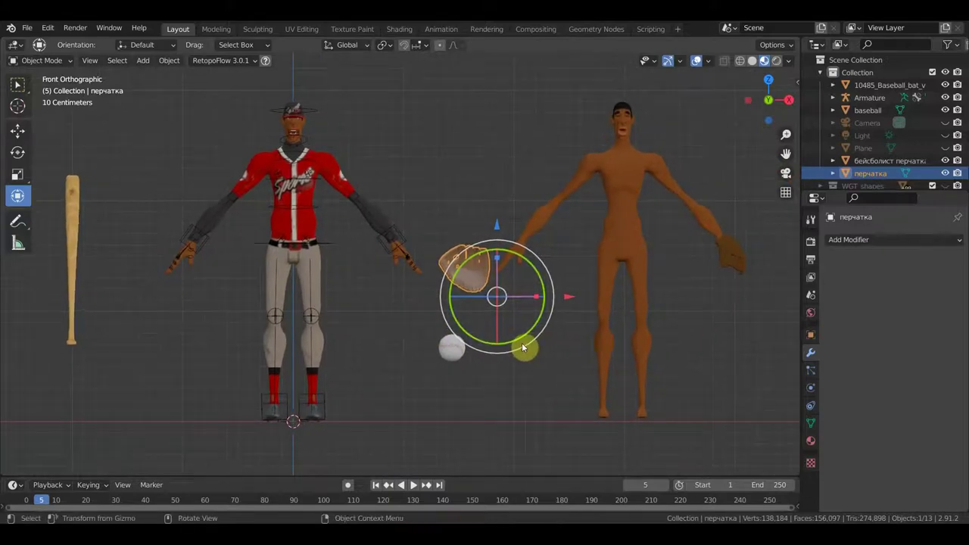
scroll(636, 260, down, 1)
scroll(635, 260, up, 1)
scroll(638, 262, down, 1)
shift+middle_drag(649, 263, 633, 266)
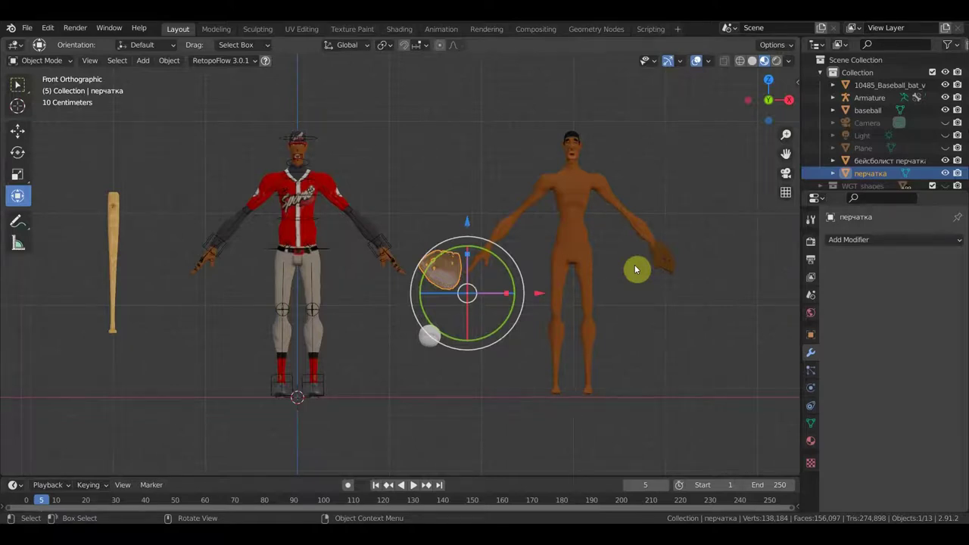
scroll(437, 276, up, 3)
scroll(437, 277, down, 1)
mouse_move(436, 275)
middle_down()
mouse_move(472, 279)
mouse_move(400, 268)
mouse_move(478, 271)
mouse_move(466, 268)
middle_up()
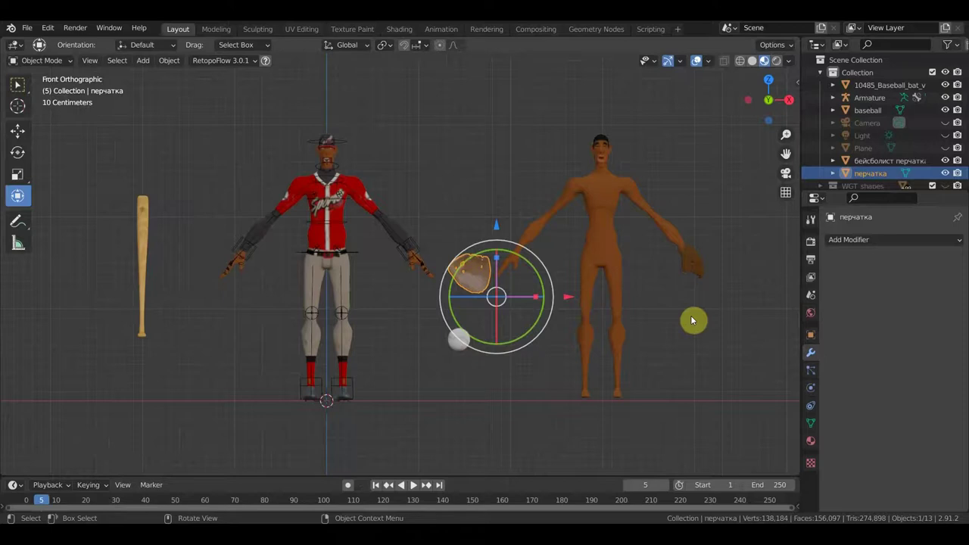
middle_drag(691, 320, 686, 329)
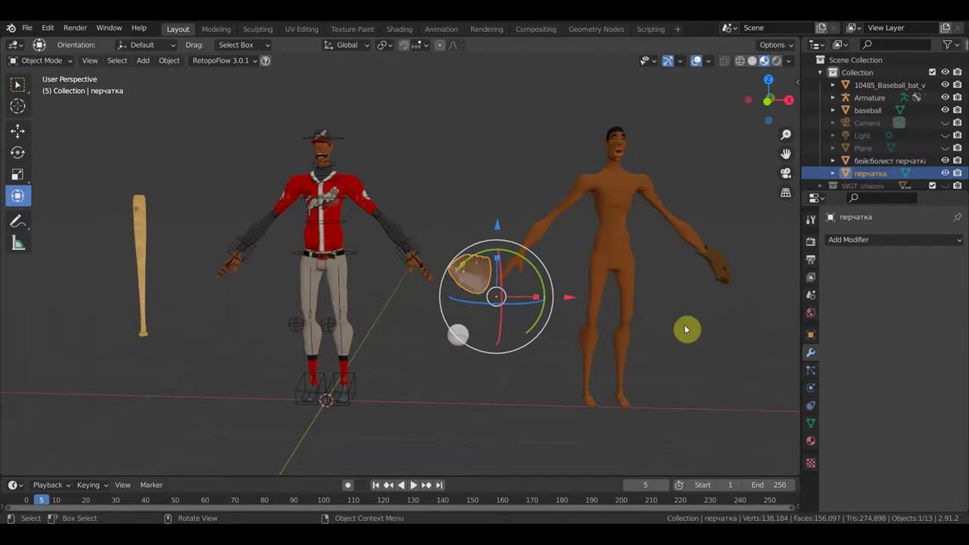
key(KP_1)
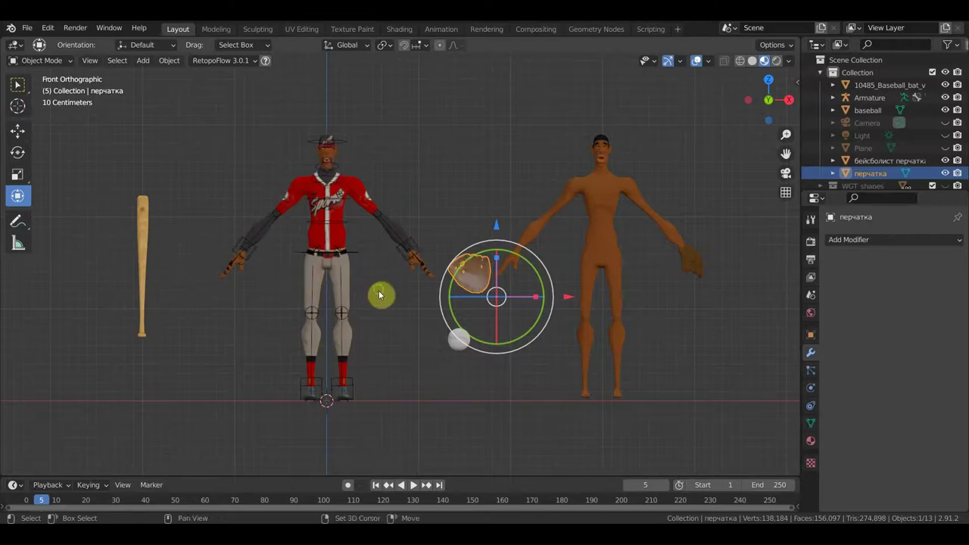
shift+middle_drag(380, 294, 401, 305)
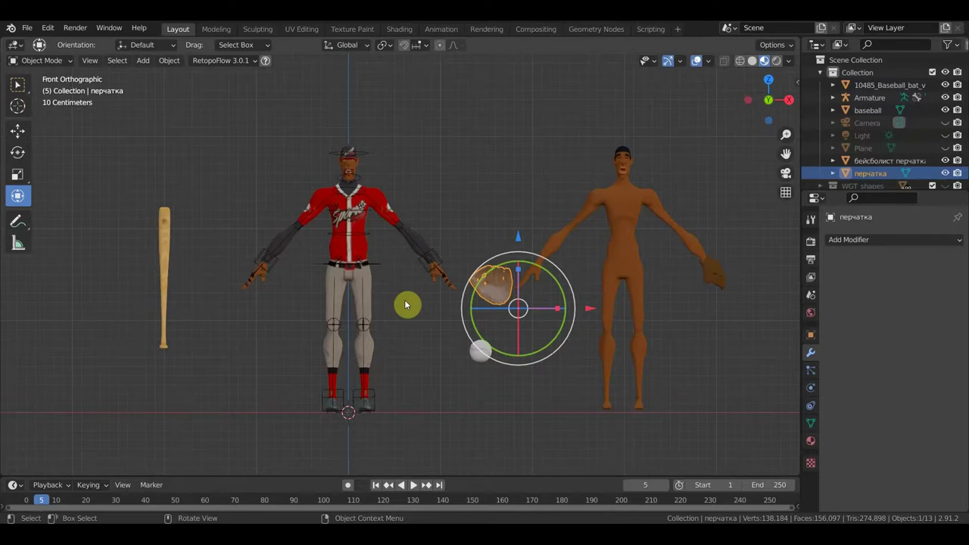
mouse_move(406, 302)
middle_down()
mouse_move(480, 308)
mouse_move(470, 306)
middle_up()
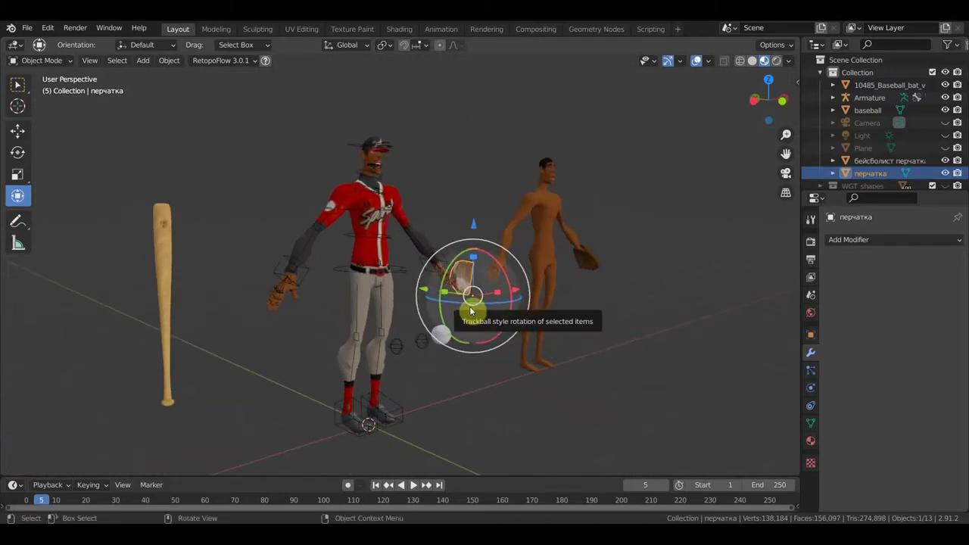